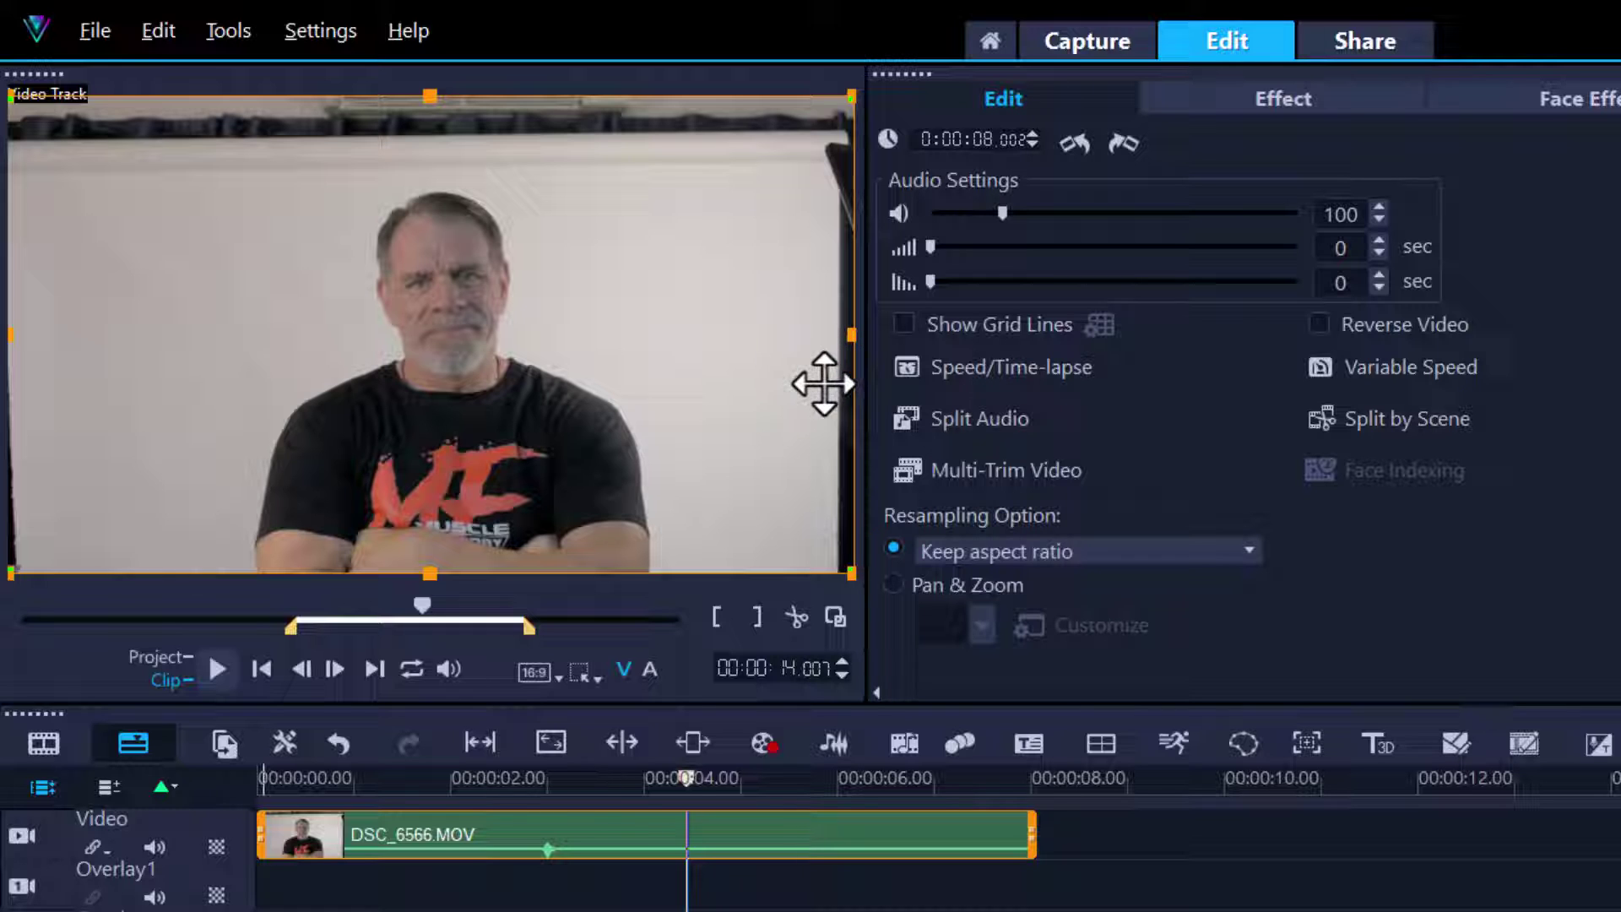
Apply a custom static Pan & Zoom at zoom ratio 121, framed closer around the presenter
left_click(993, 586)
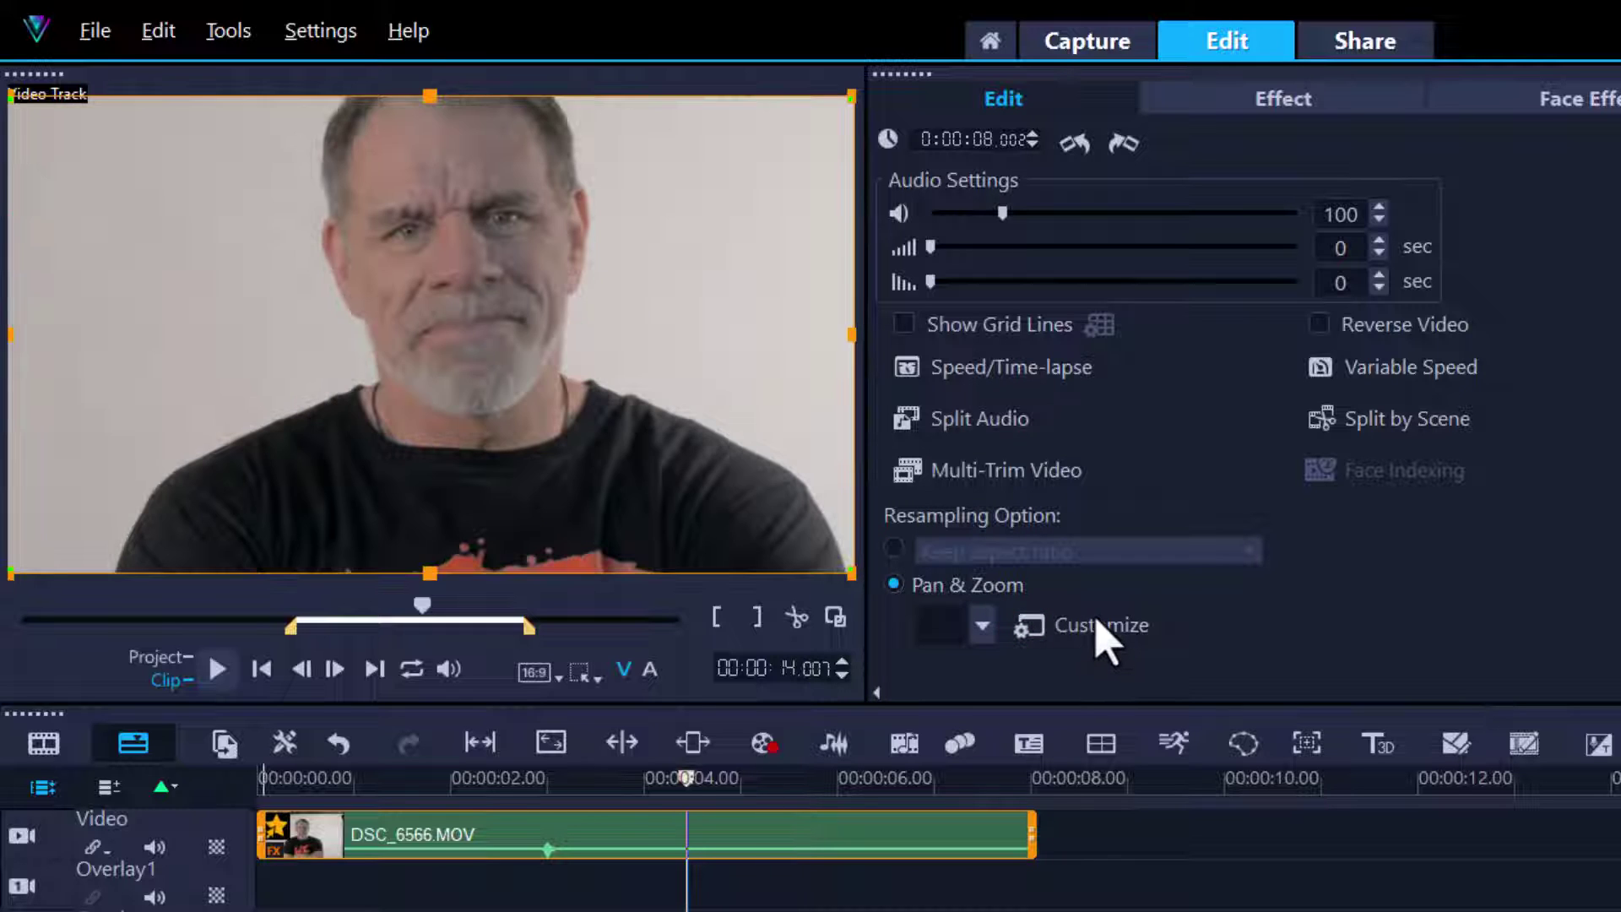
left_click(1099, 626)
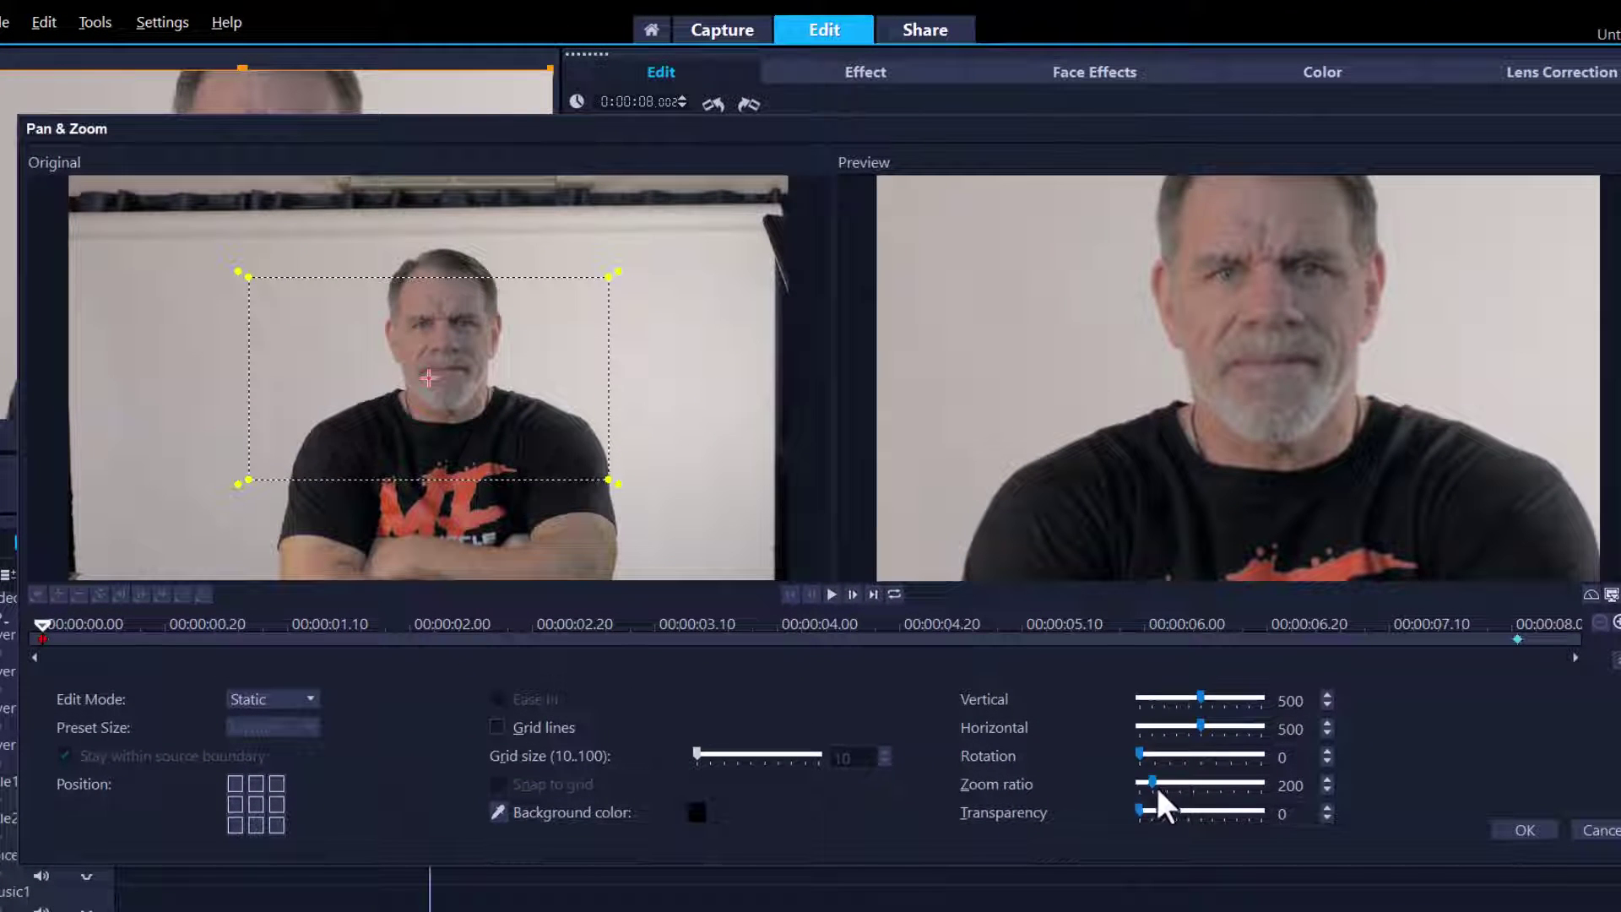
left_click_drag(1152, 781, 1143, 782)
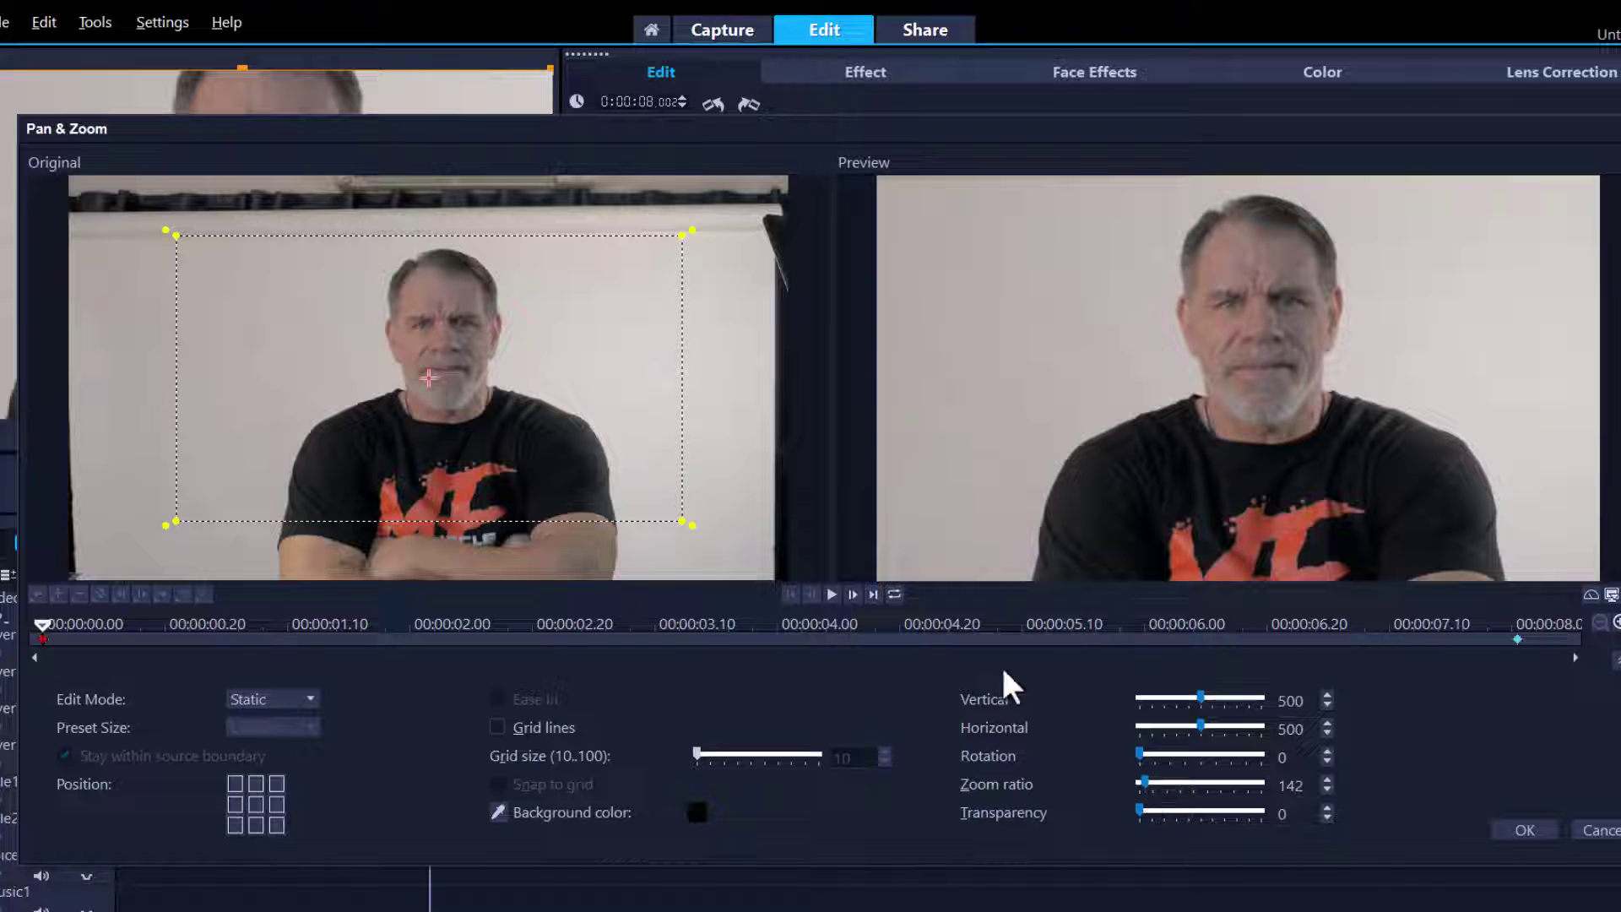
left_click_drag(433, 379, 437, 400)
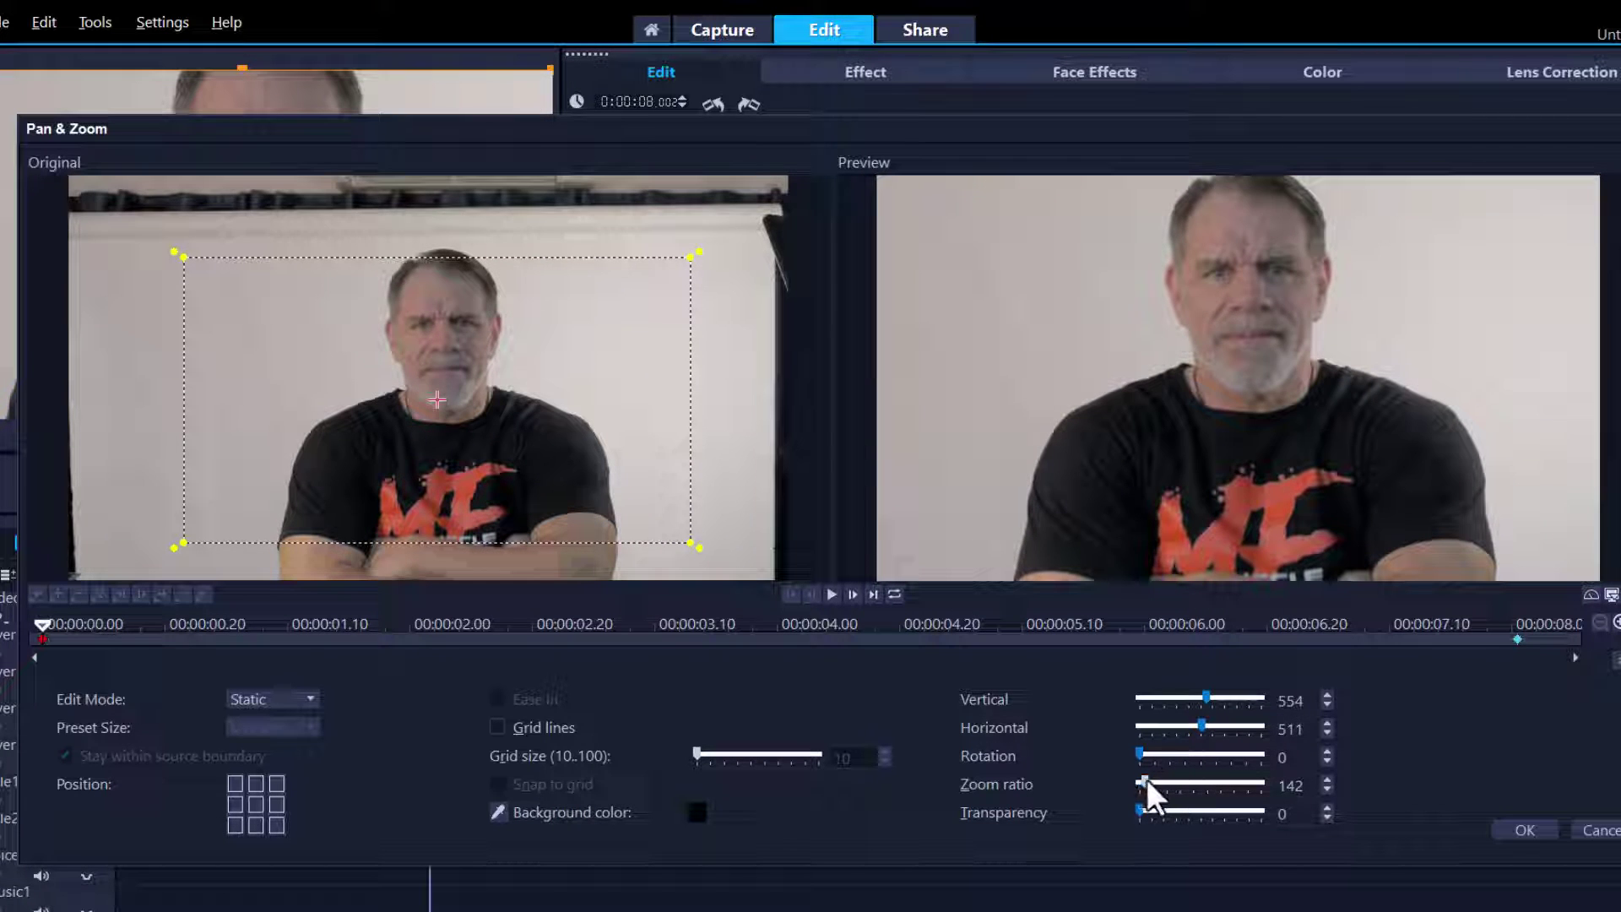
left_click_drag(1150, 778, 1142, 780)
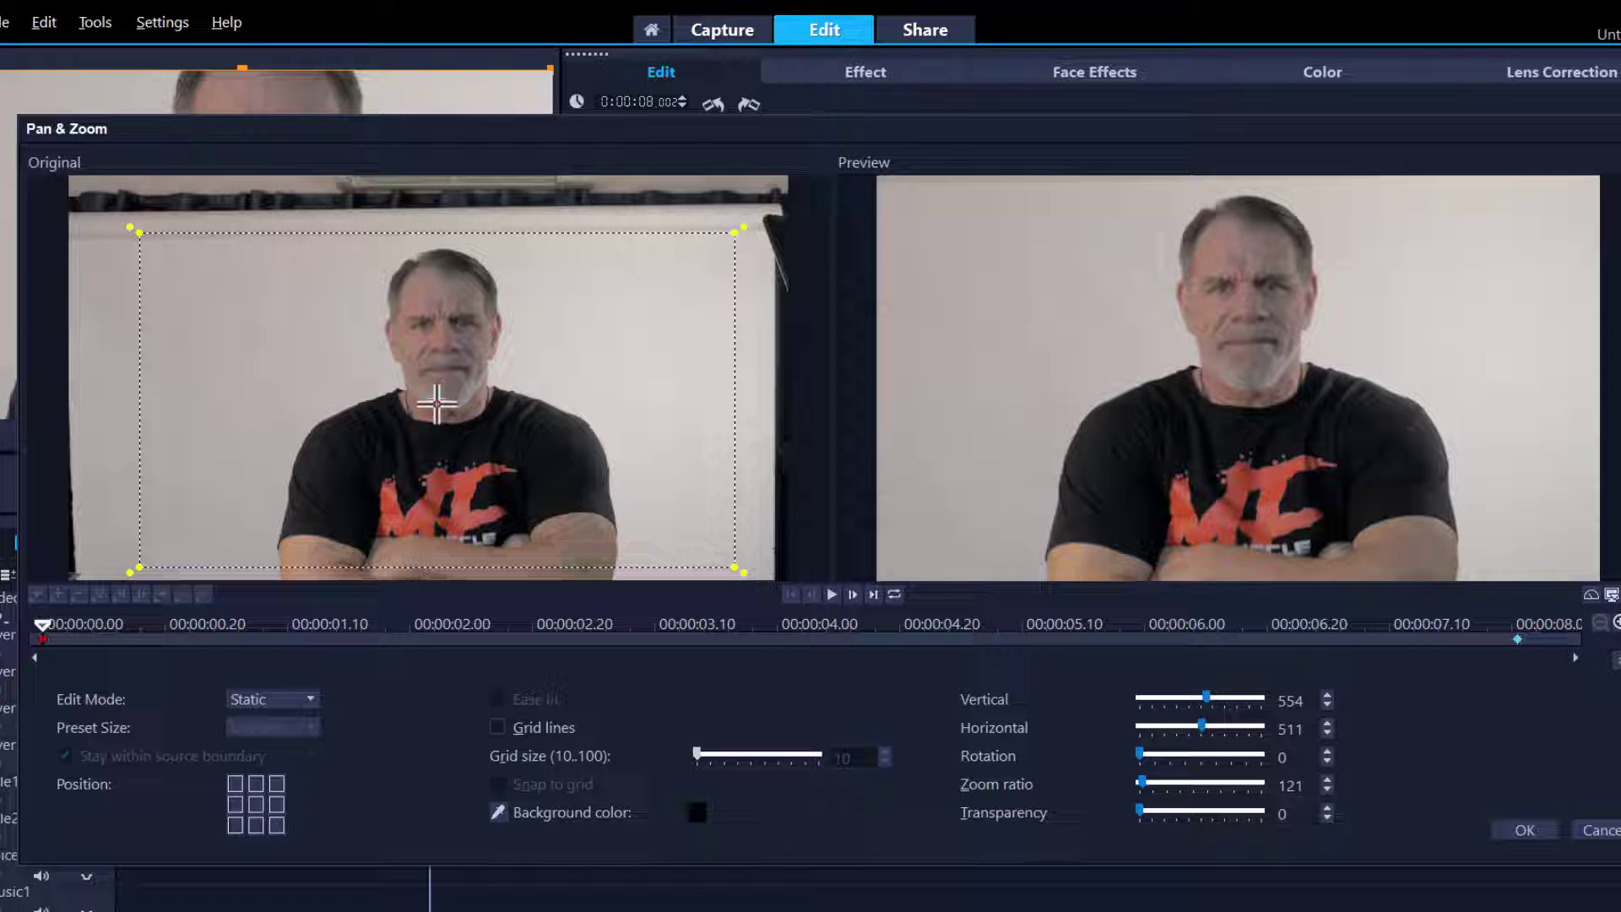
left_click_drag(437, 403, 439, 412)
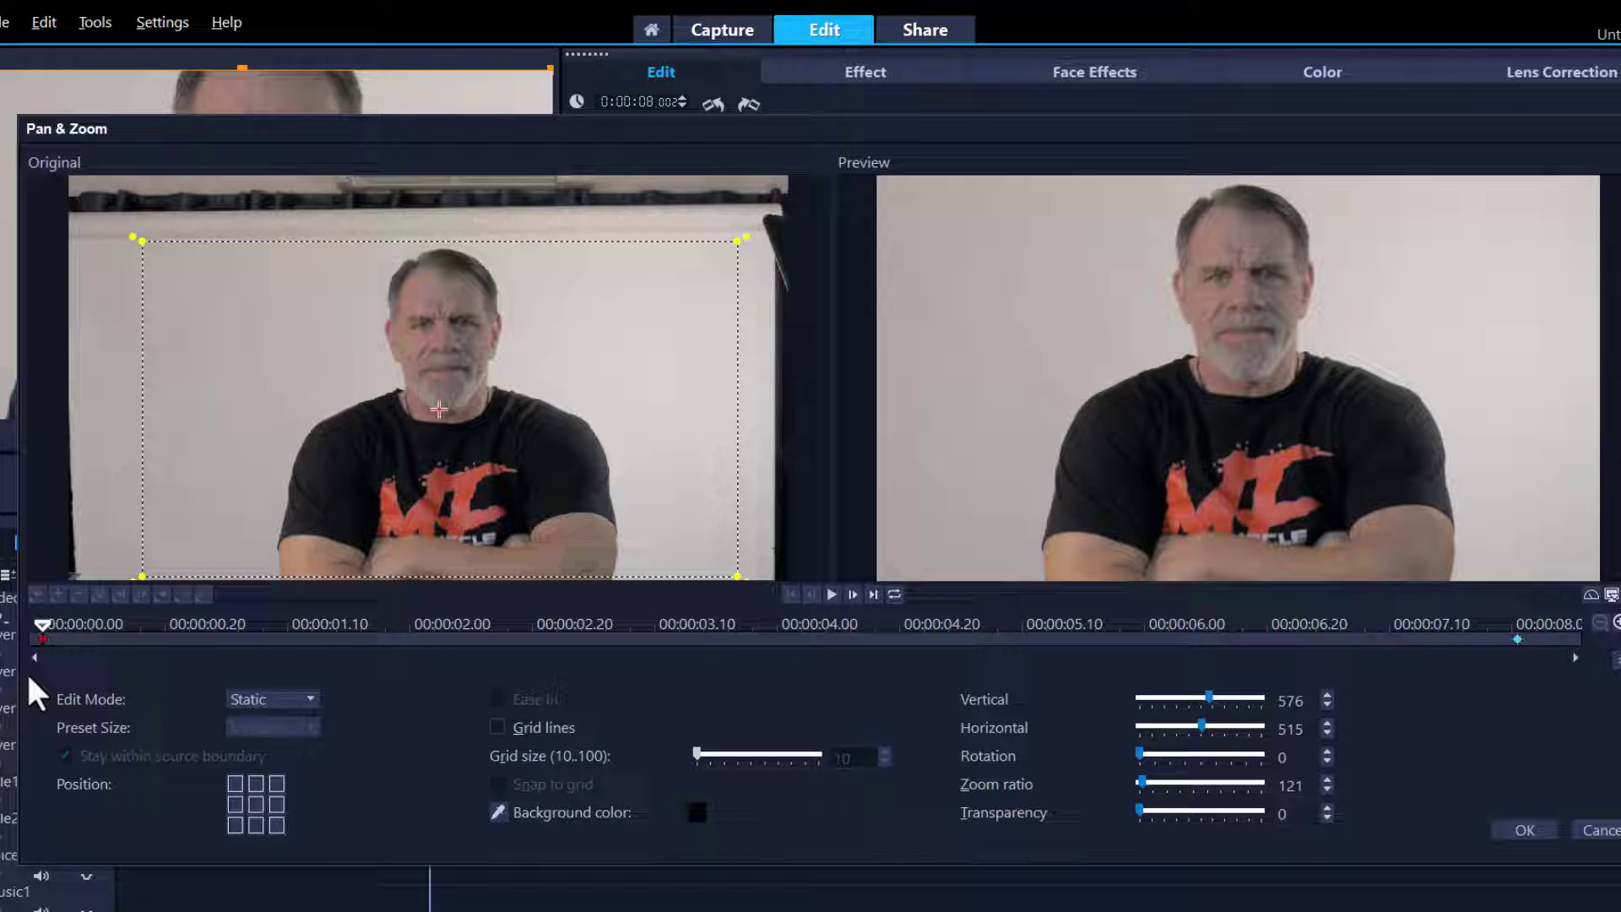
right_click(42, 639)
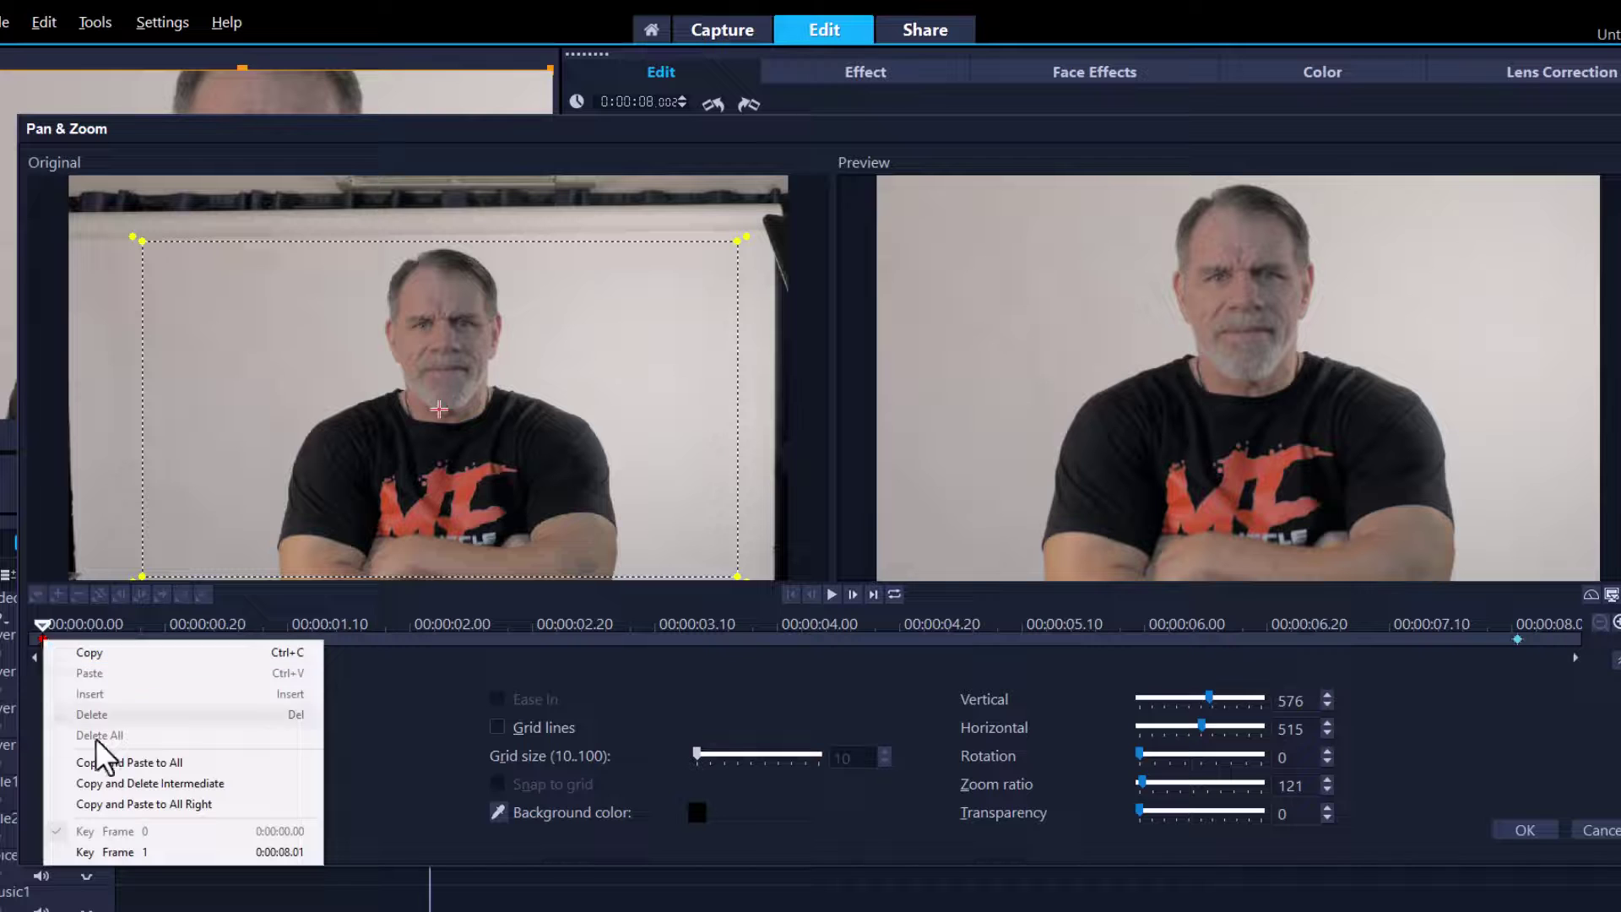
left_click(118, 802)
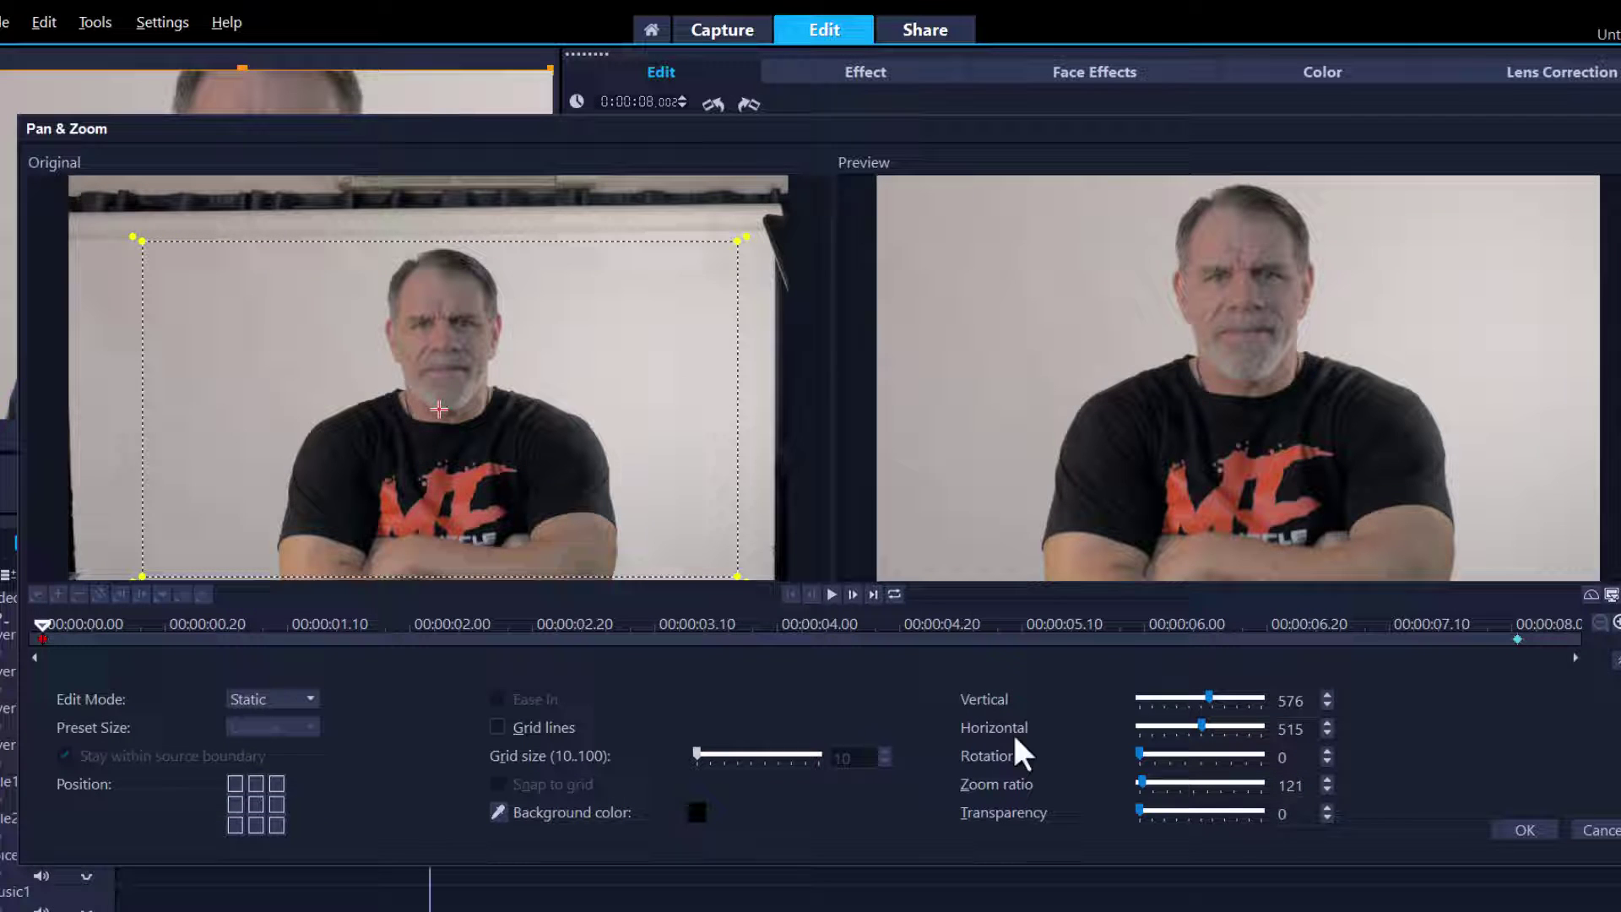
left_click(1532, 828)
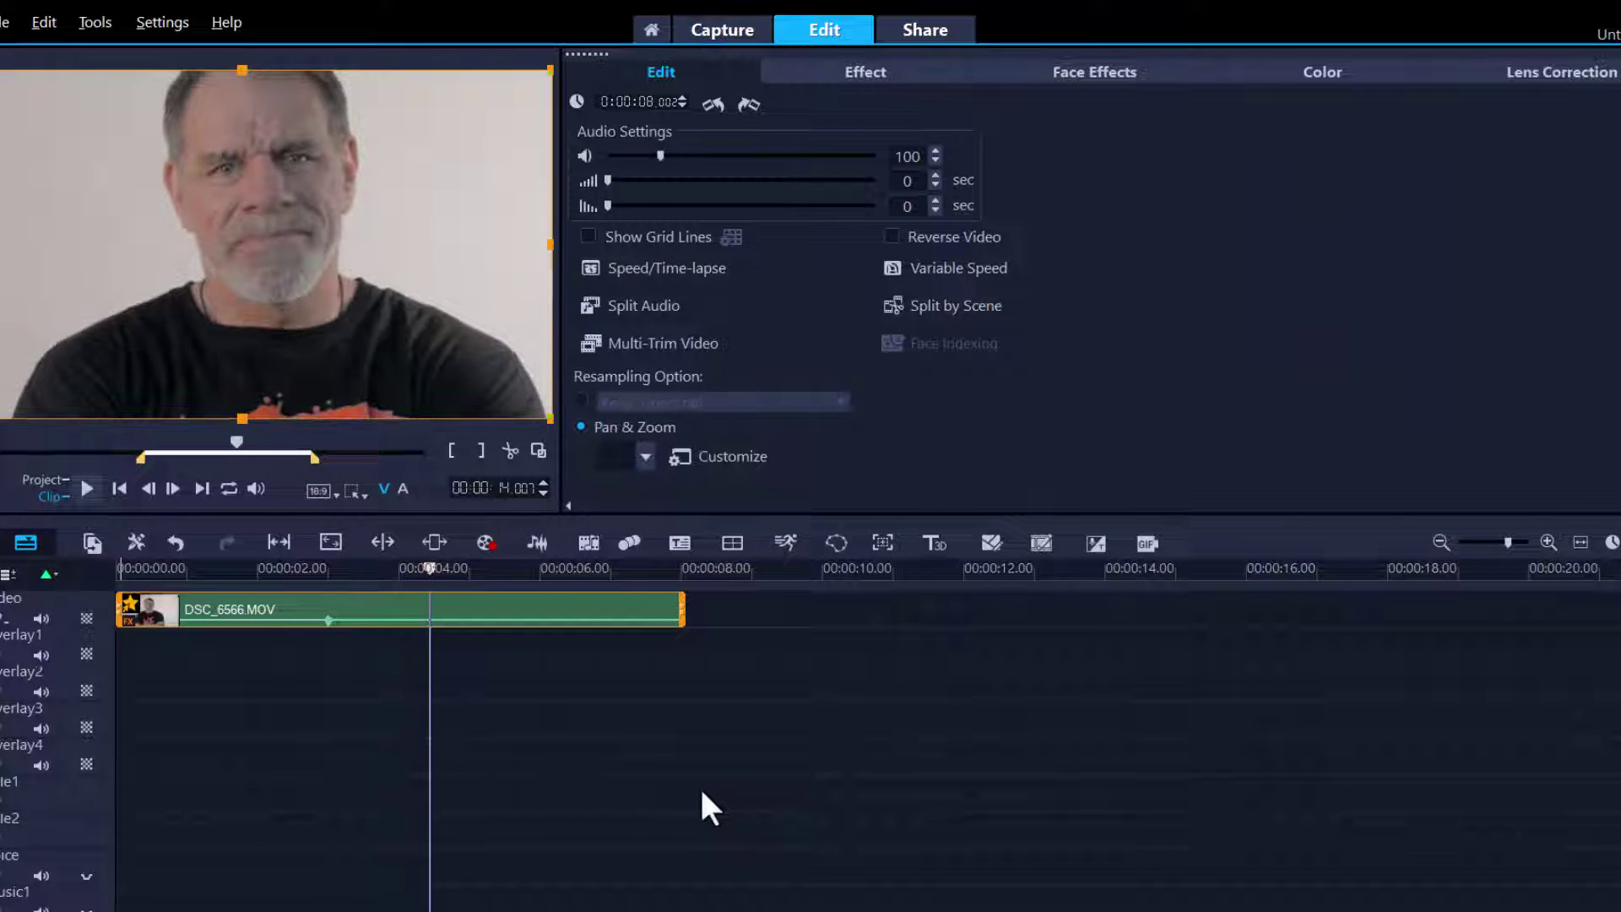
Nudge the Color Wheel colour shift on the talking-head clip slightly to brighten it
left_click(494, 572)
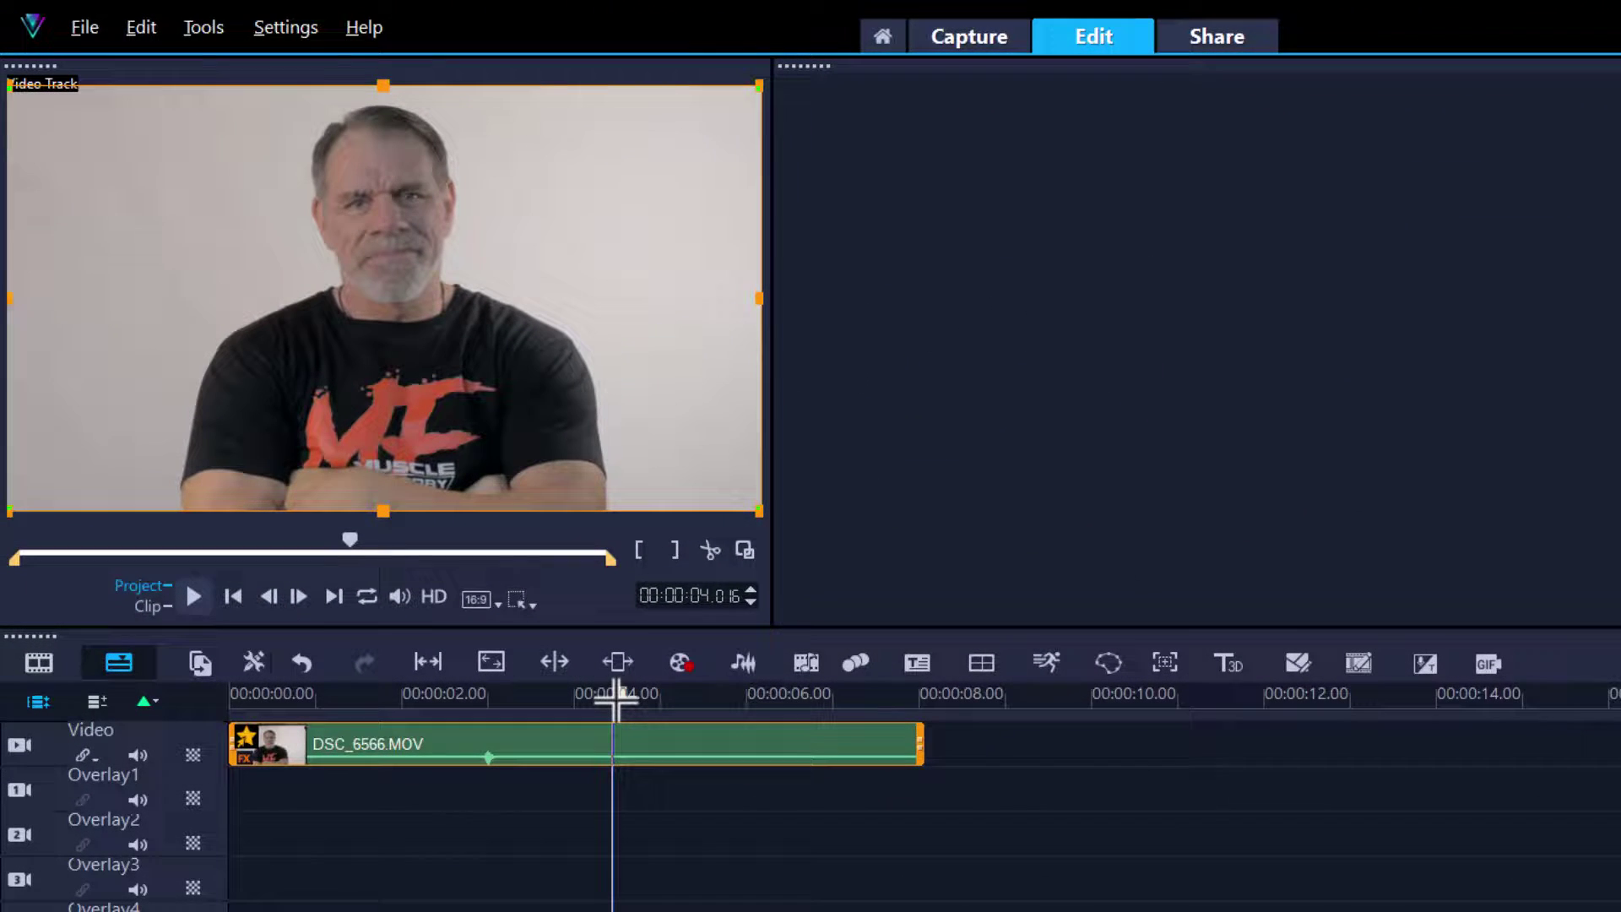
left_click(336, 329)
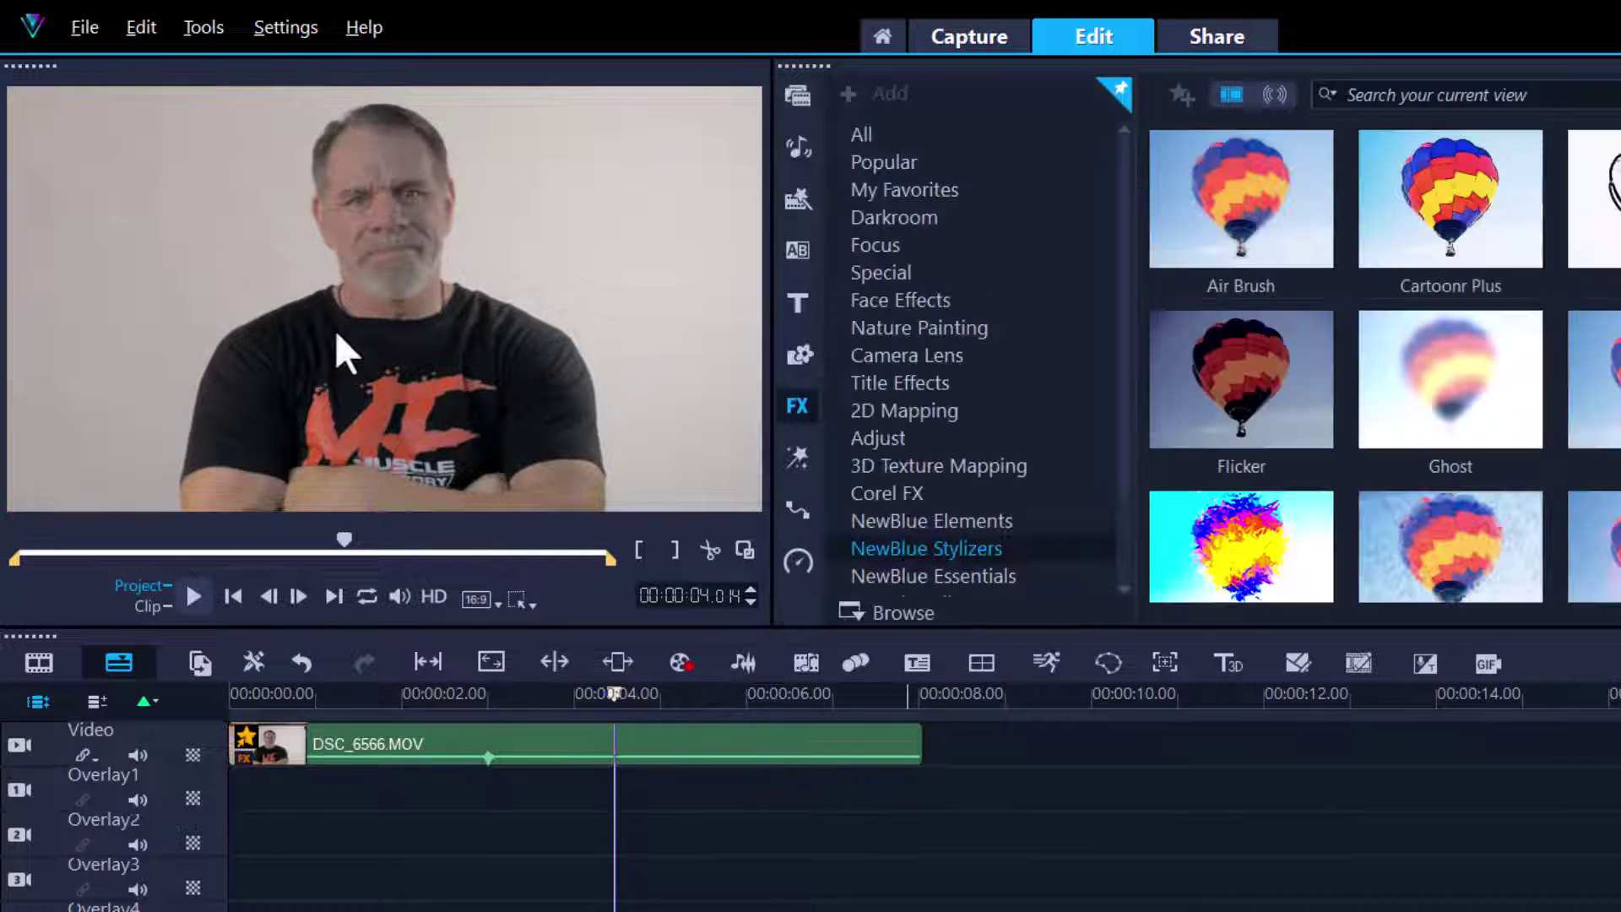
left_click(731, 749)
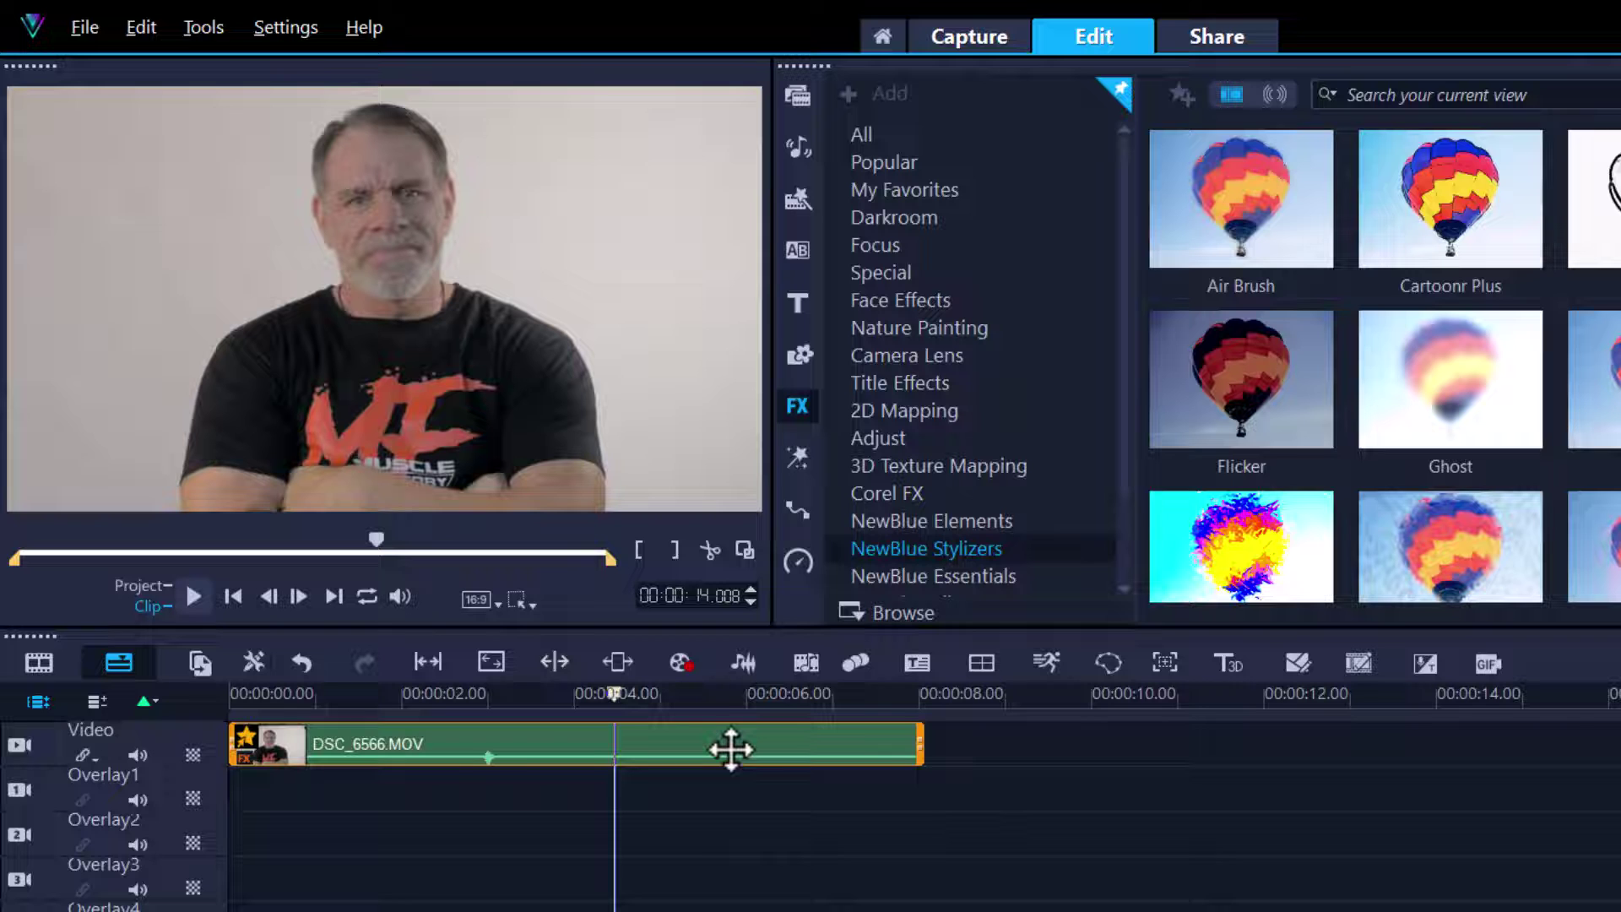
left_click(392, 234)
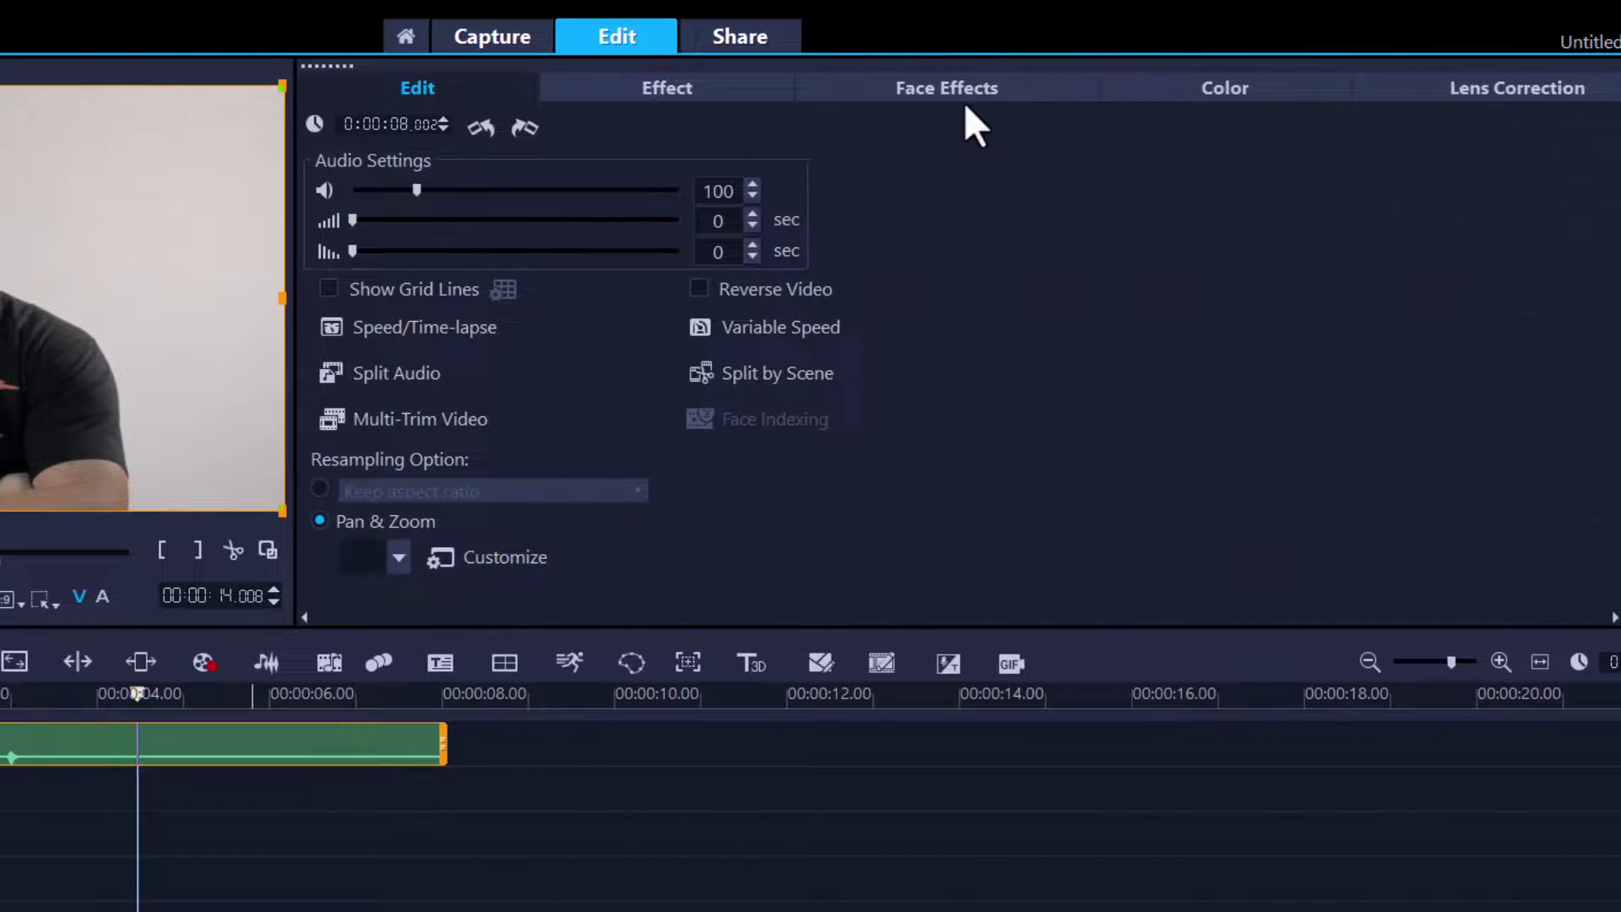
left_click(1195, 88)
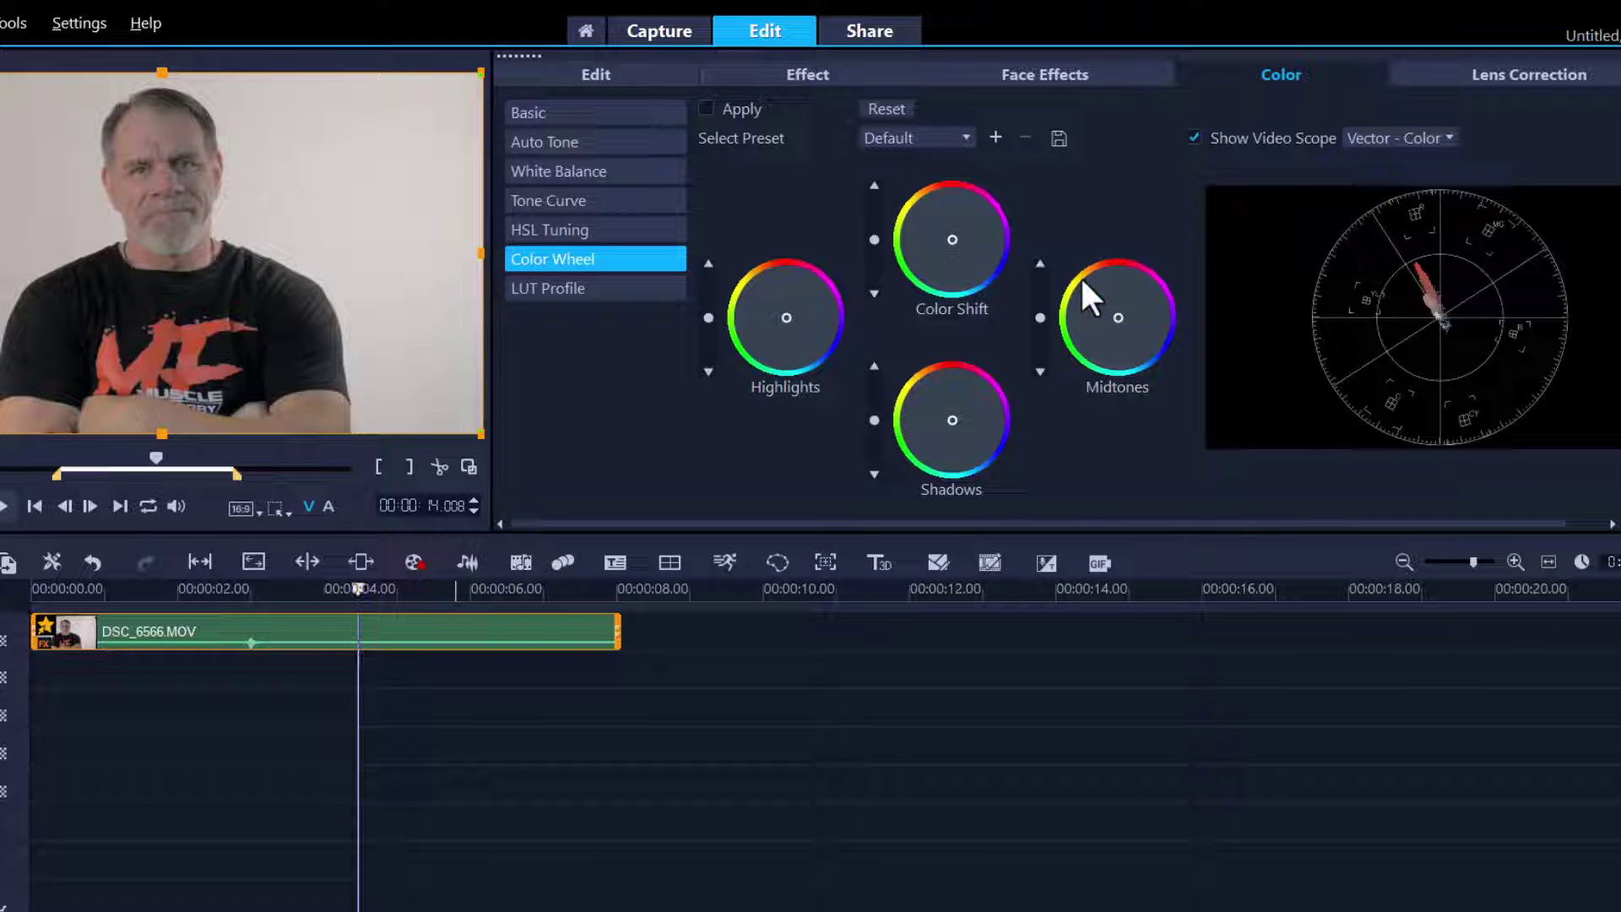
left_click_drag(873, 237, 873, 214)
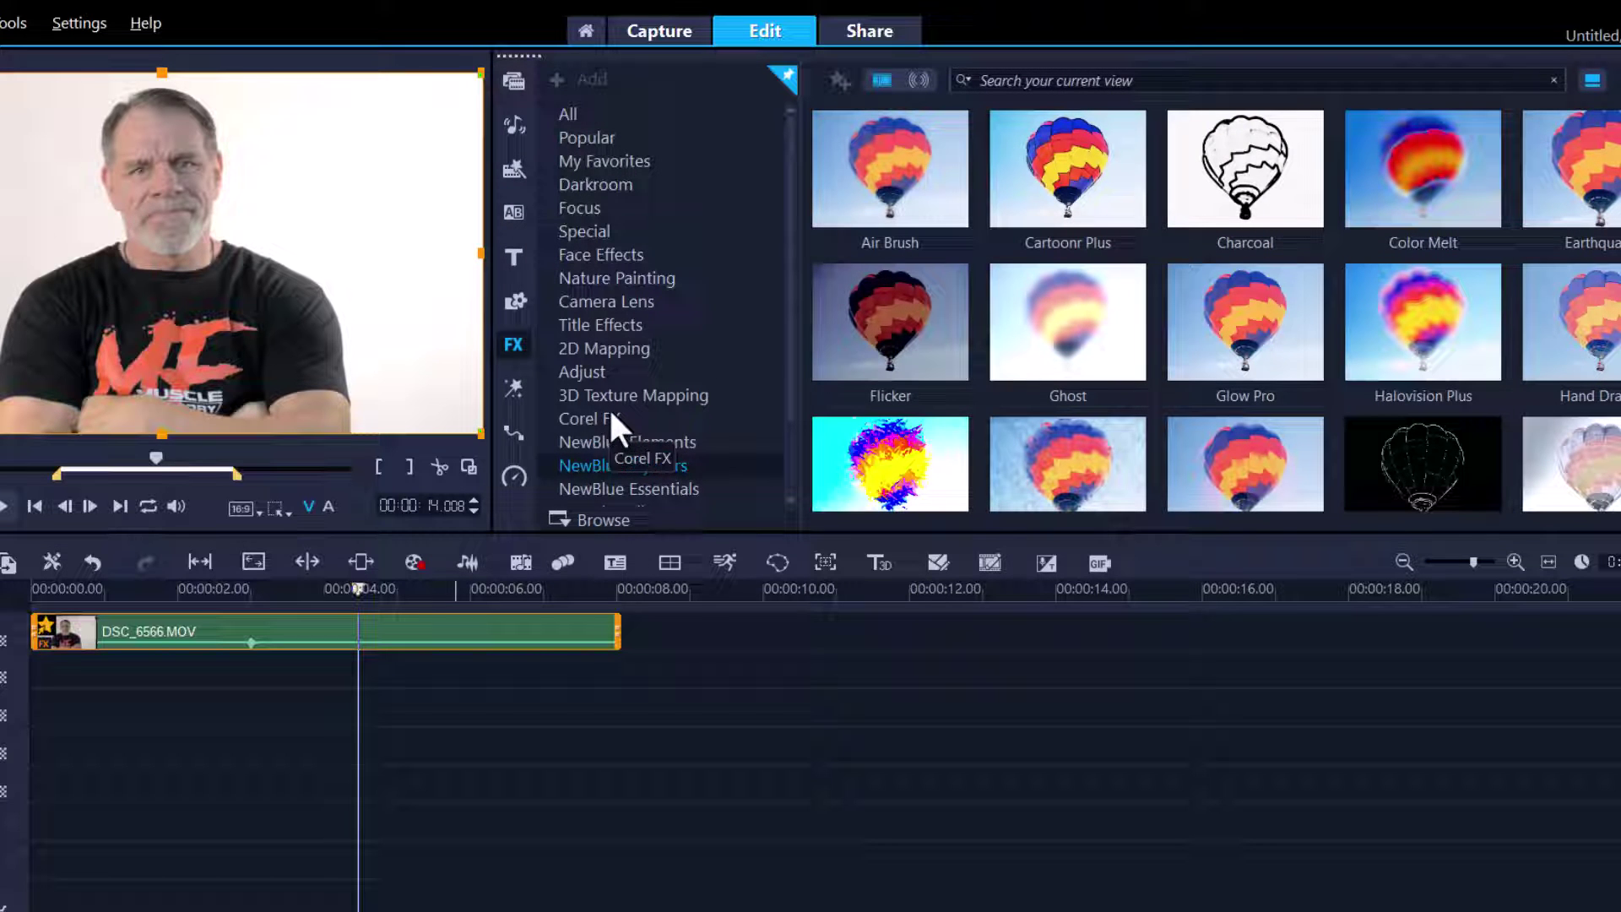
Browse the NewBlue Elements, Stylizers and Essentials filters, preview Dual Booster, then reselect the presenter clip
left_click(654, 442)
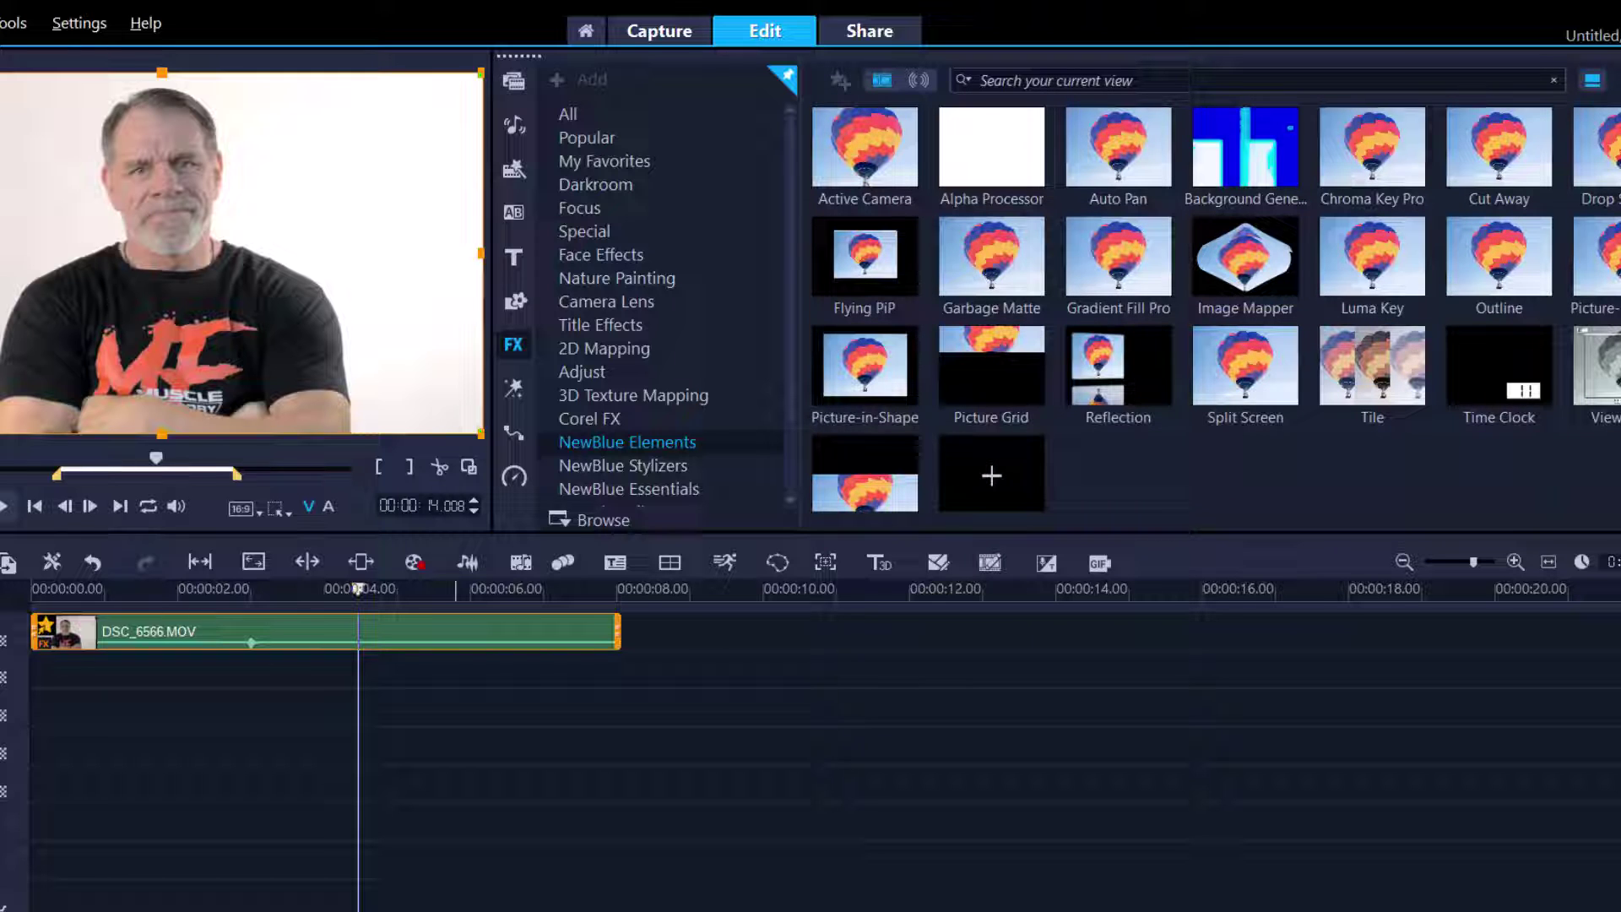
left_click(680, 466)
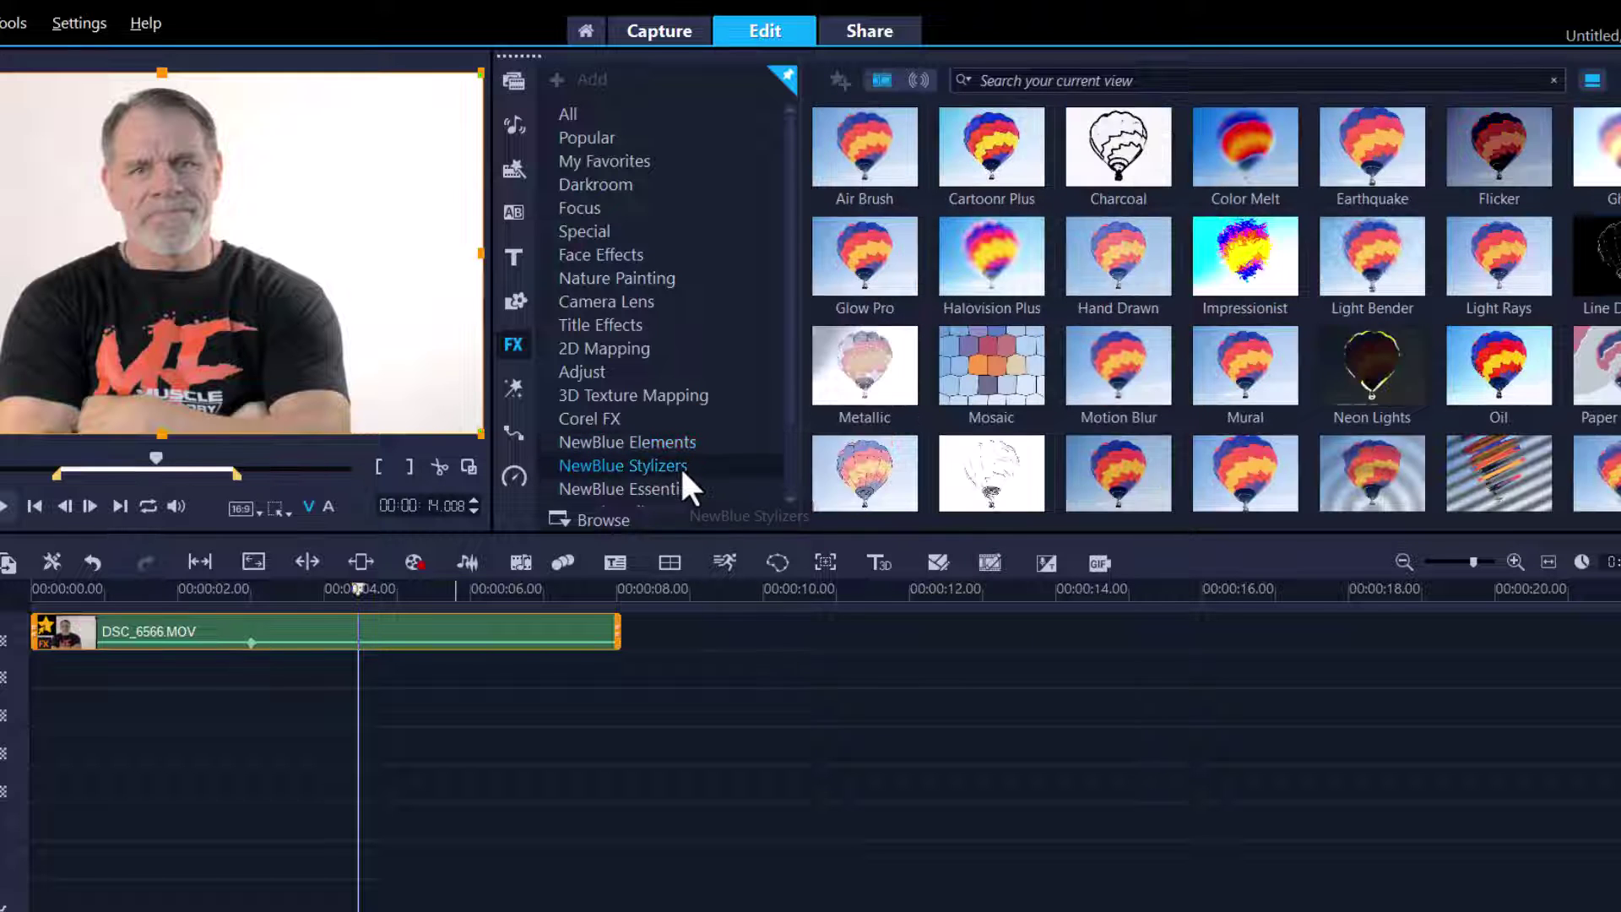
left_click(681, 489)
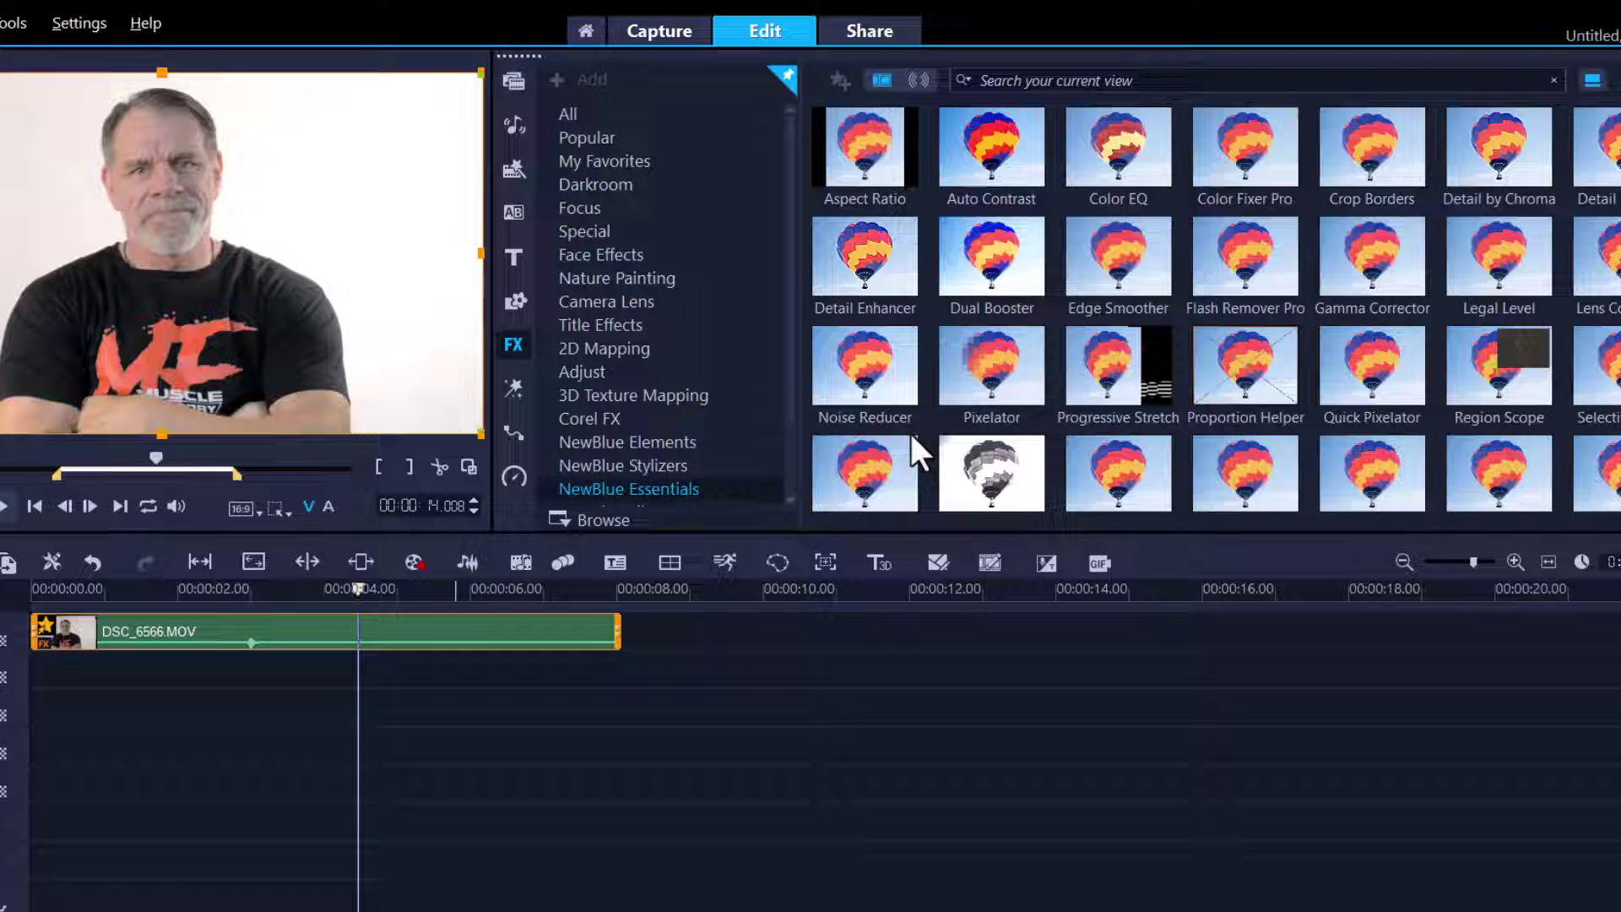
scroll(959, 398, "down", 1)
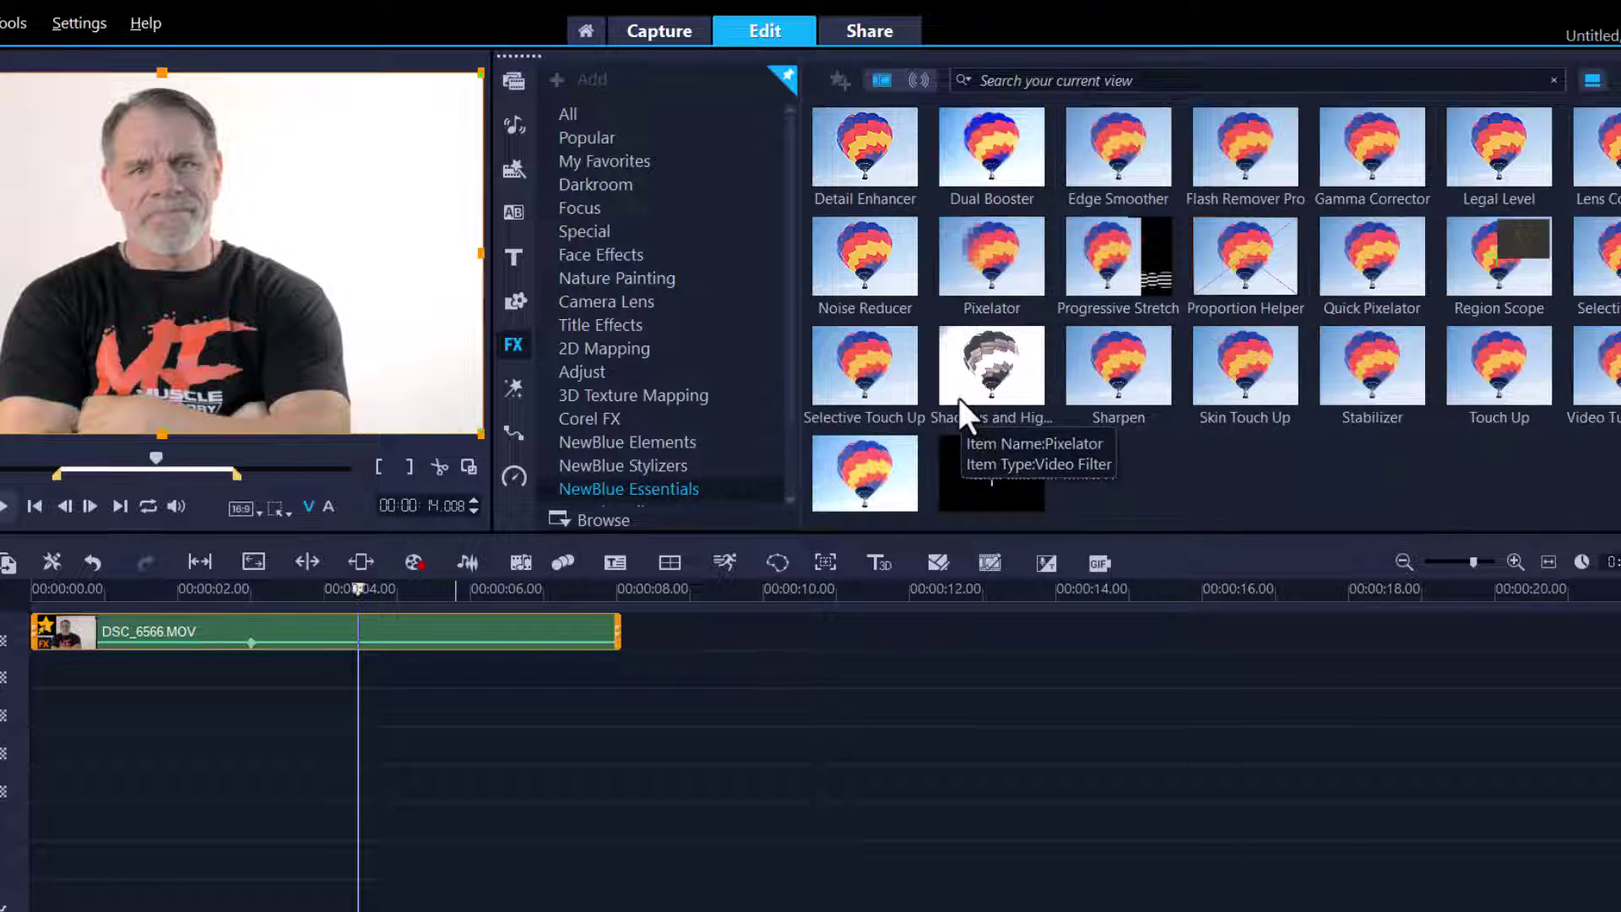
scroll(959, 397, "up", 1)
scroll(959, 398, "down", 1)
scroll(959, 398, "up", 1)
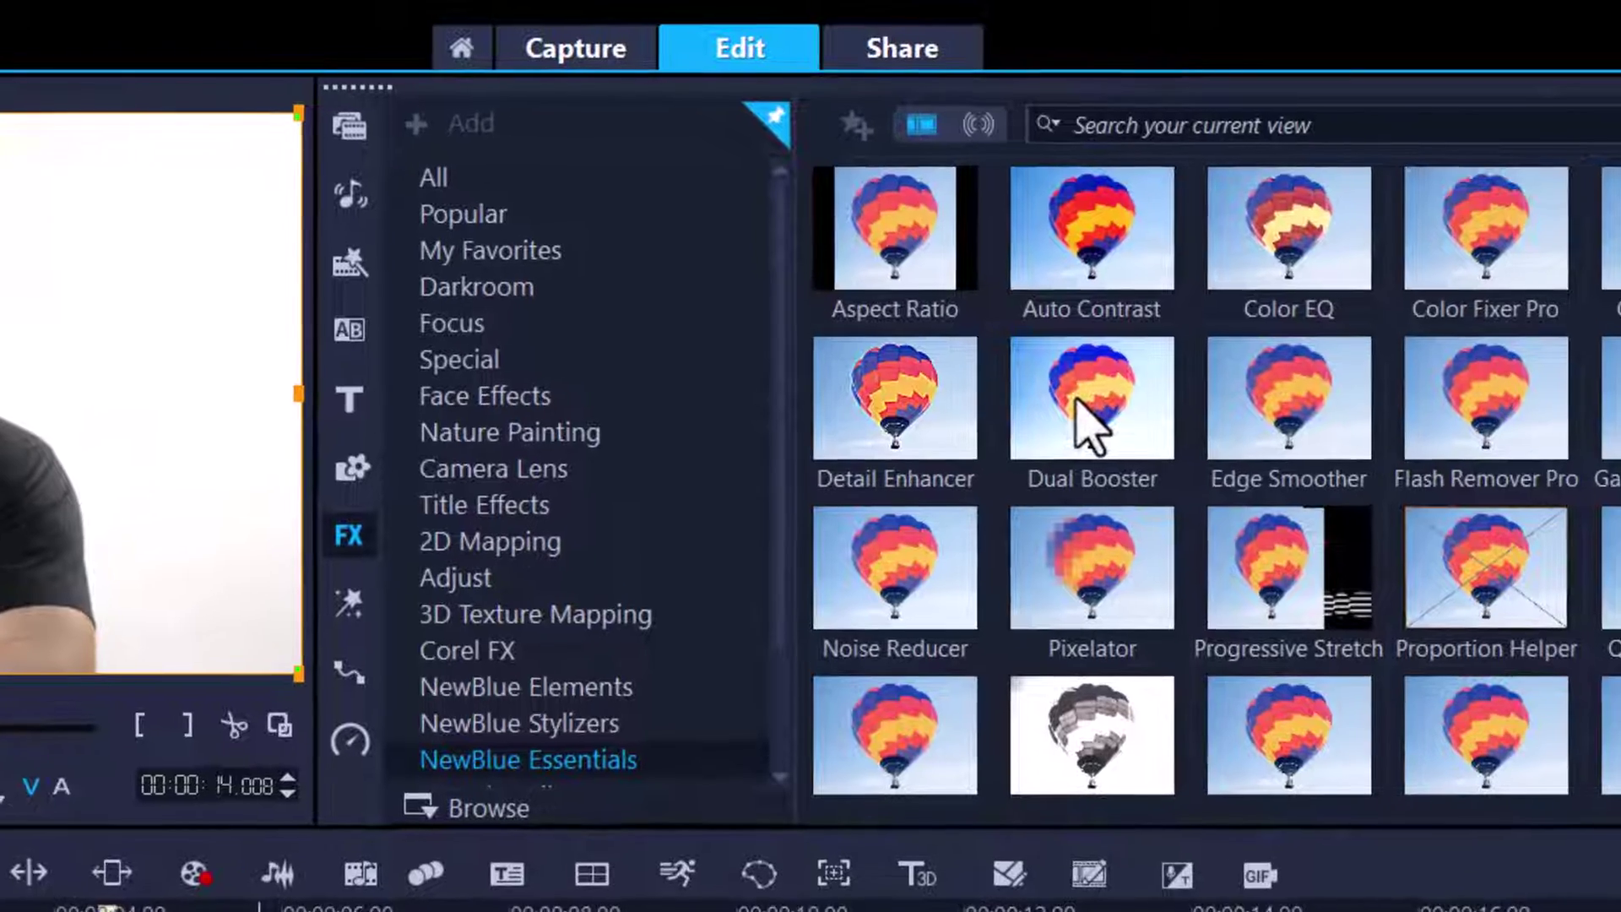
left_click(1018, 312)
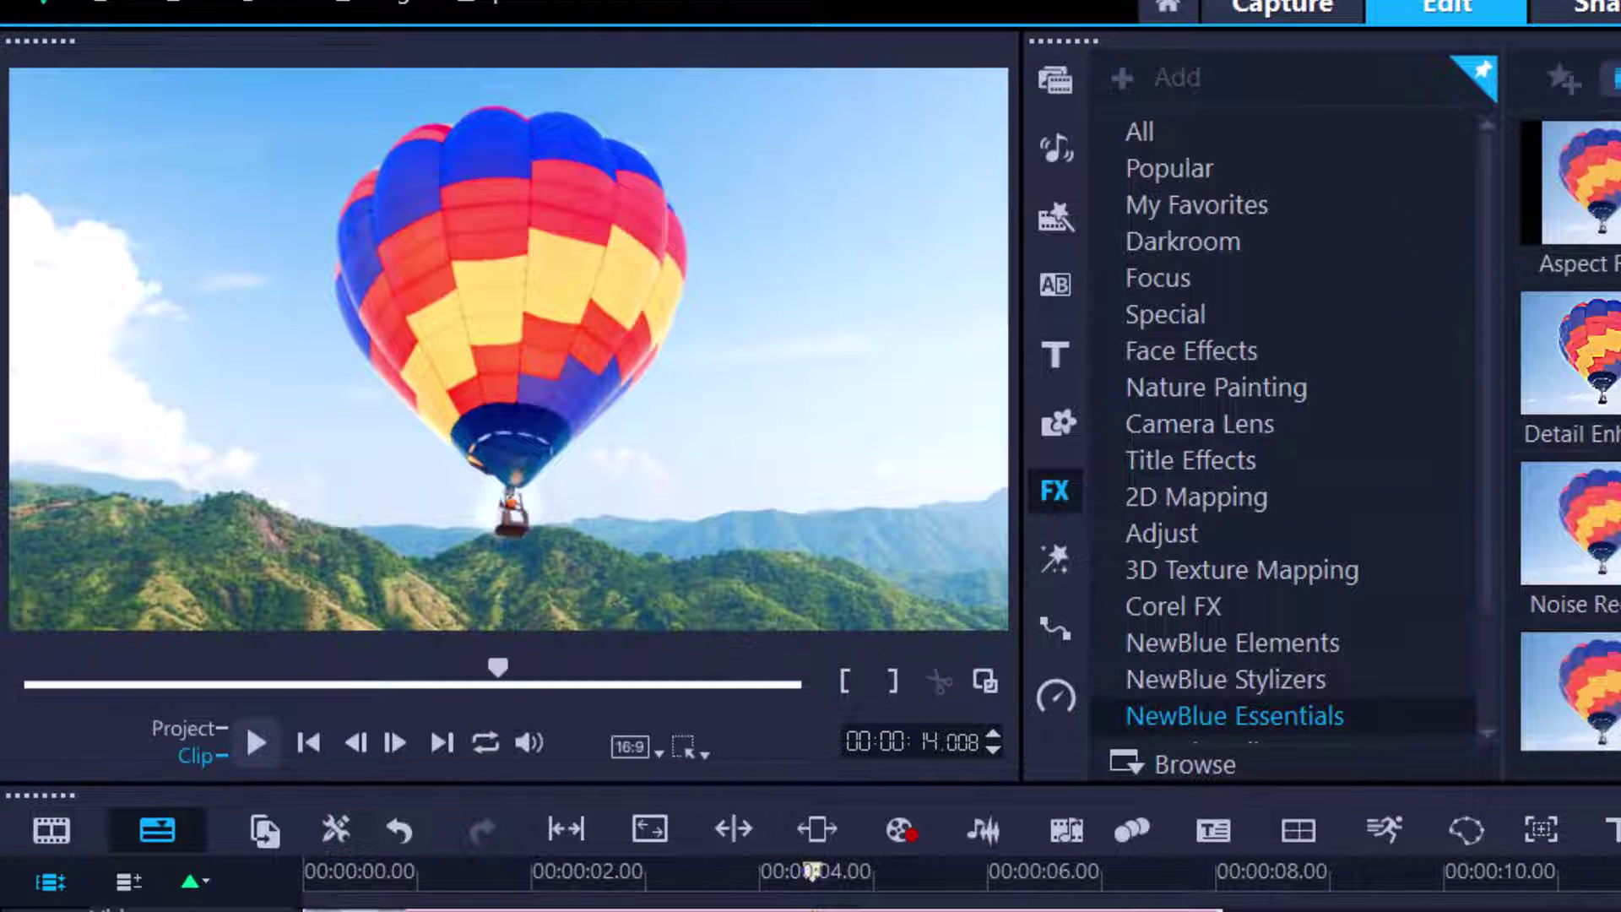
left_click(368, 388)
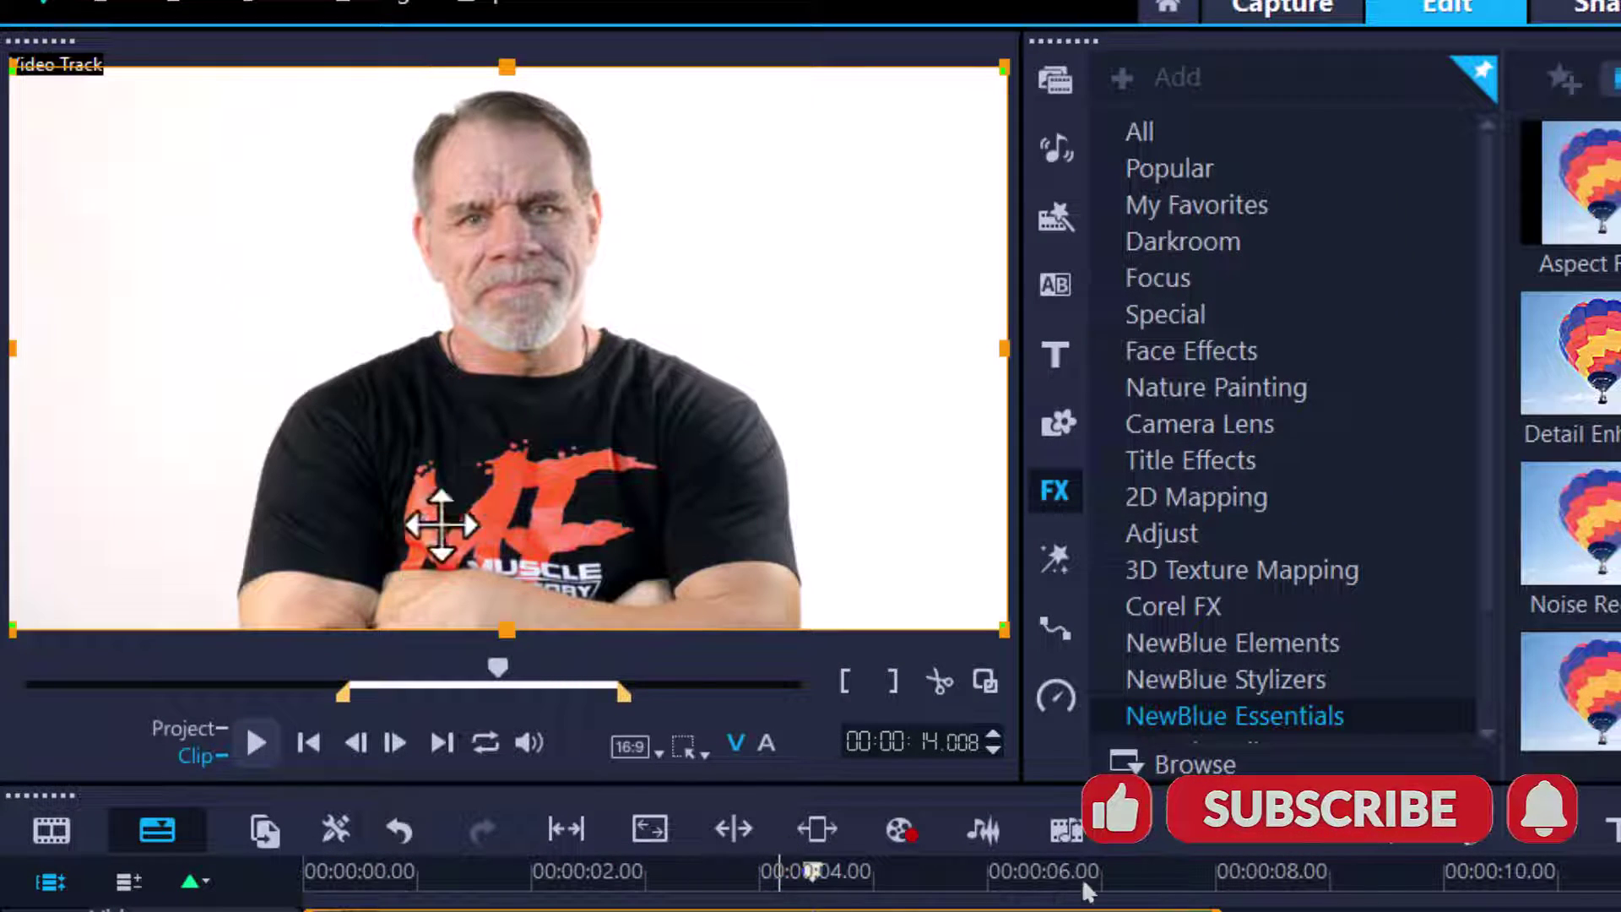
Drop the Cartoonr Plus filter from NewBlue Stylizers onto the talking-head clip
left_click_drag(803, 874, 841, 885)
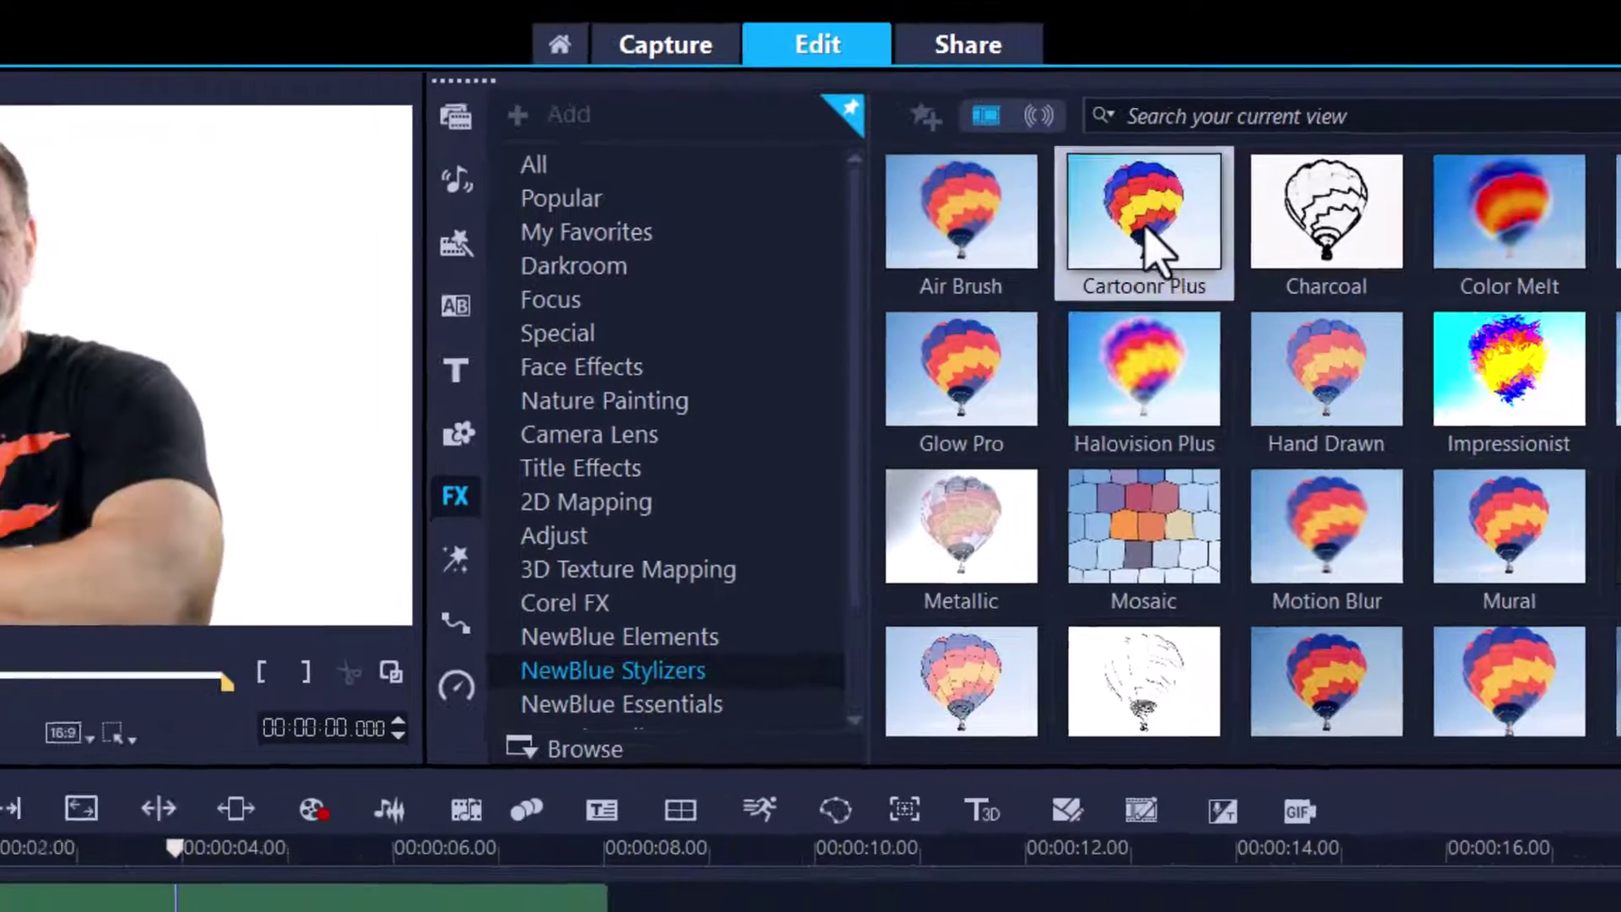
left_click_drag(1161, 249, 348, 908)
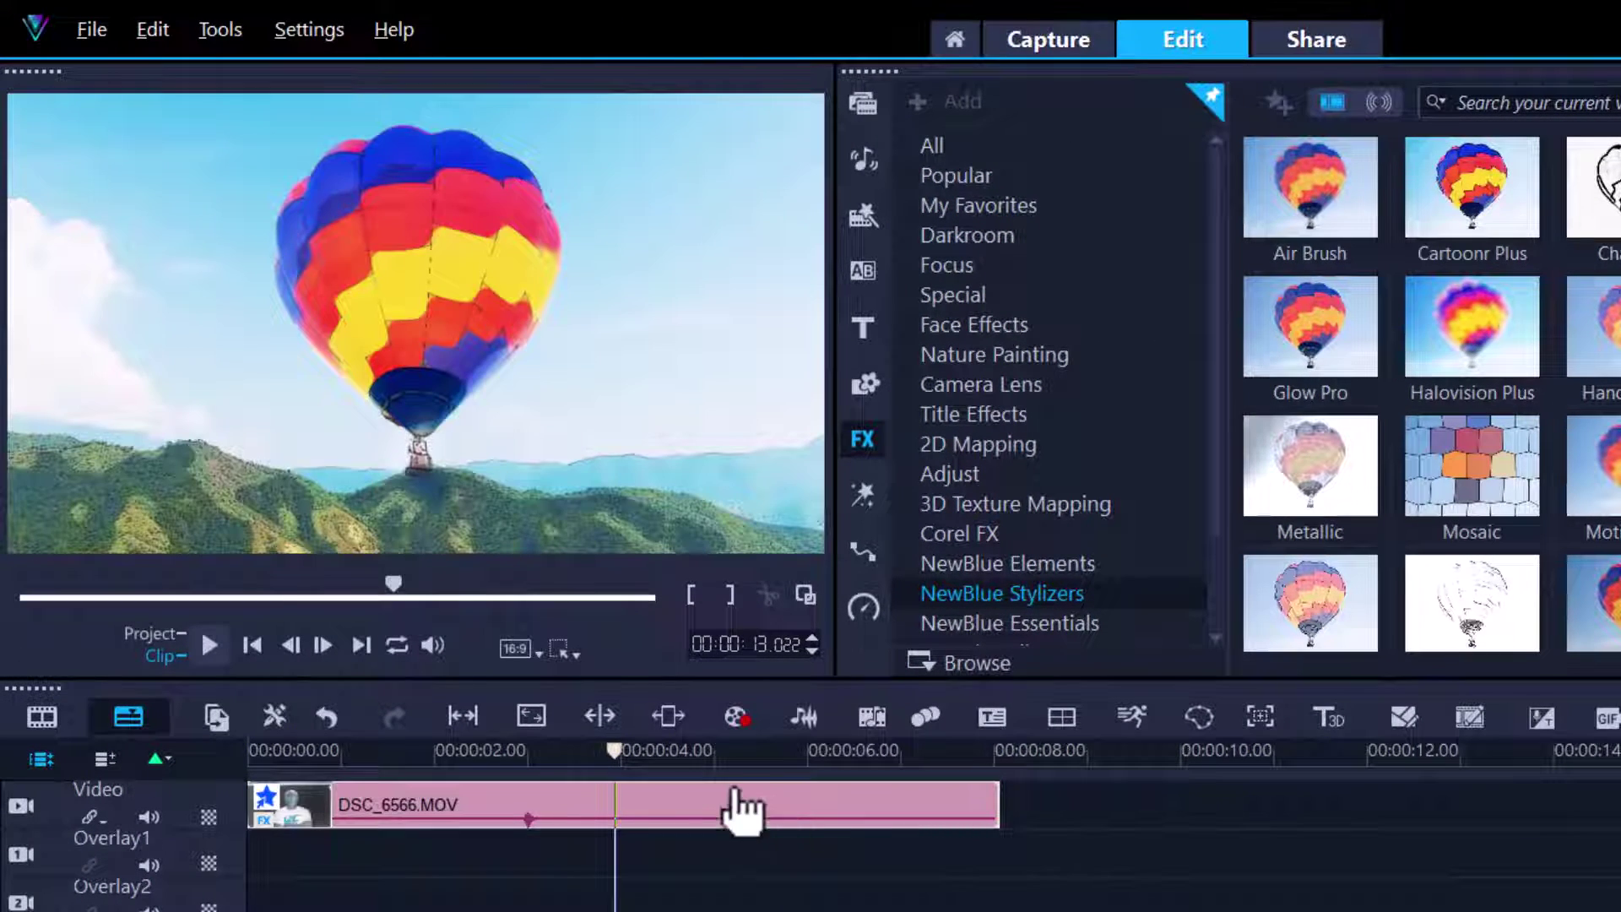
left_click(744, 807)
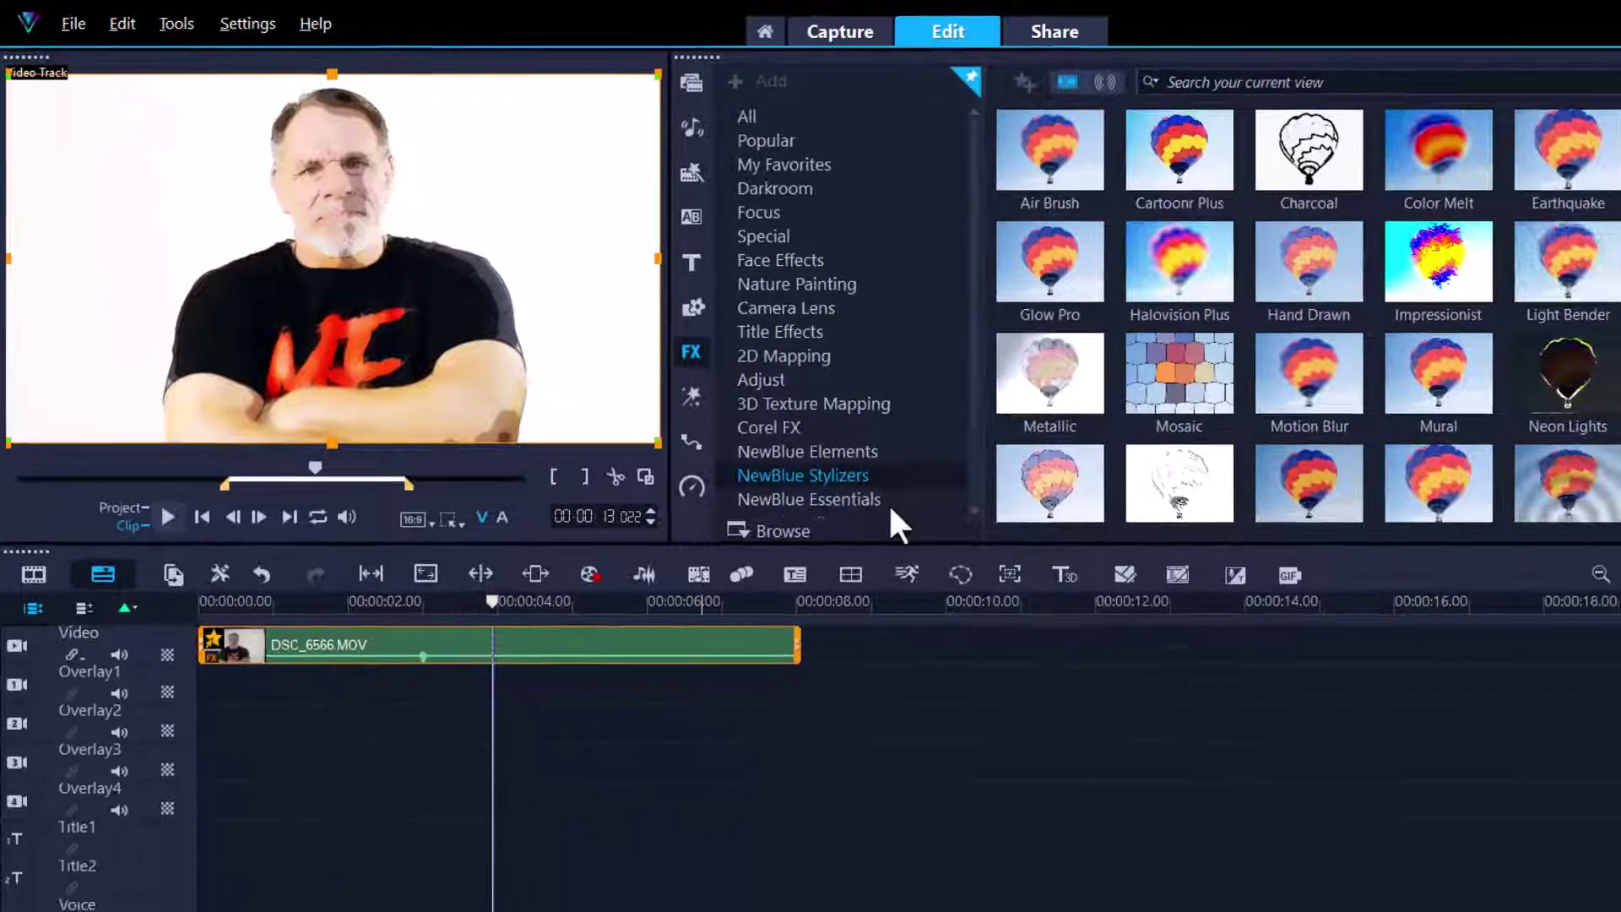
Add the Detail Enhancer filter from NewBlue Essentials to the same clip
left_click(854, 497)
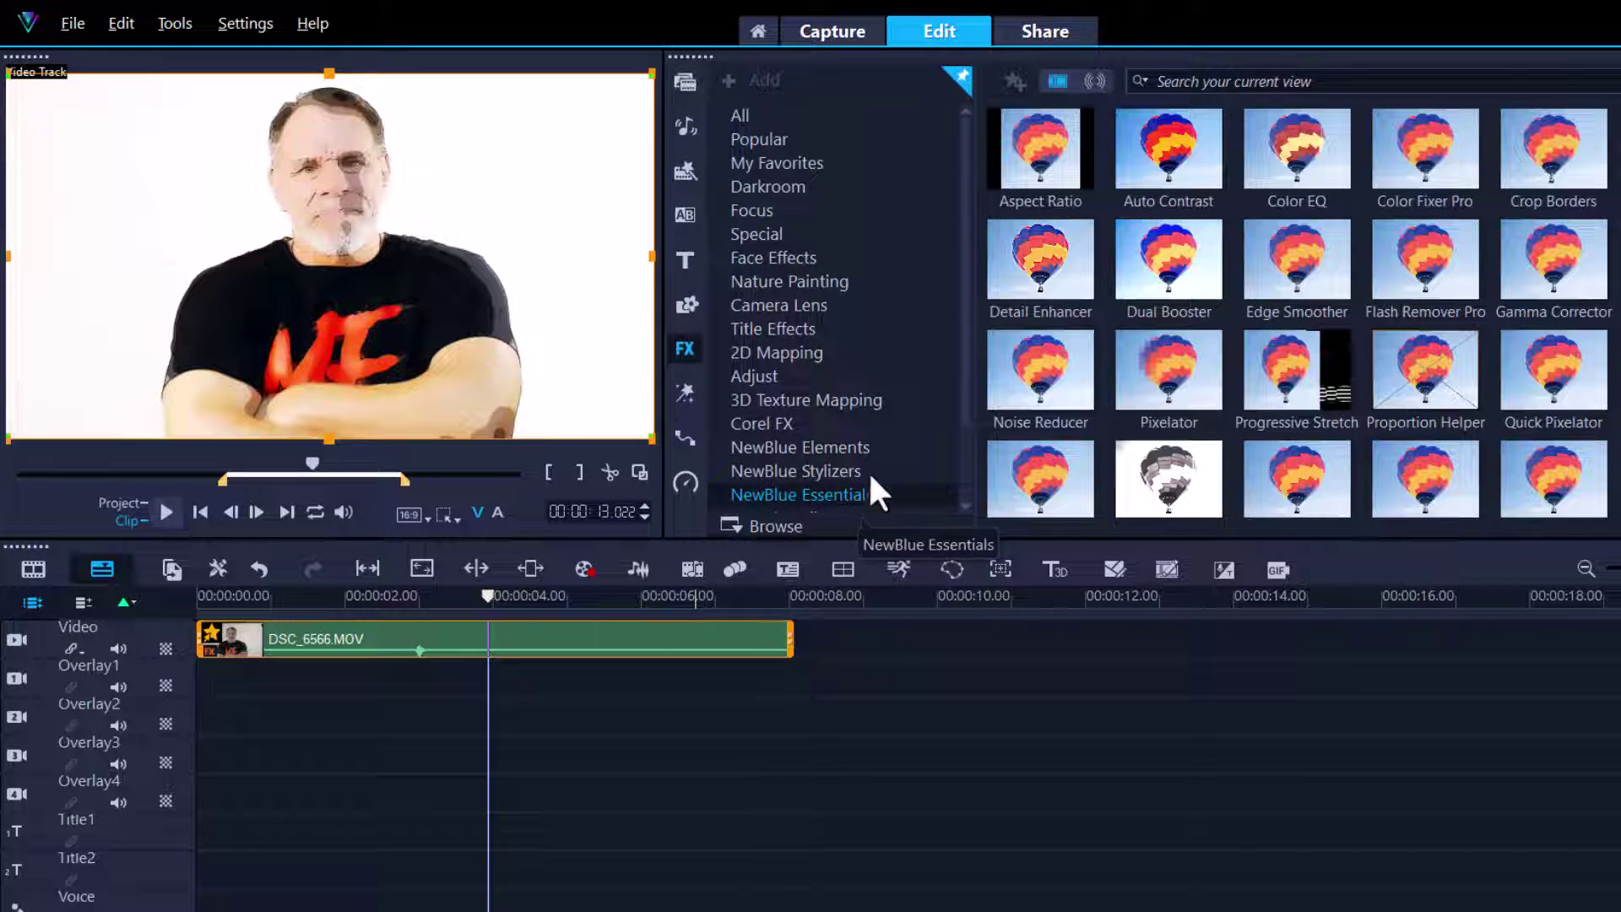
left_click(1020, 275)
left_click_drag(1020, 275, 671, 641)
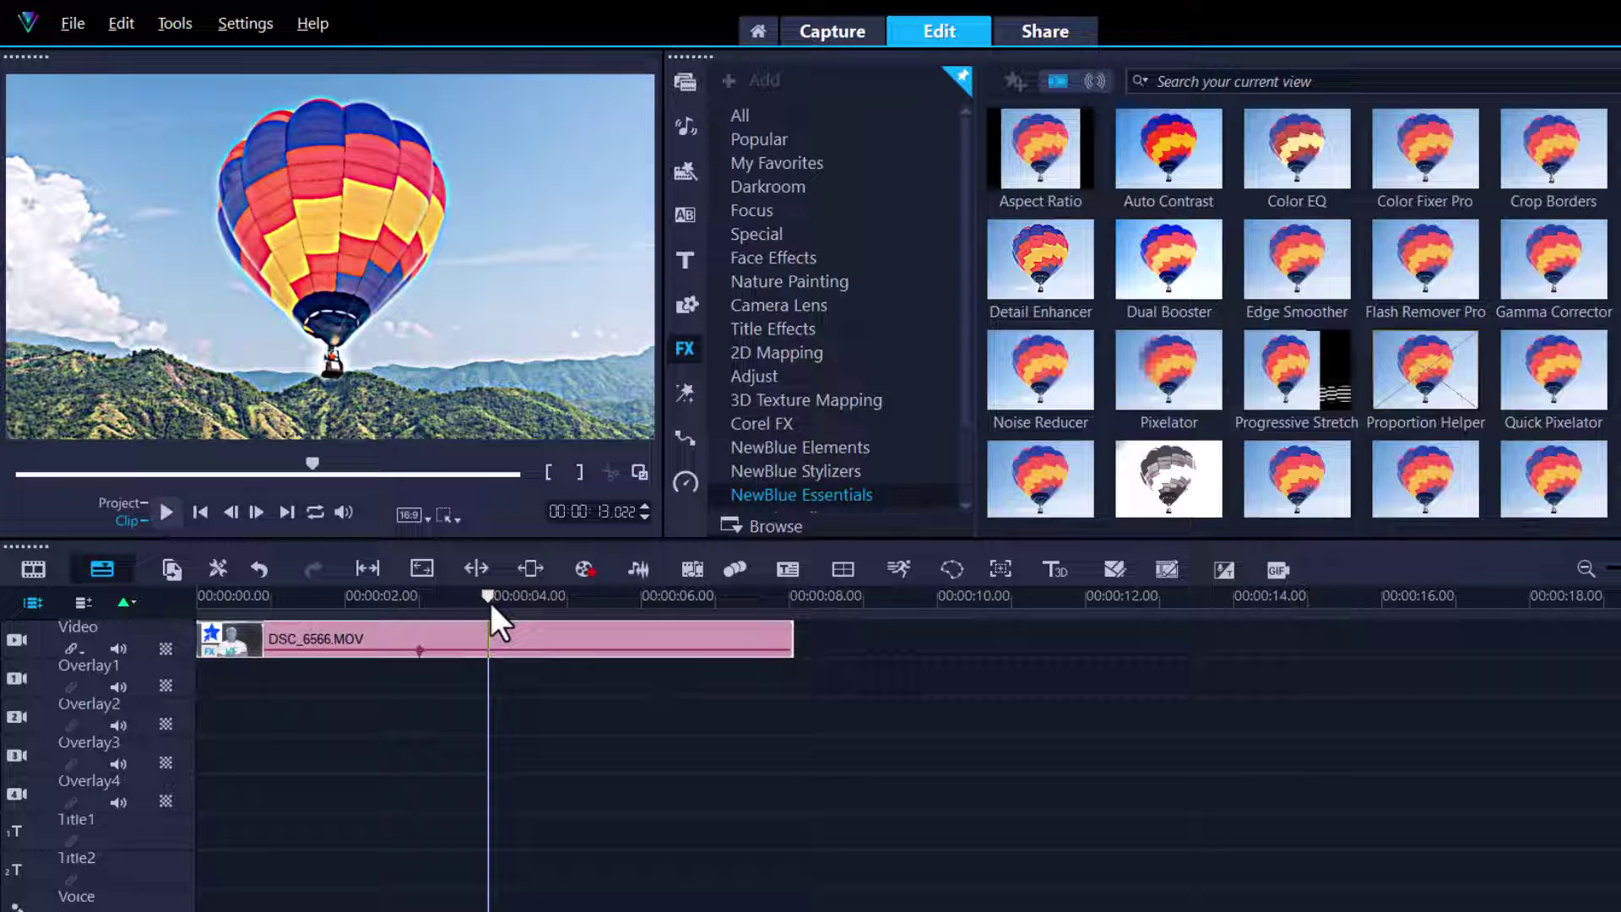
Open the Cartoonr Plus filter settings for the talking-head clip
left_click(492, 627)
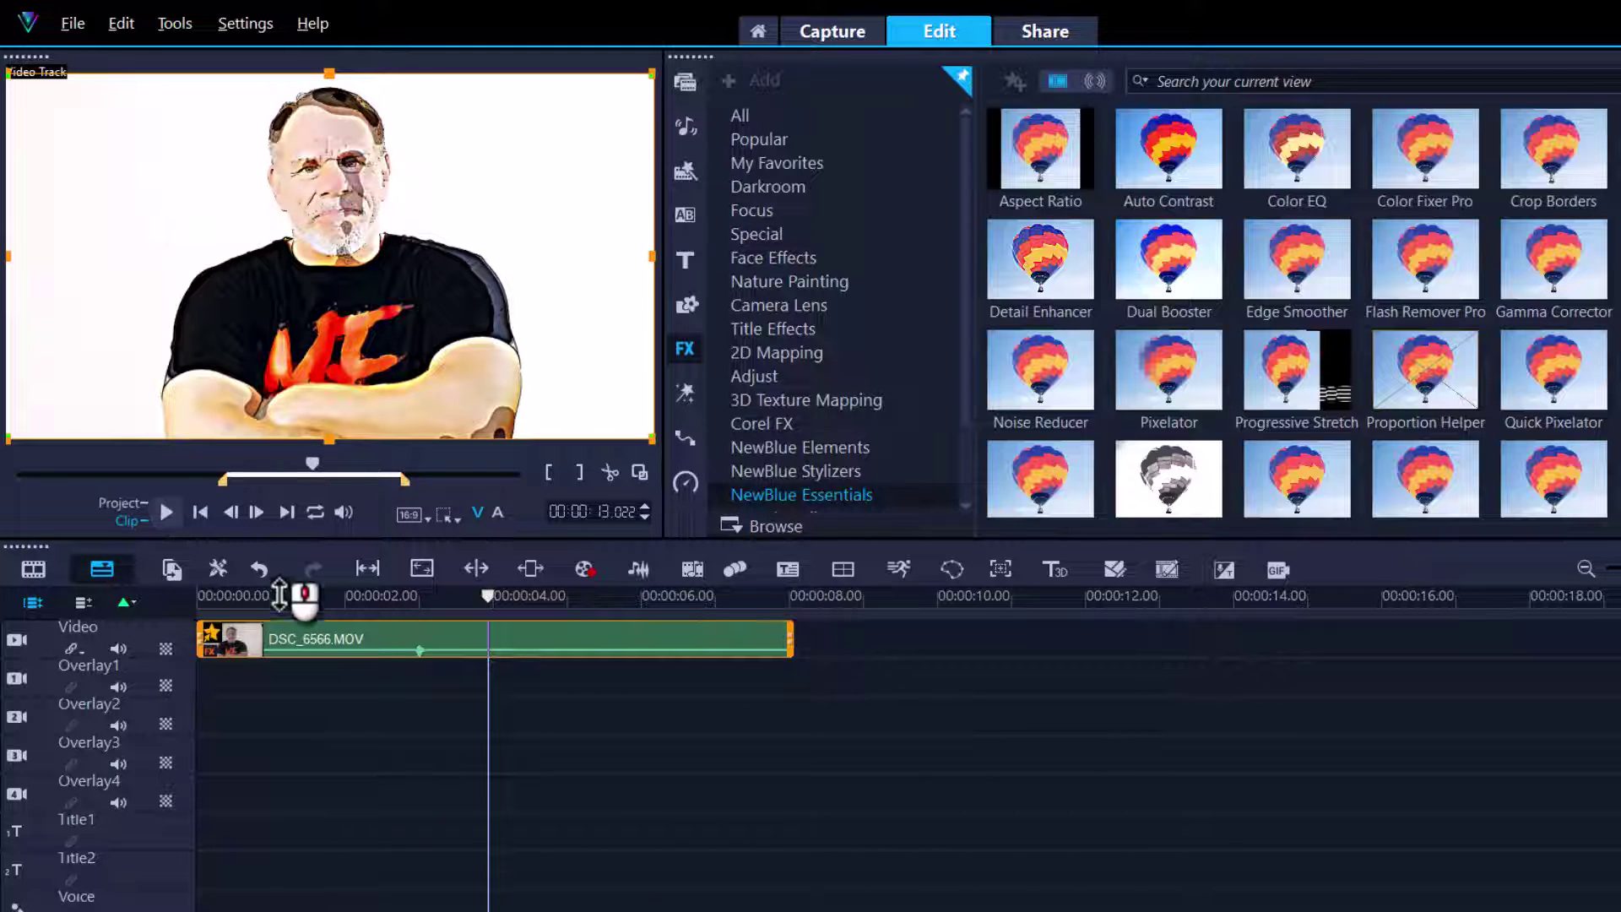
right_click(215, 639)
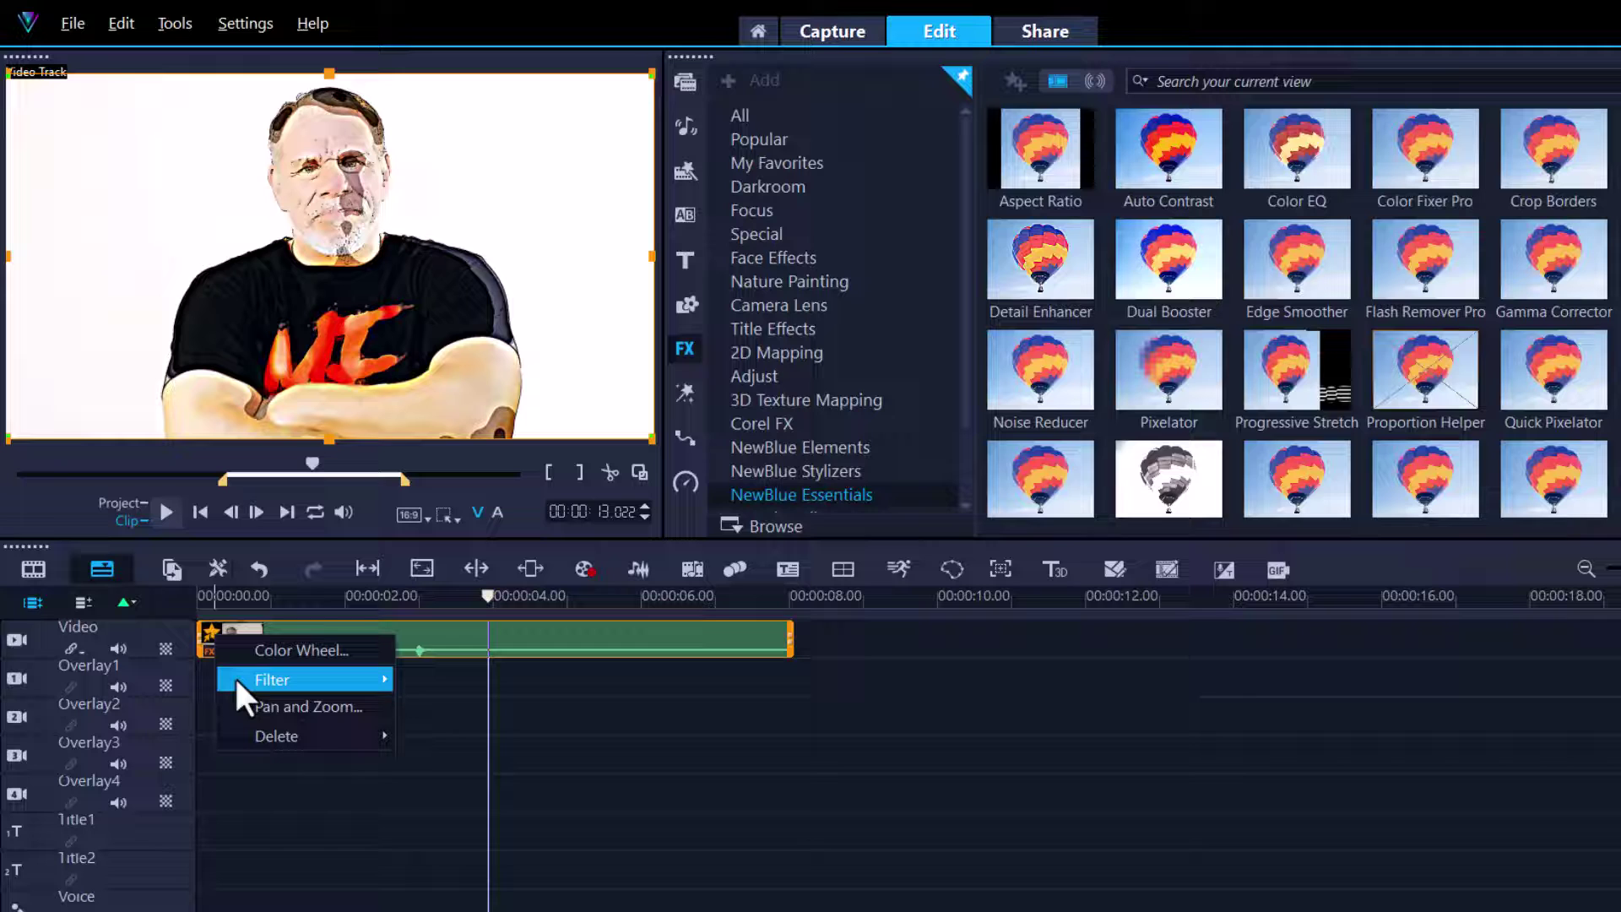
mouse_move(258, 679)
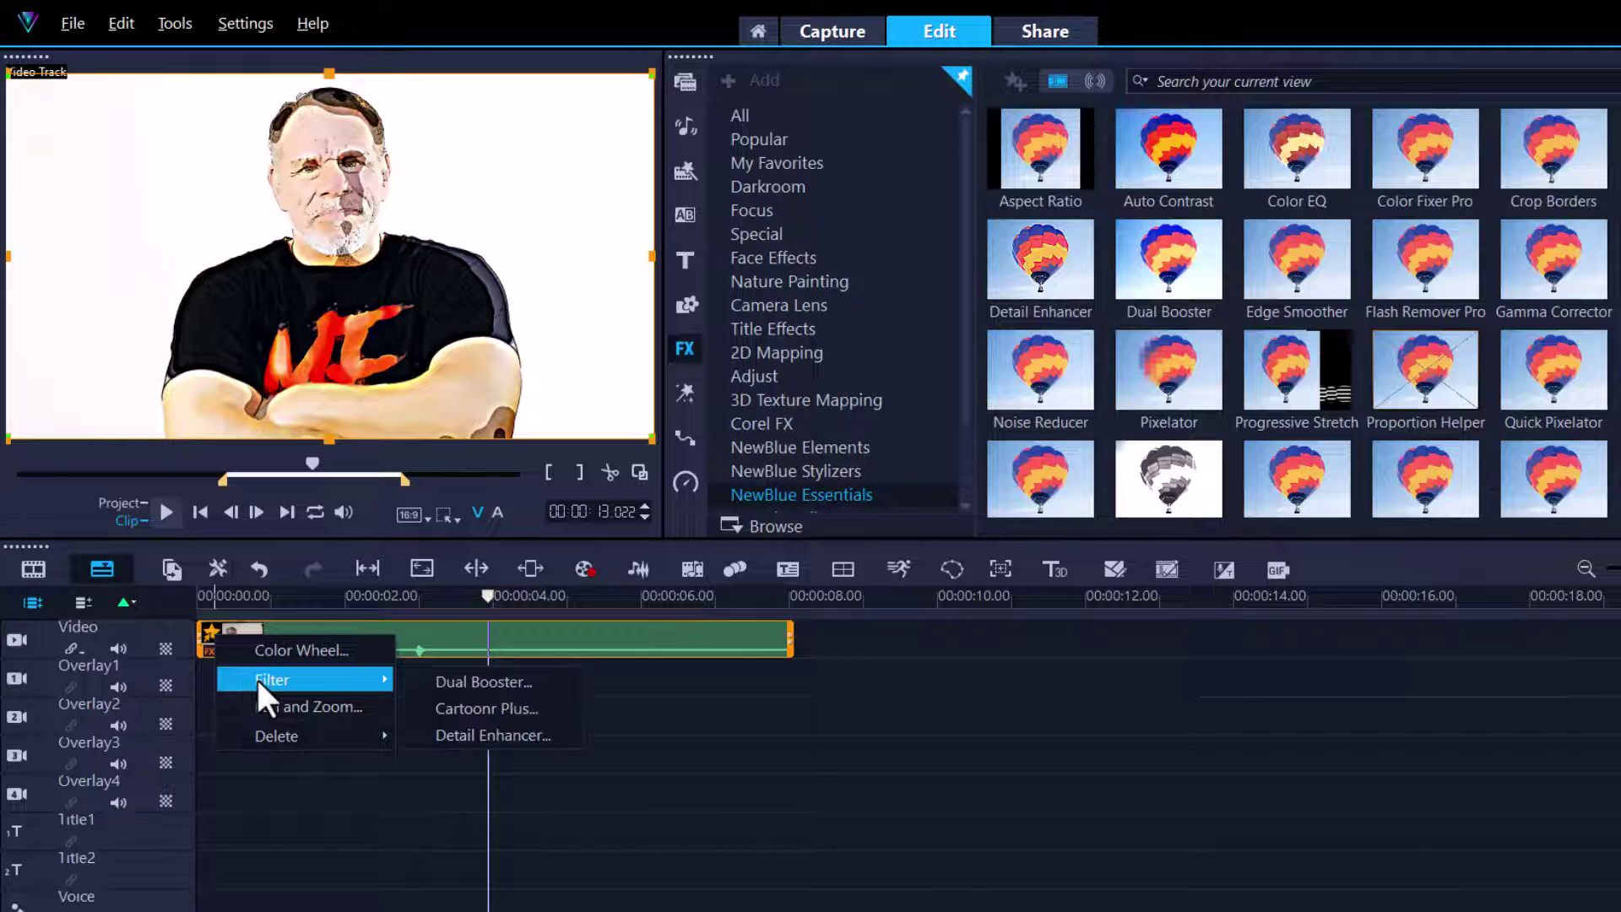
left_click(461, 710)
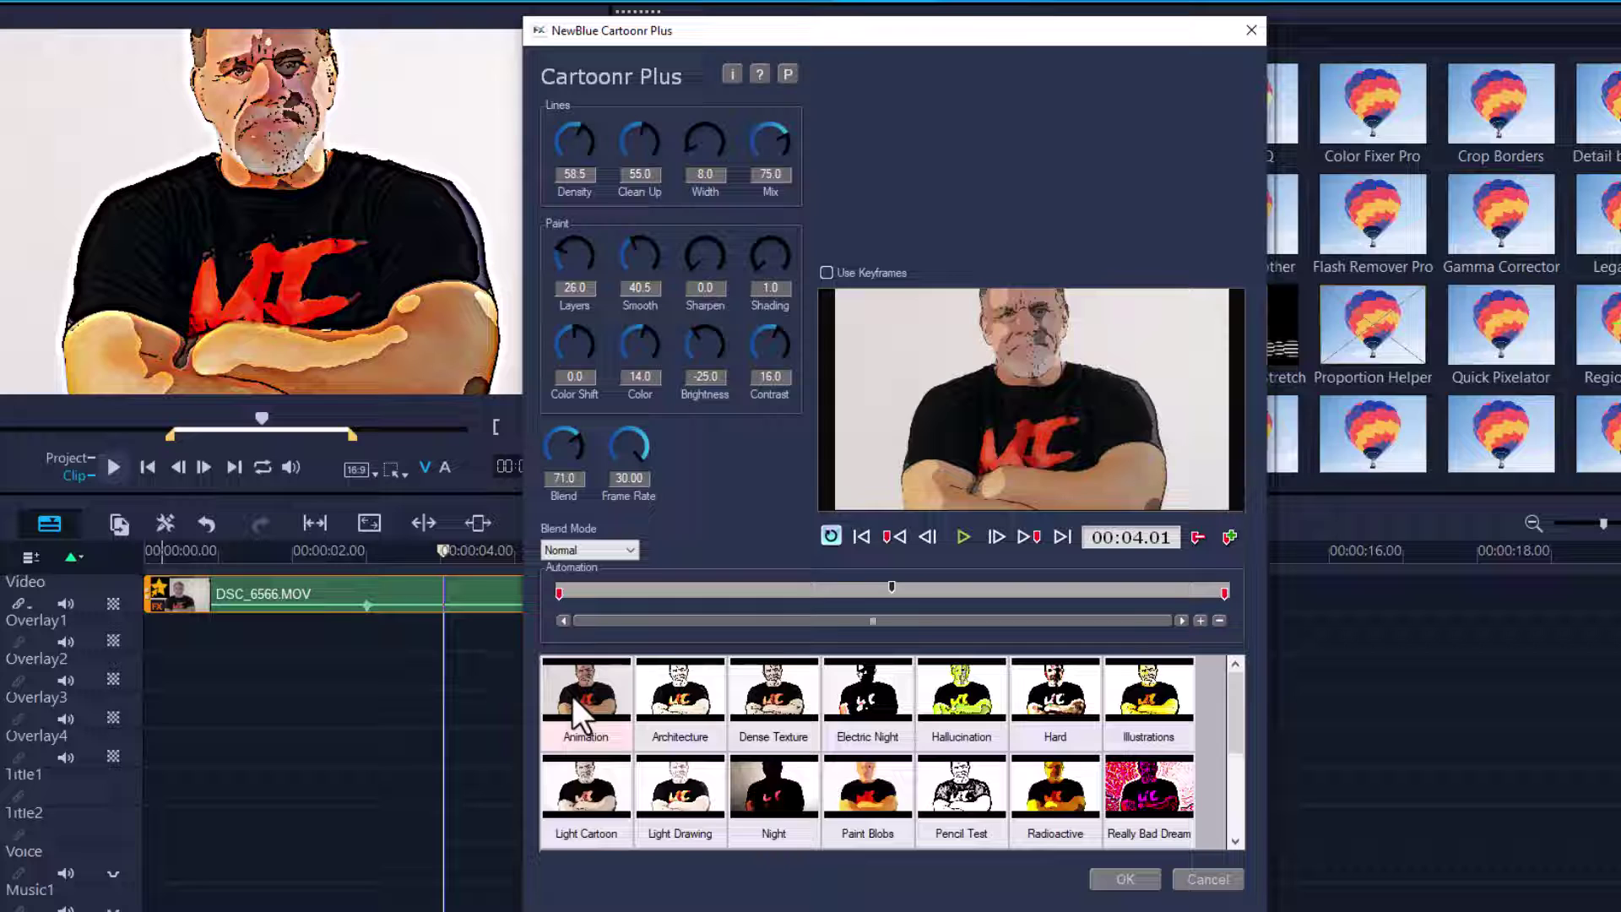
Try the Dense Texture, a lighter line-art and Hallucination presets, ending on Hard
scroll(743, 697, "down", 1)
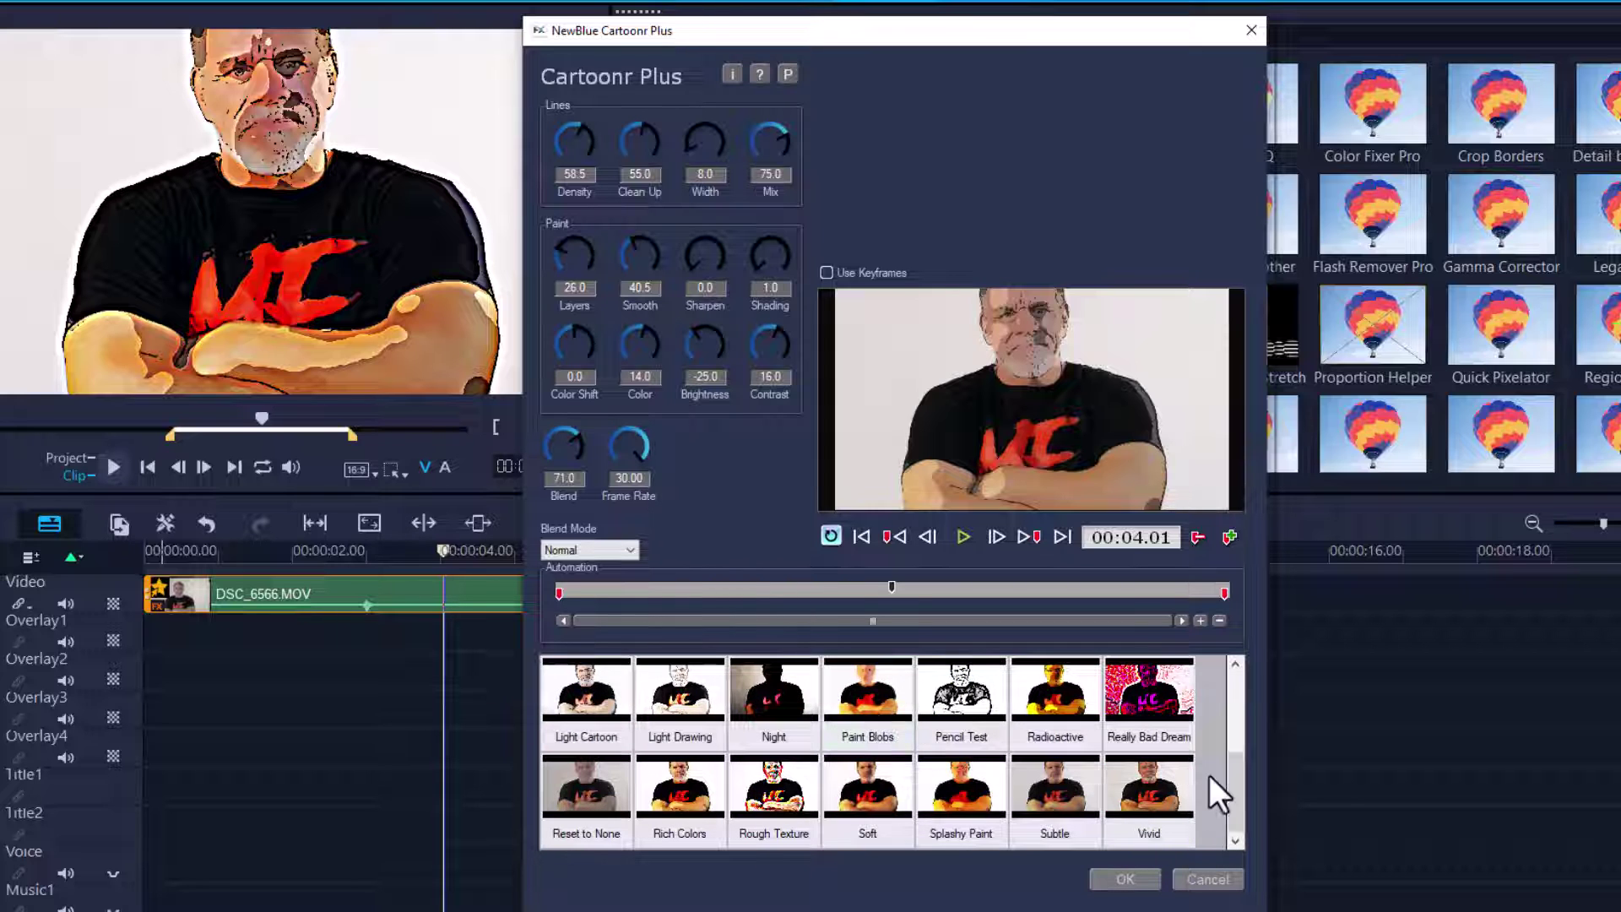
left_click_drag(1233, 783, 1240, 680)
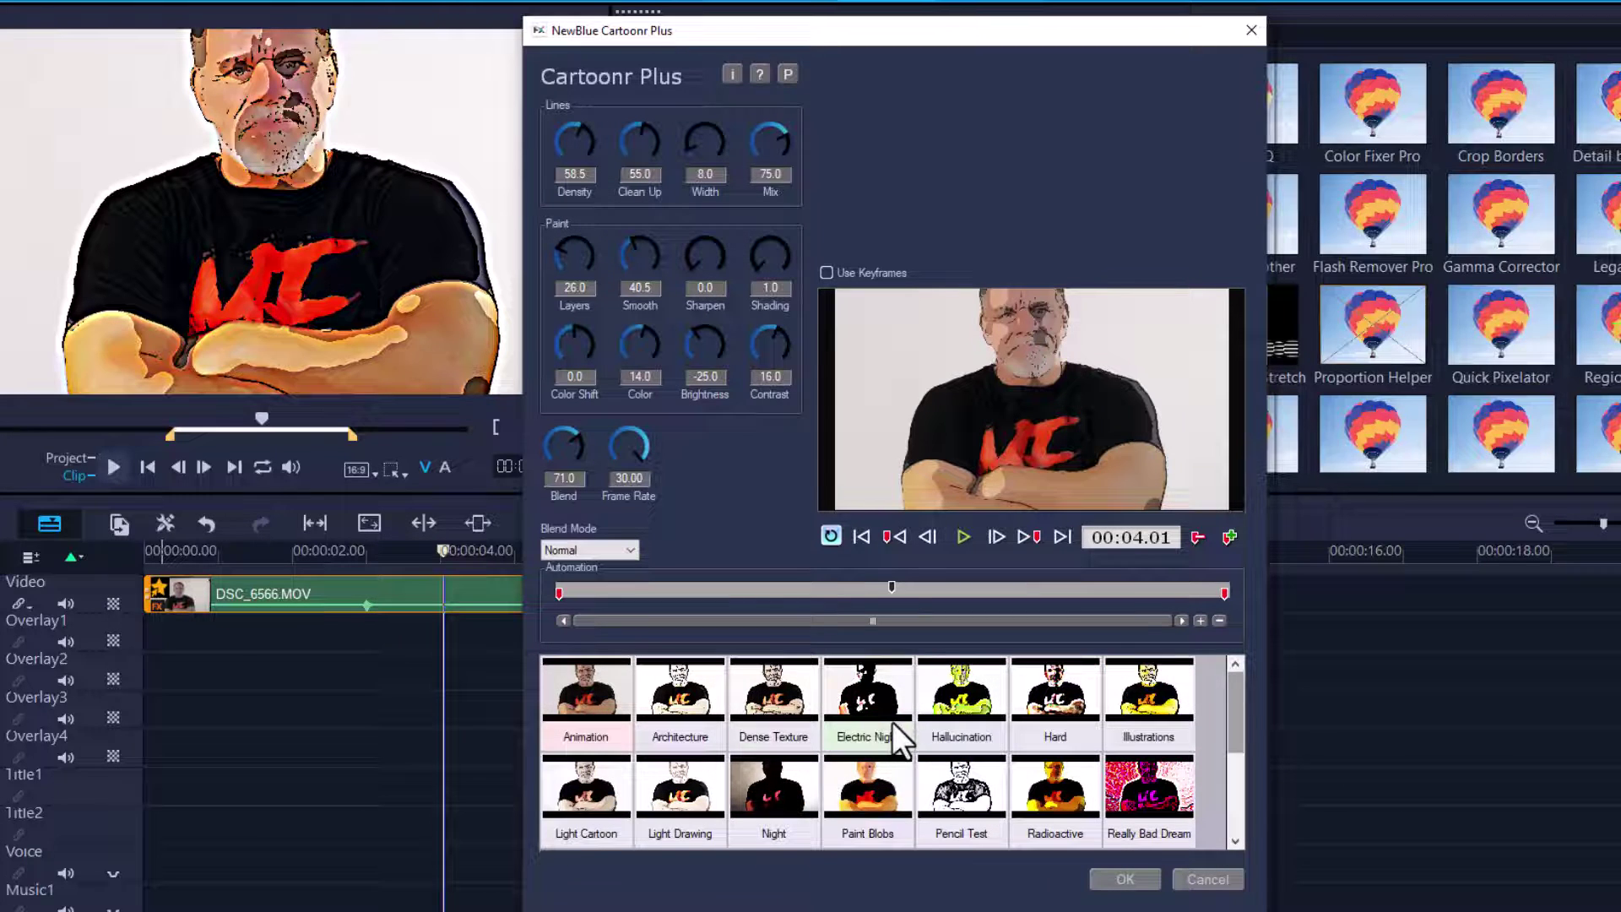
left_click(779, 696)
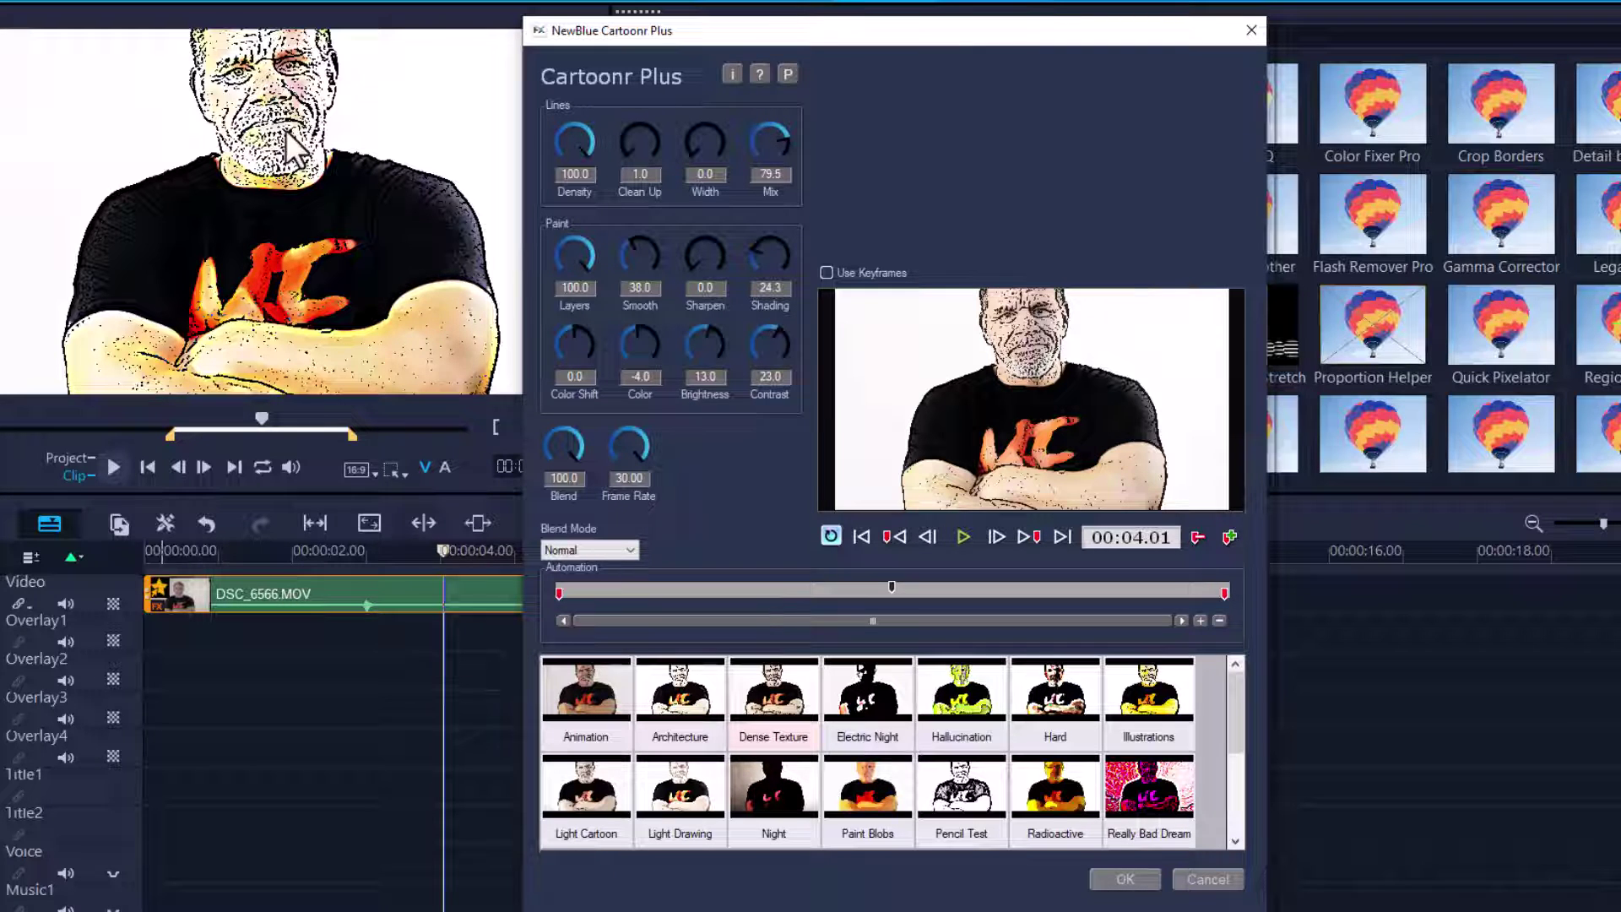
left_click(685, 696)
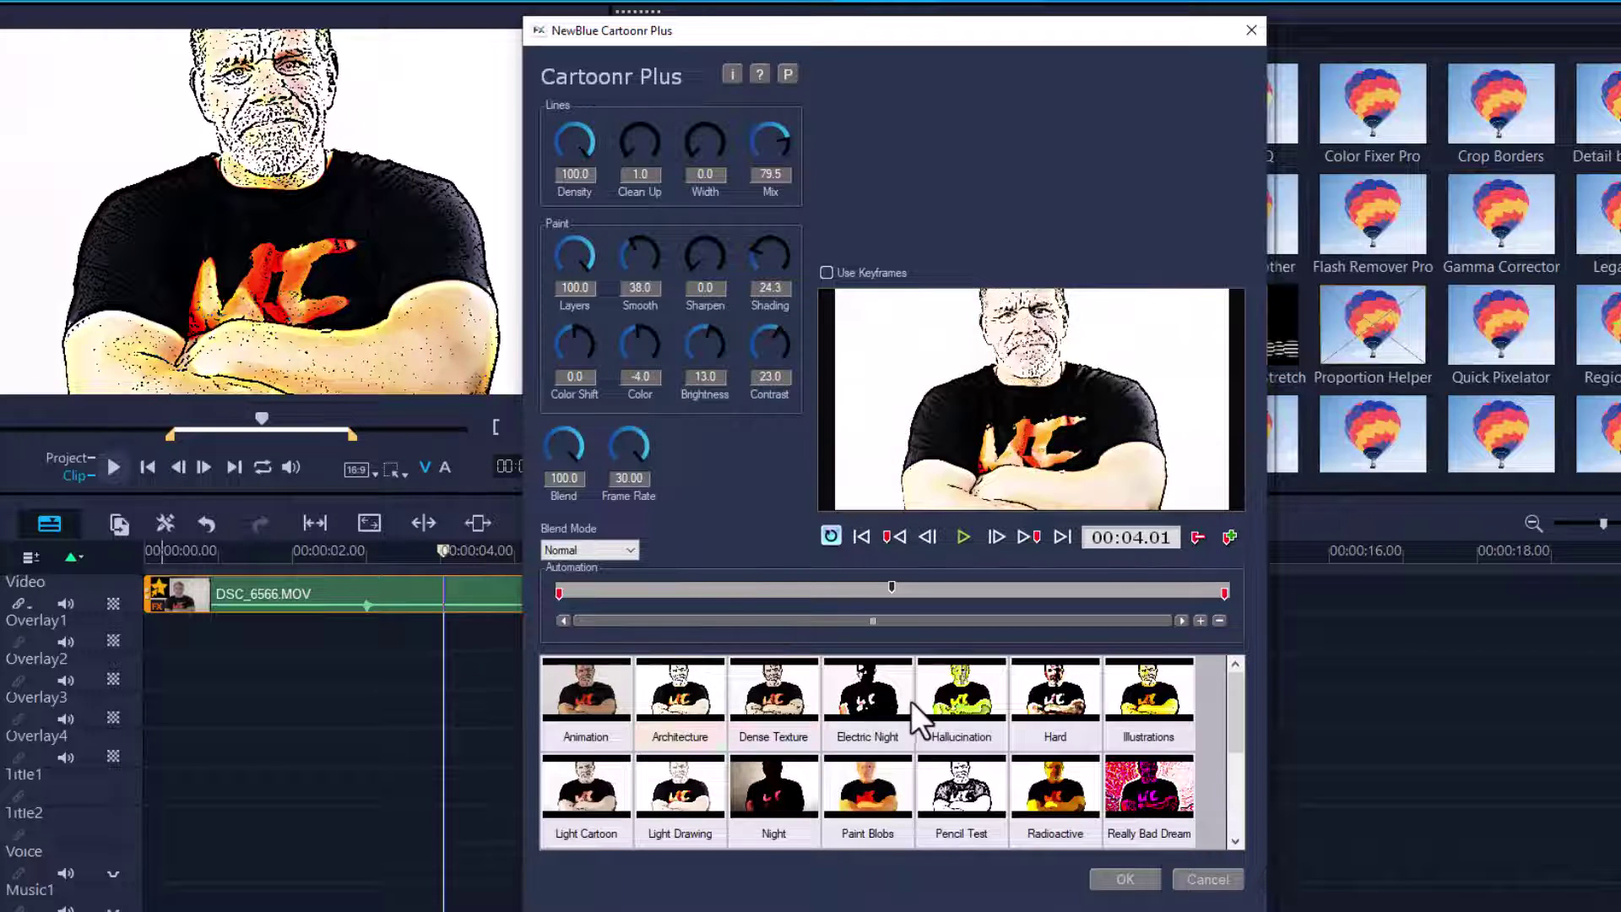
left_click(959, 699)
left_click(1042, 700)
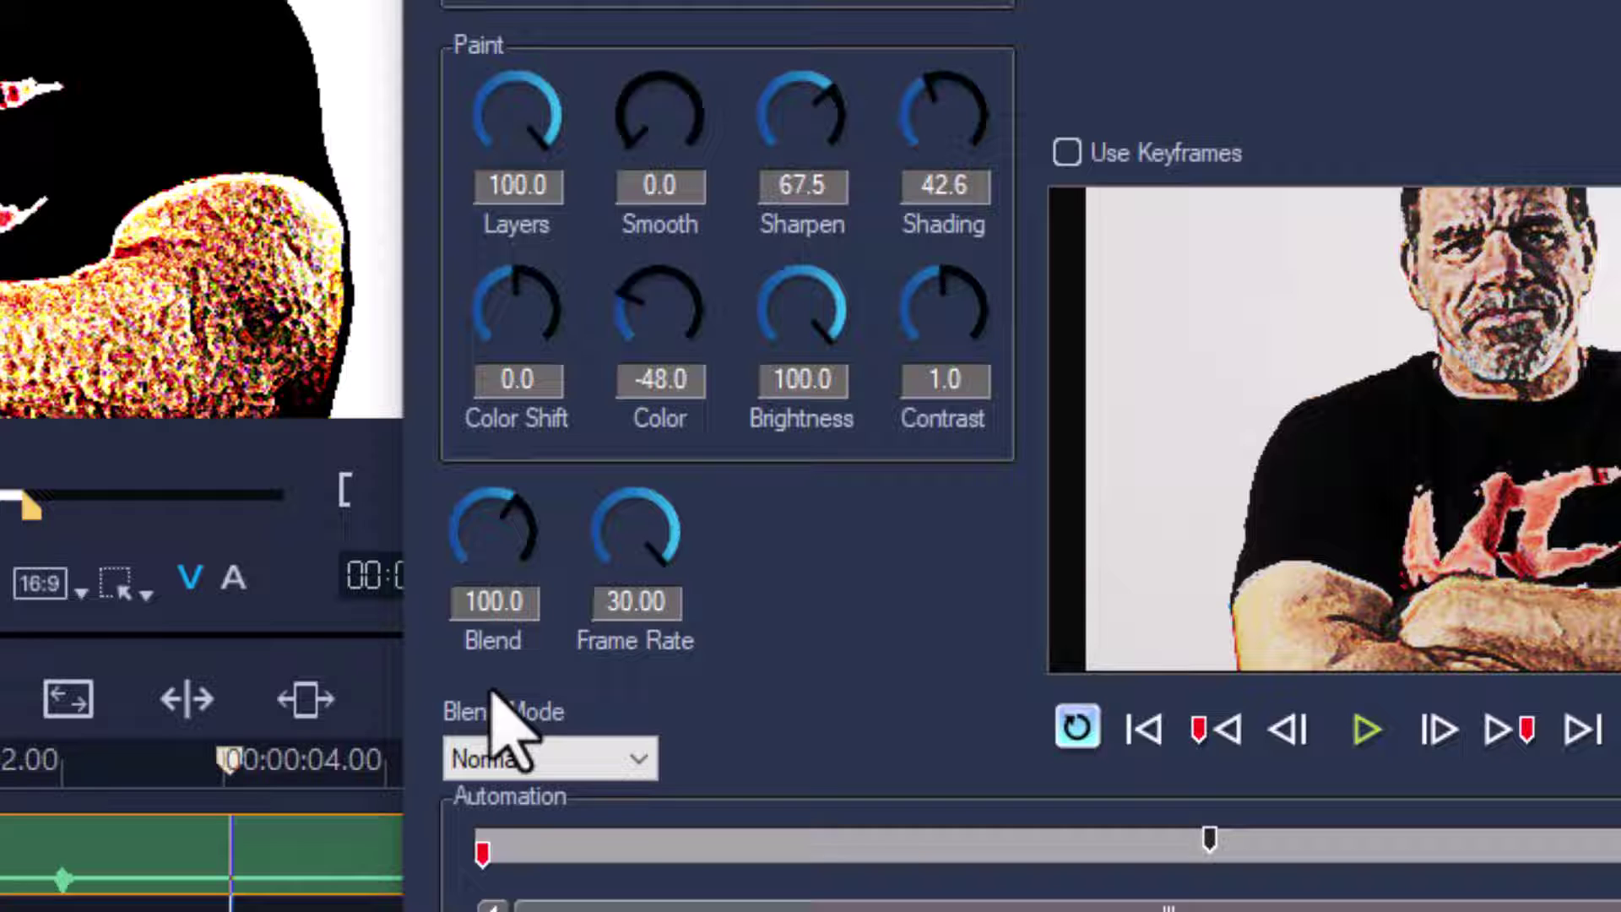
Test Blend at 62.5, restore it to 100, reset to None, then accept the Soft preset
left_click(485, 507)
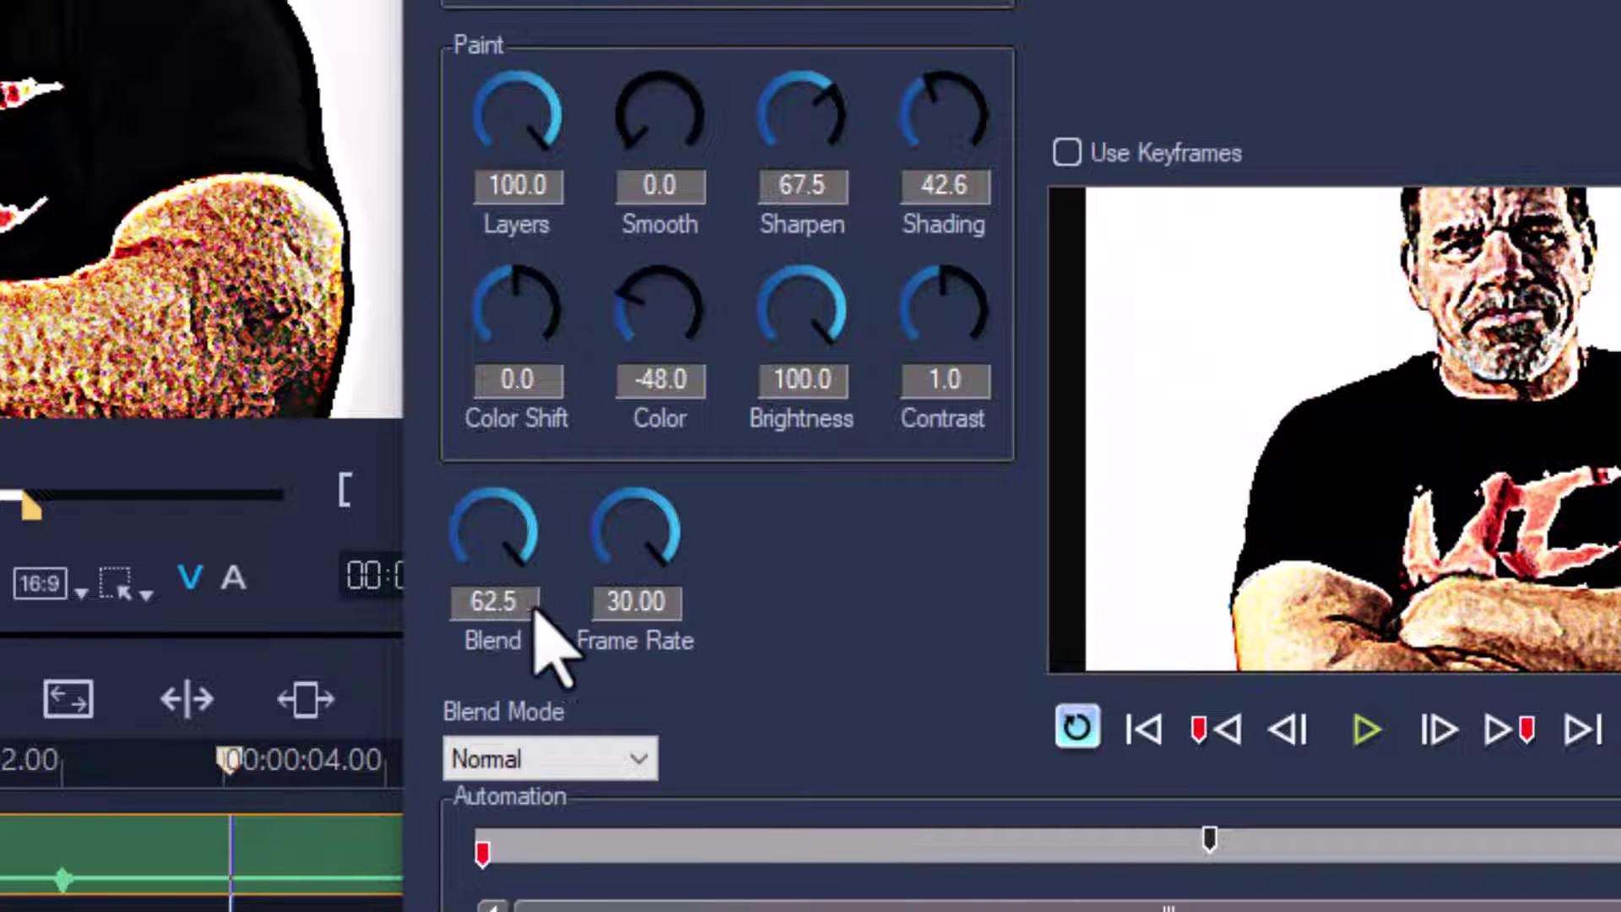
double_click(478, 601)
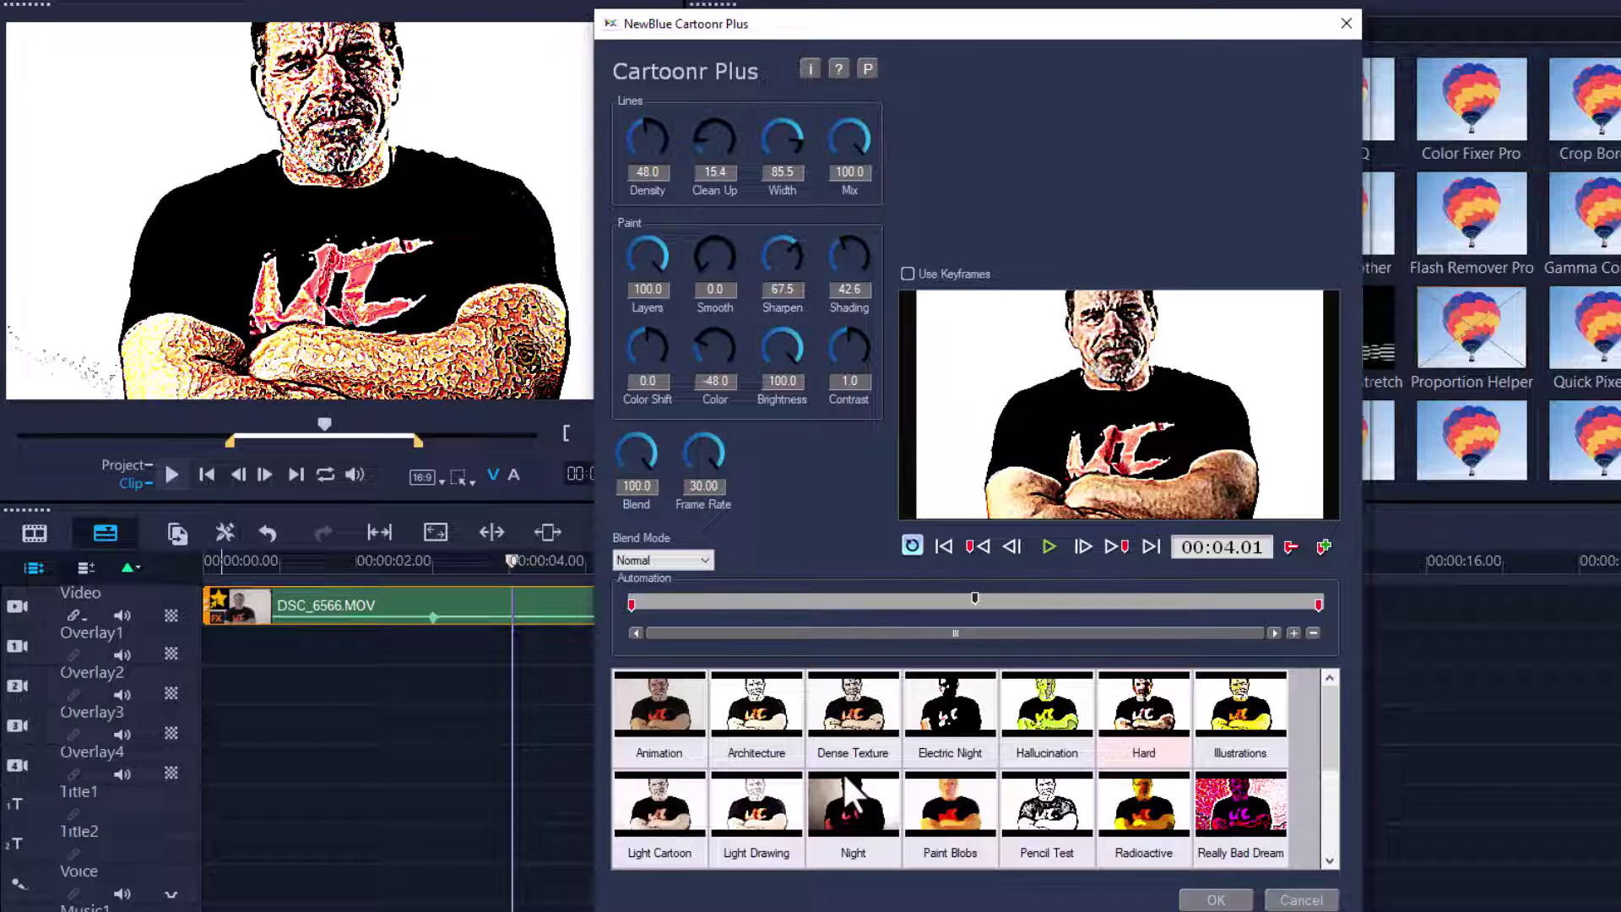
scroll(649, 793, "down", 1)
left_click(649, 795)
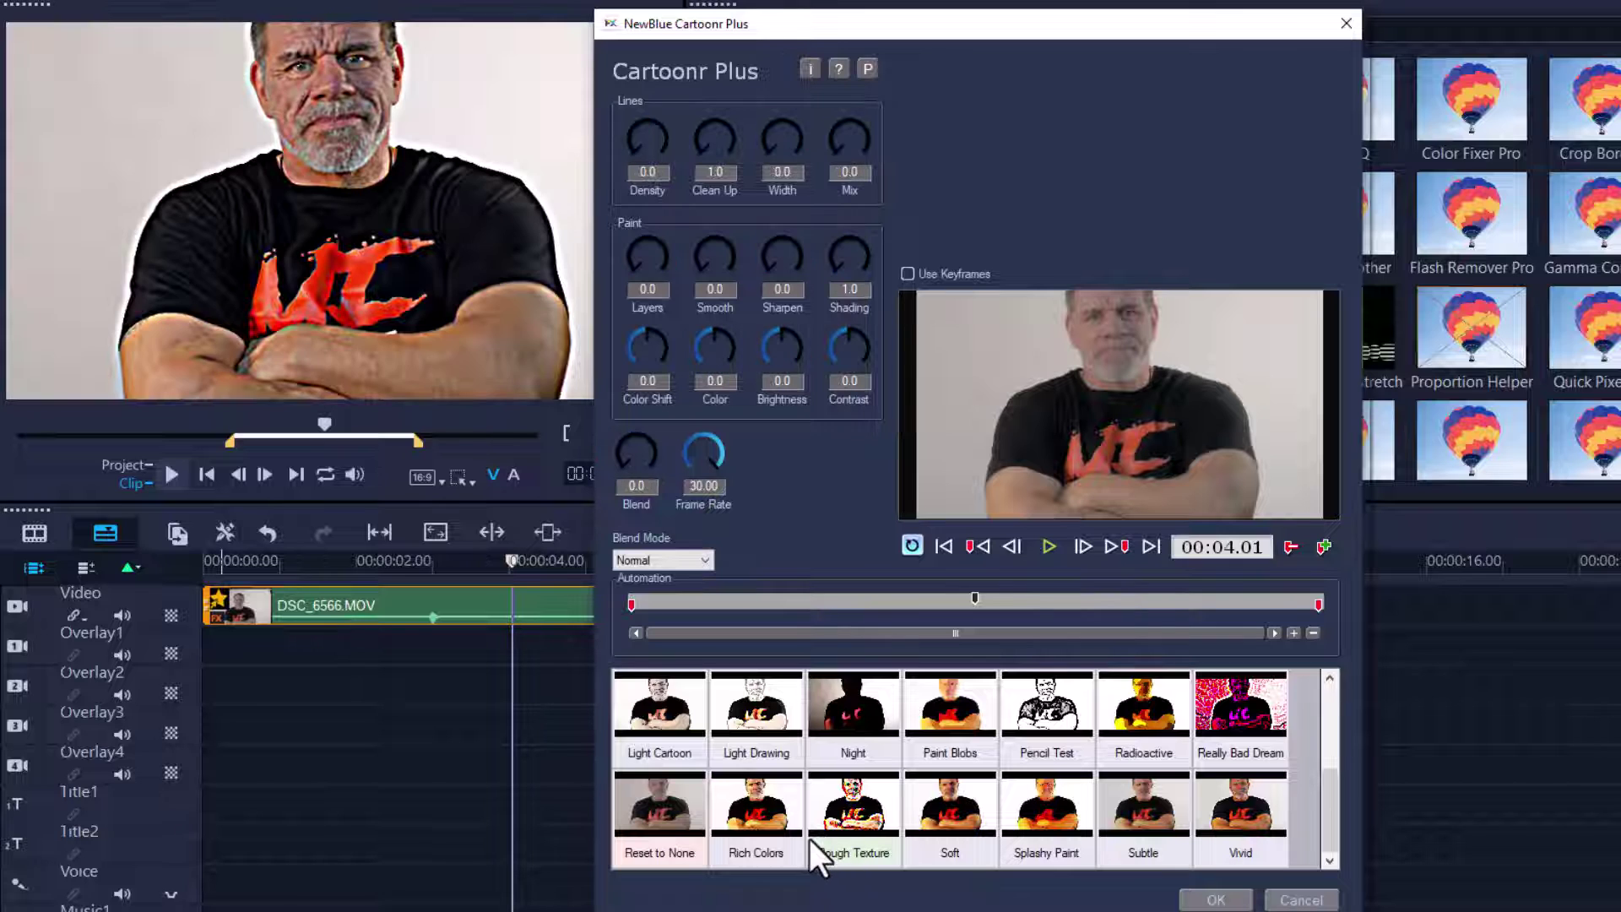
left_click(955, 818)
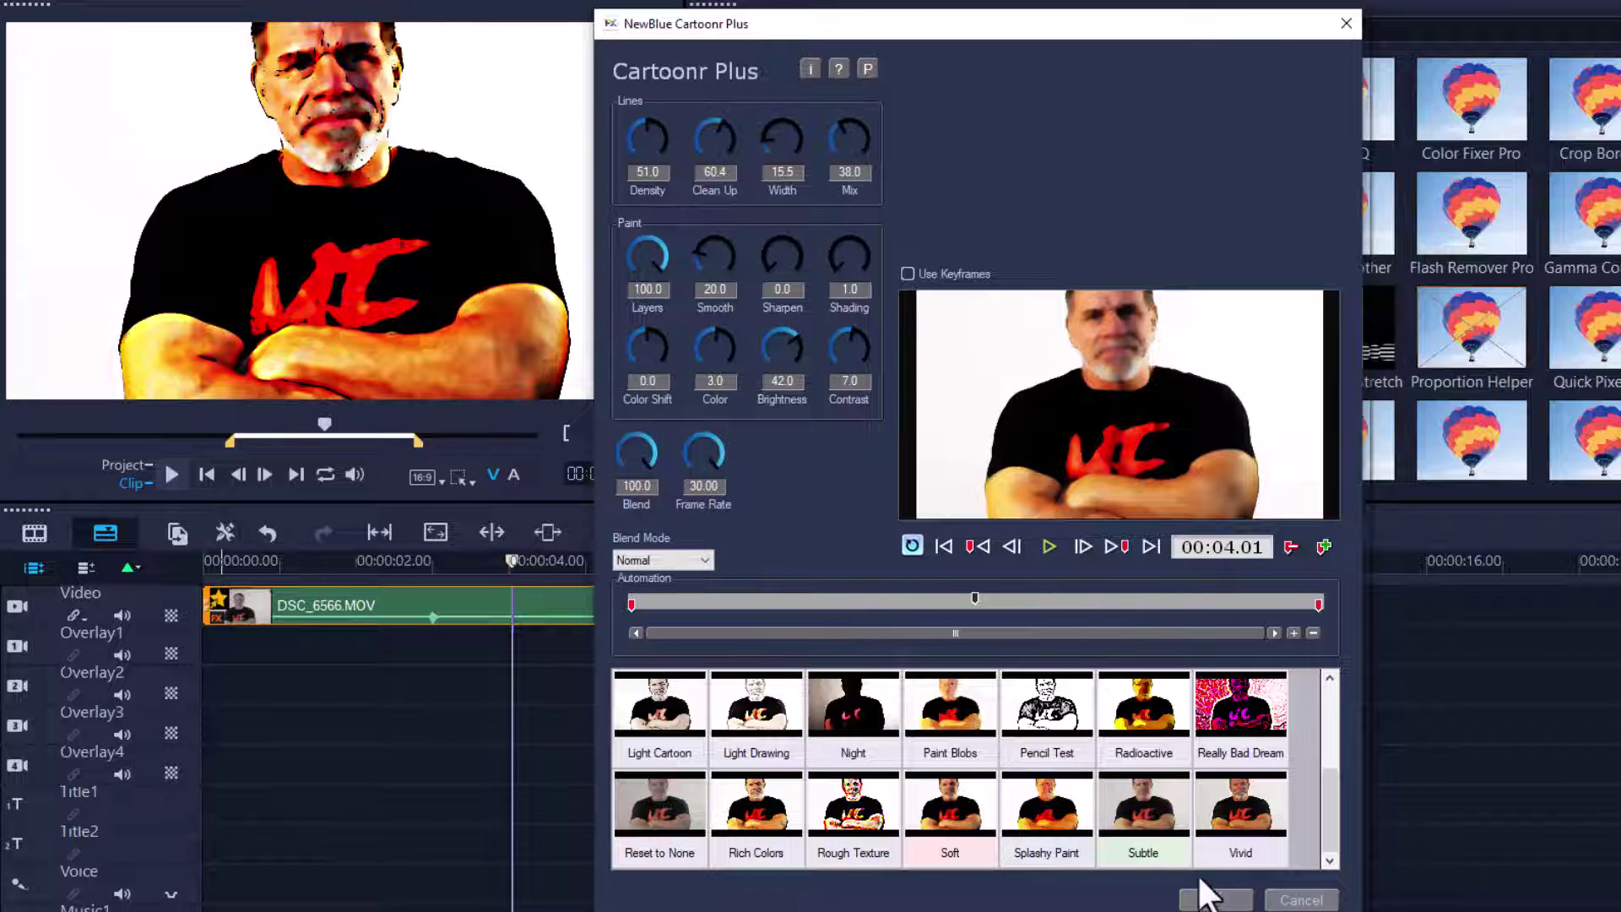
left_click(1204, 891)
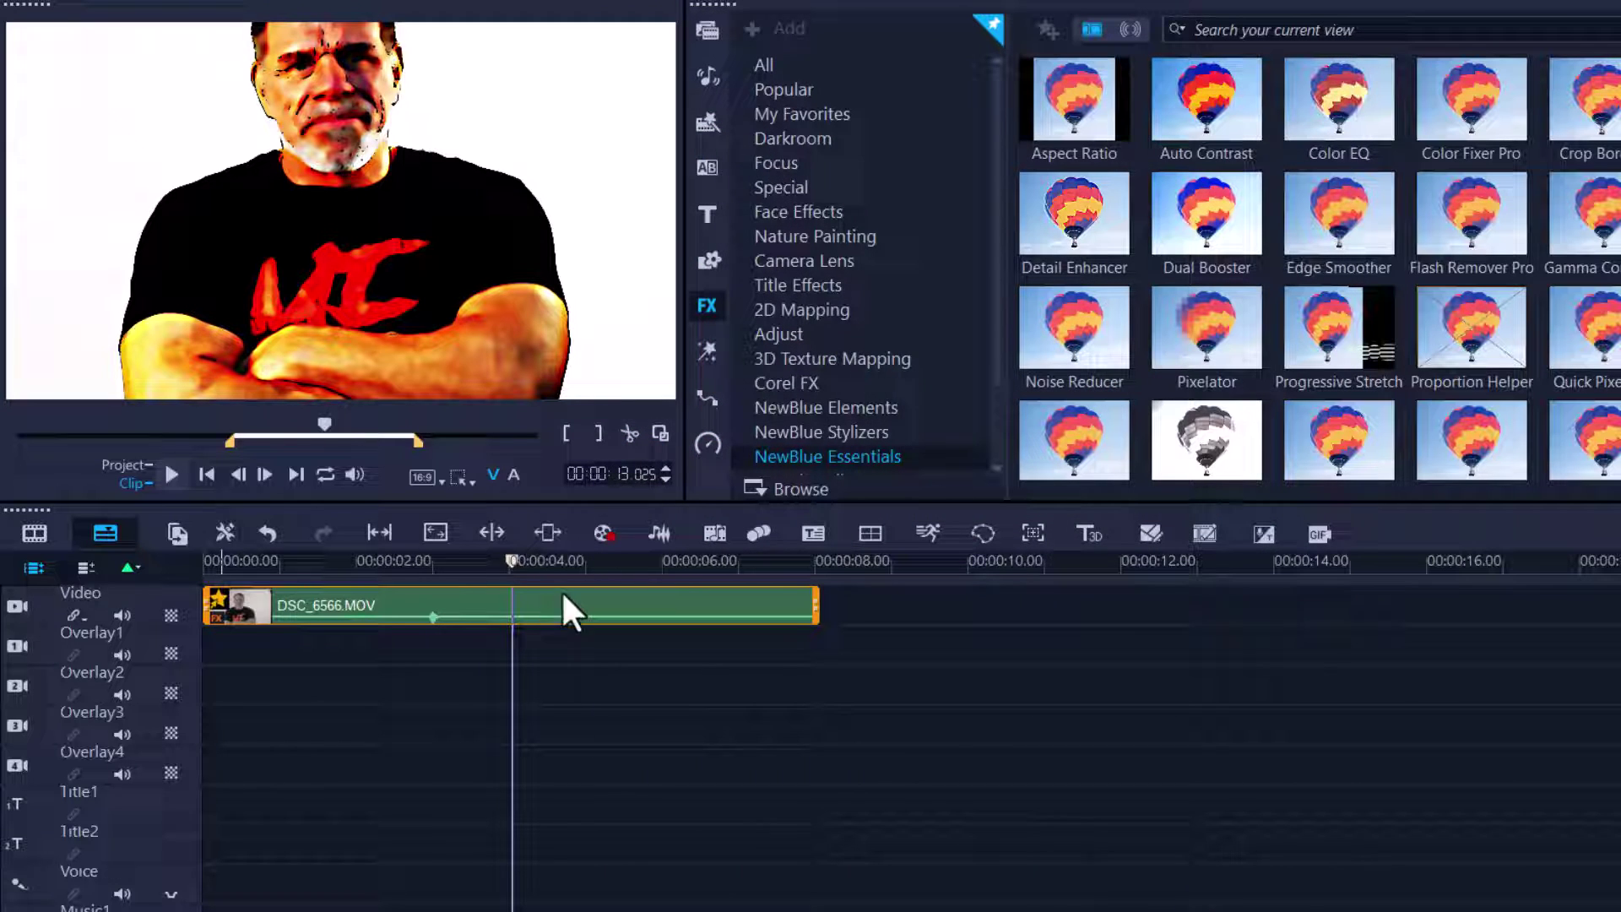
Scrub through the talking-head clip to review its cartoon effect
left_click_drag(510, 556, 467, 577)
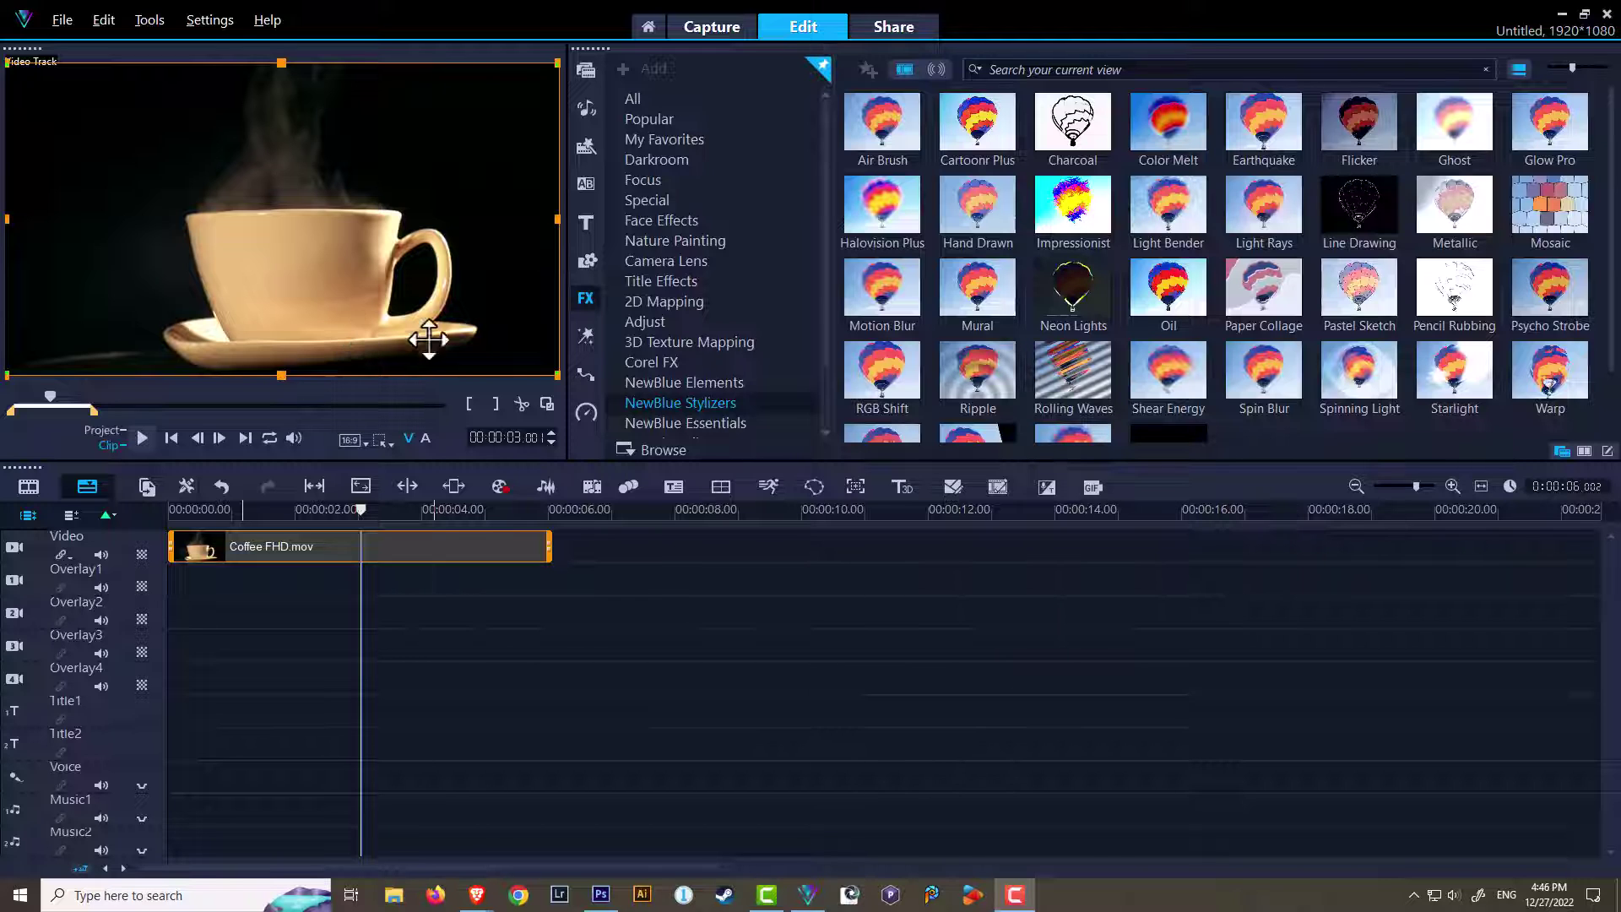
Drop the Charcoal filter onto the Coffee FHD.mov clip
left_click(1065, 140)
left_click_drag(1066, 140, 432, 548)
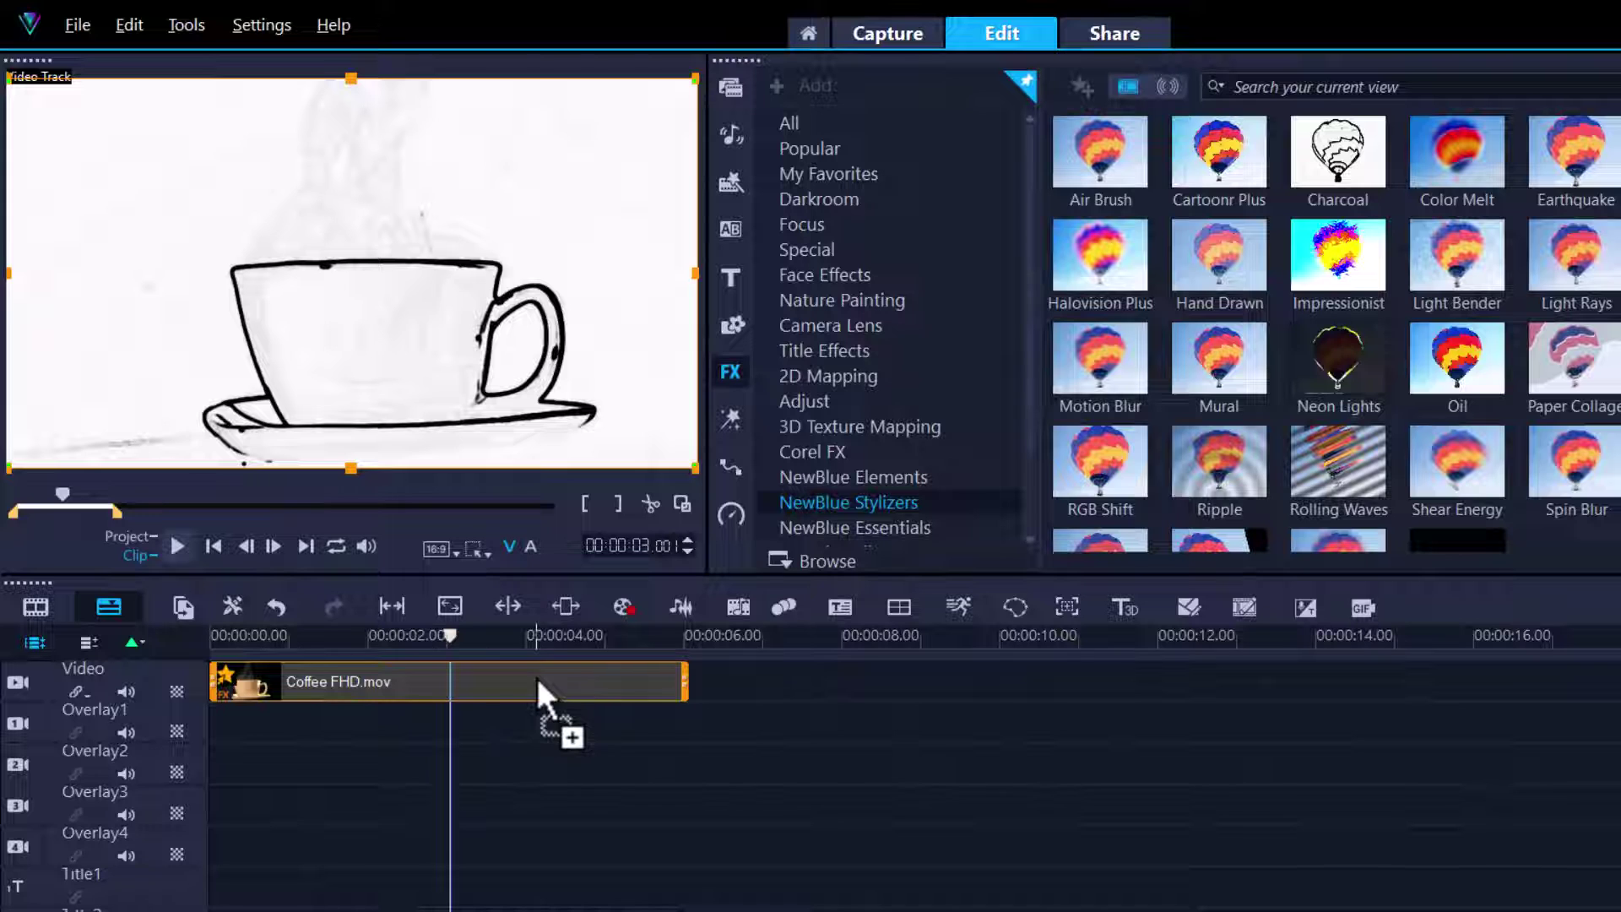
left_click_drag(537, 678, 537, 679)
left_click_drag(450, 635, 321, 667)
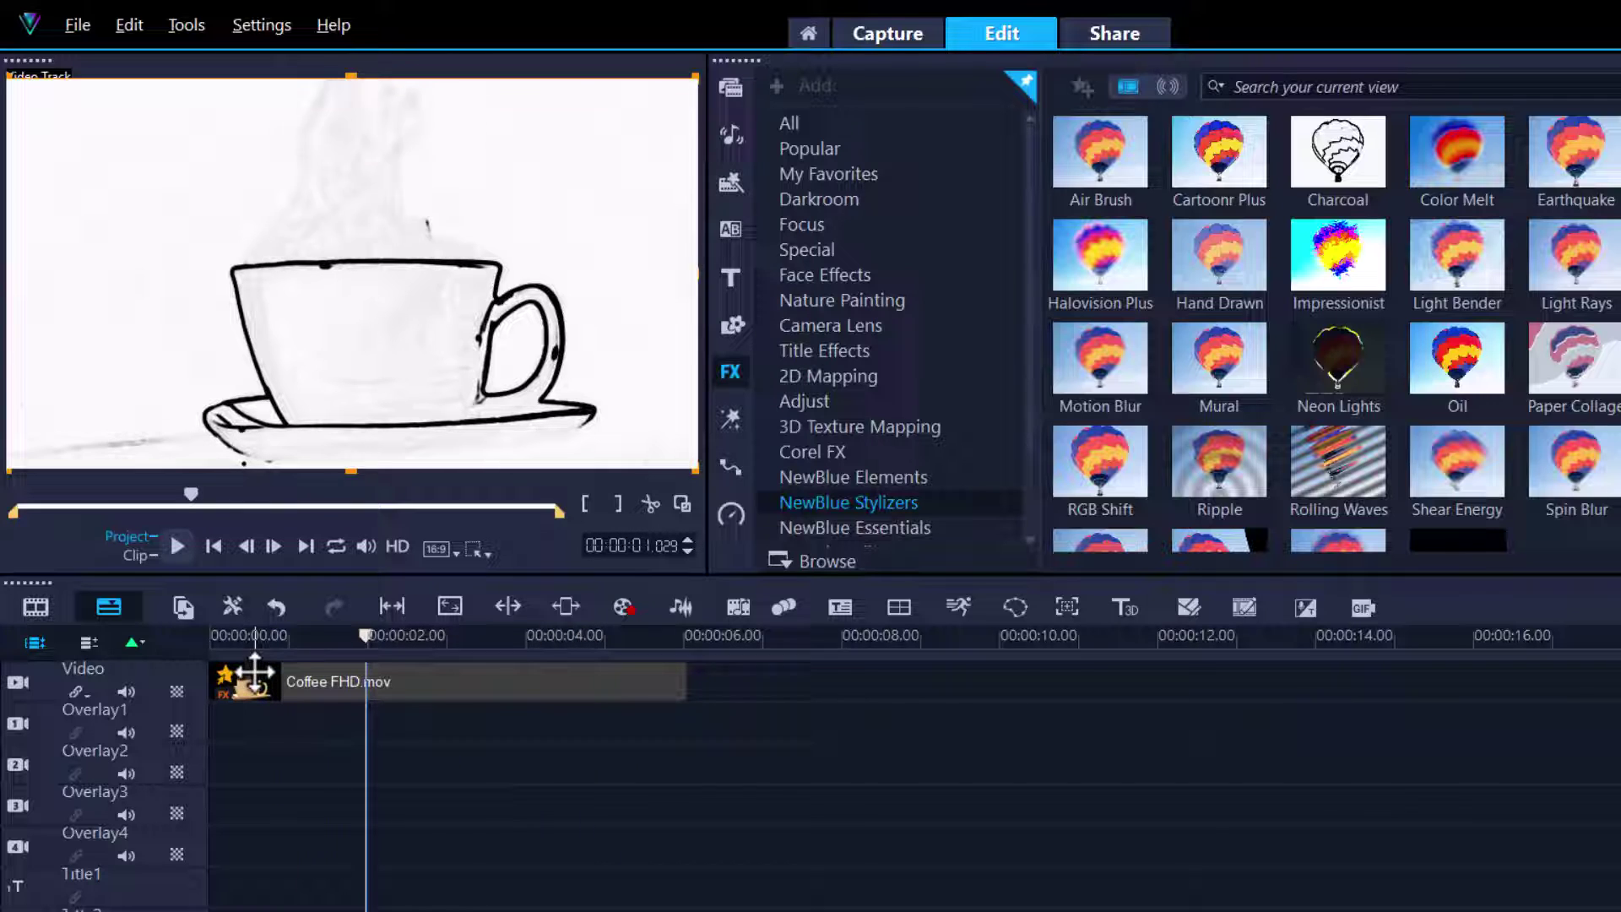
Set the coffee clip's Charcoal filter to its Yellow preset
left_click(300, 681)
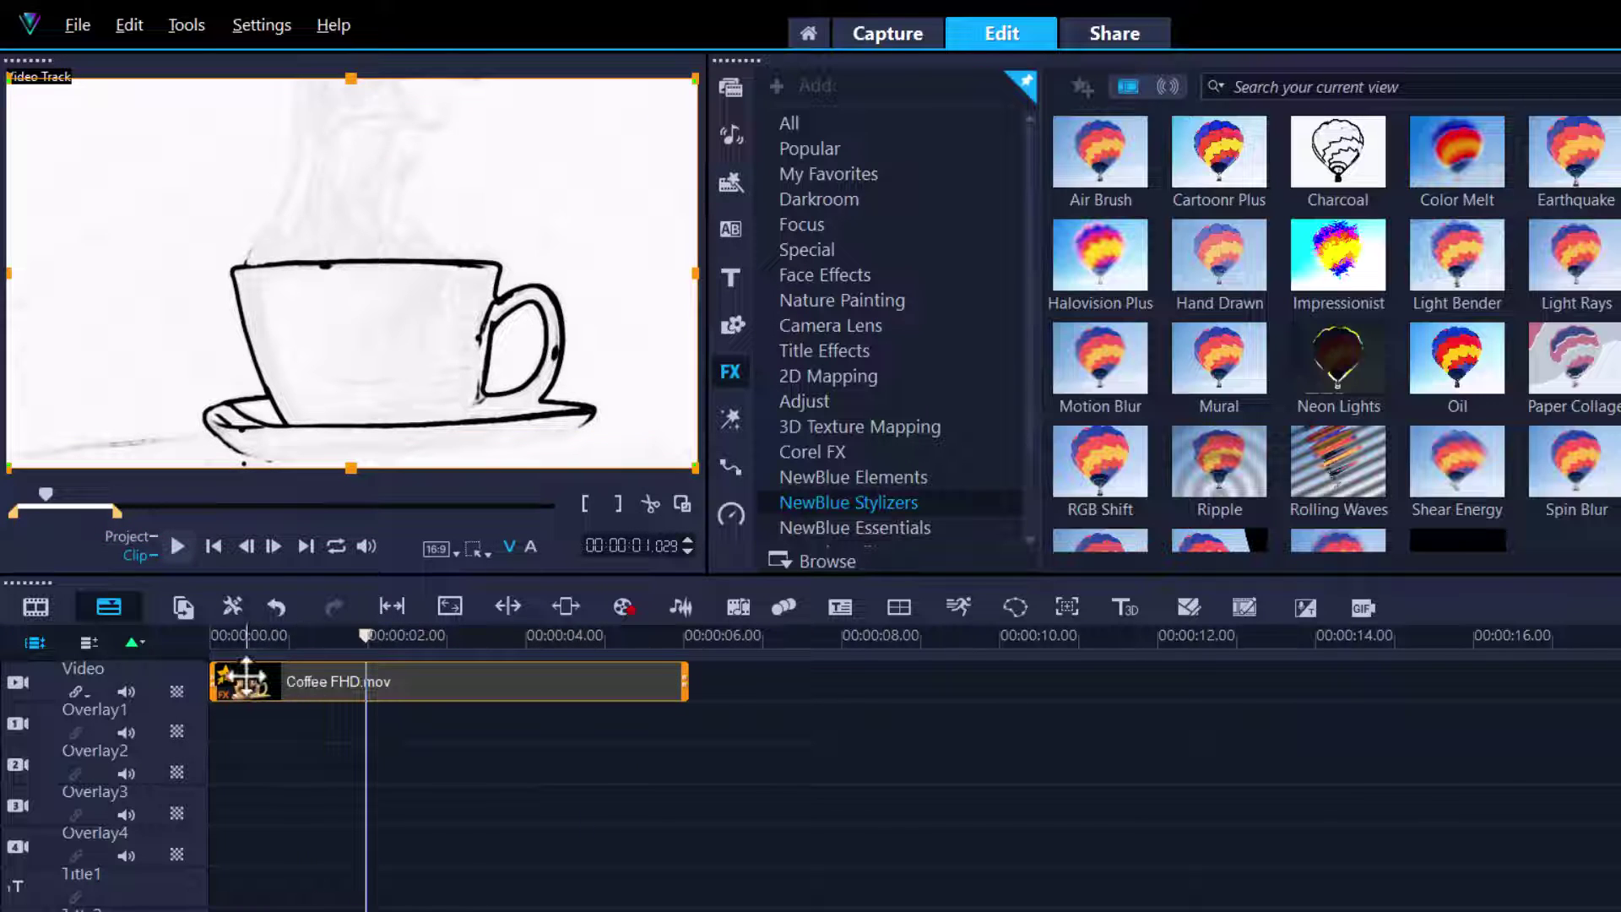
left_click(223, 670)
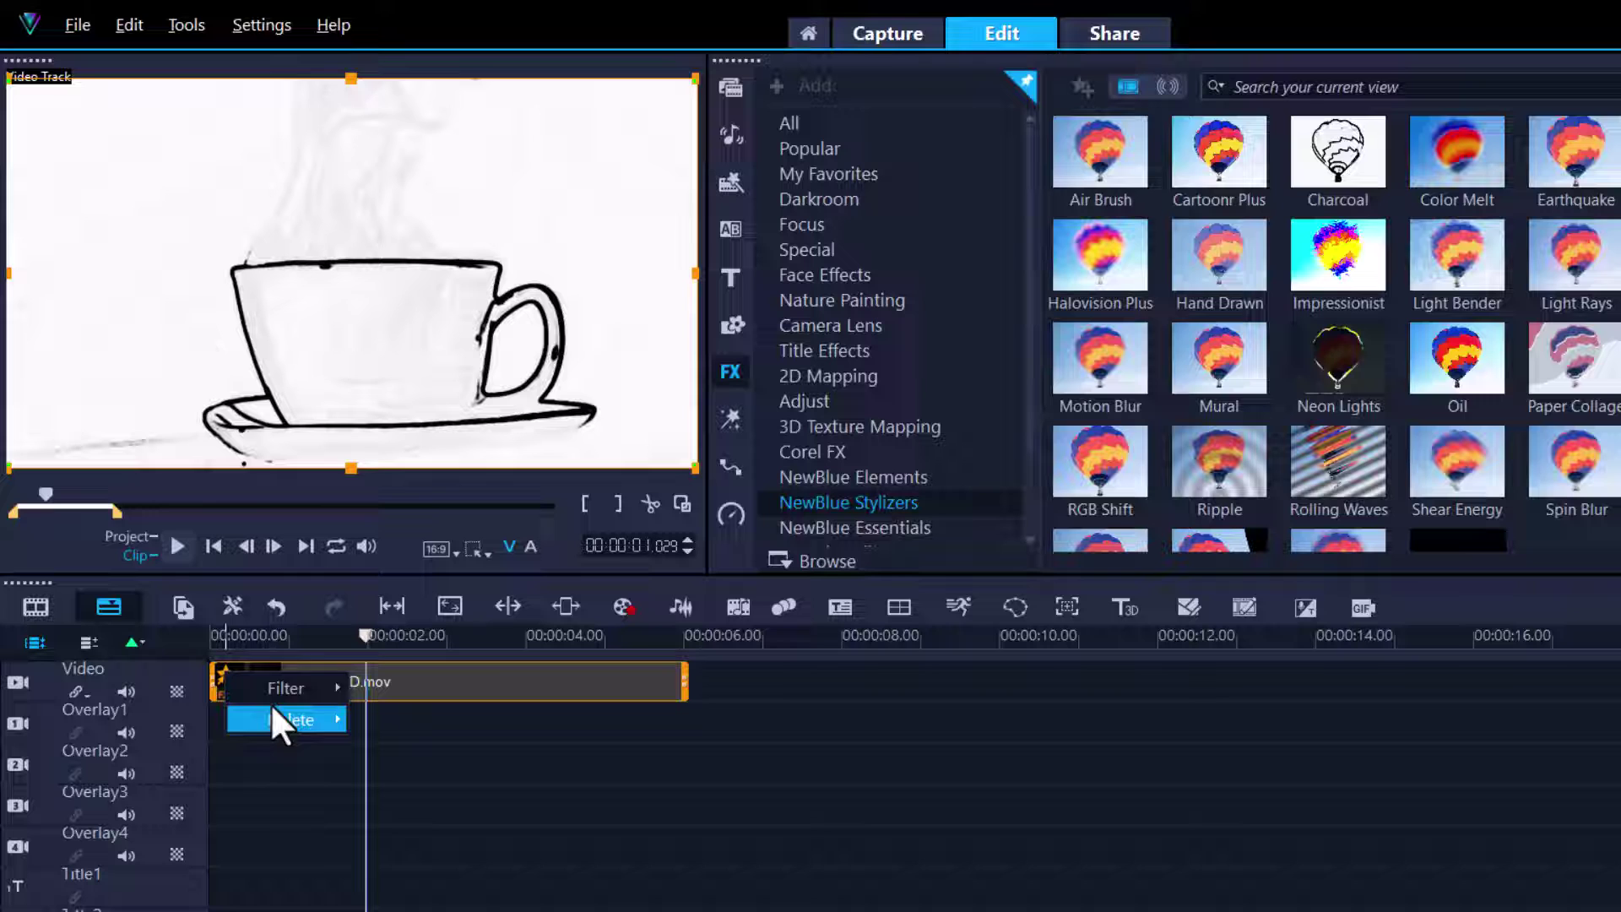
mouse_move(287, 687)
left_click(384, 687)
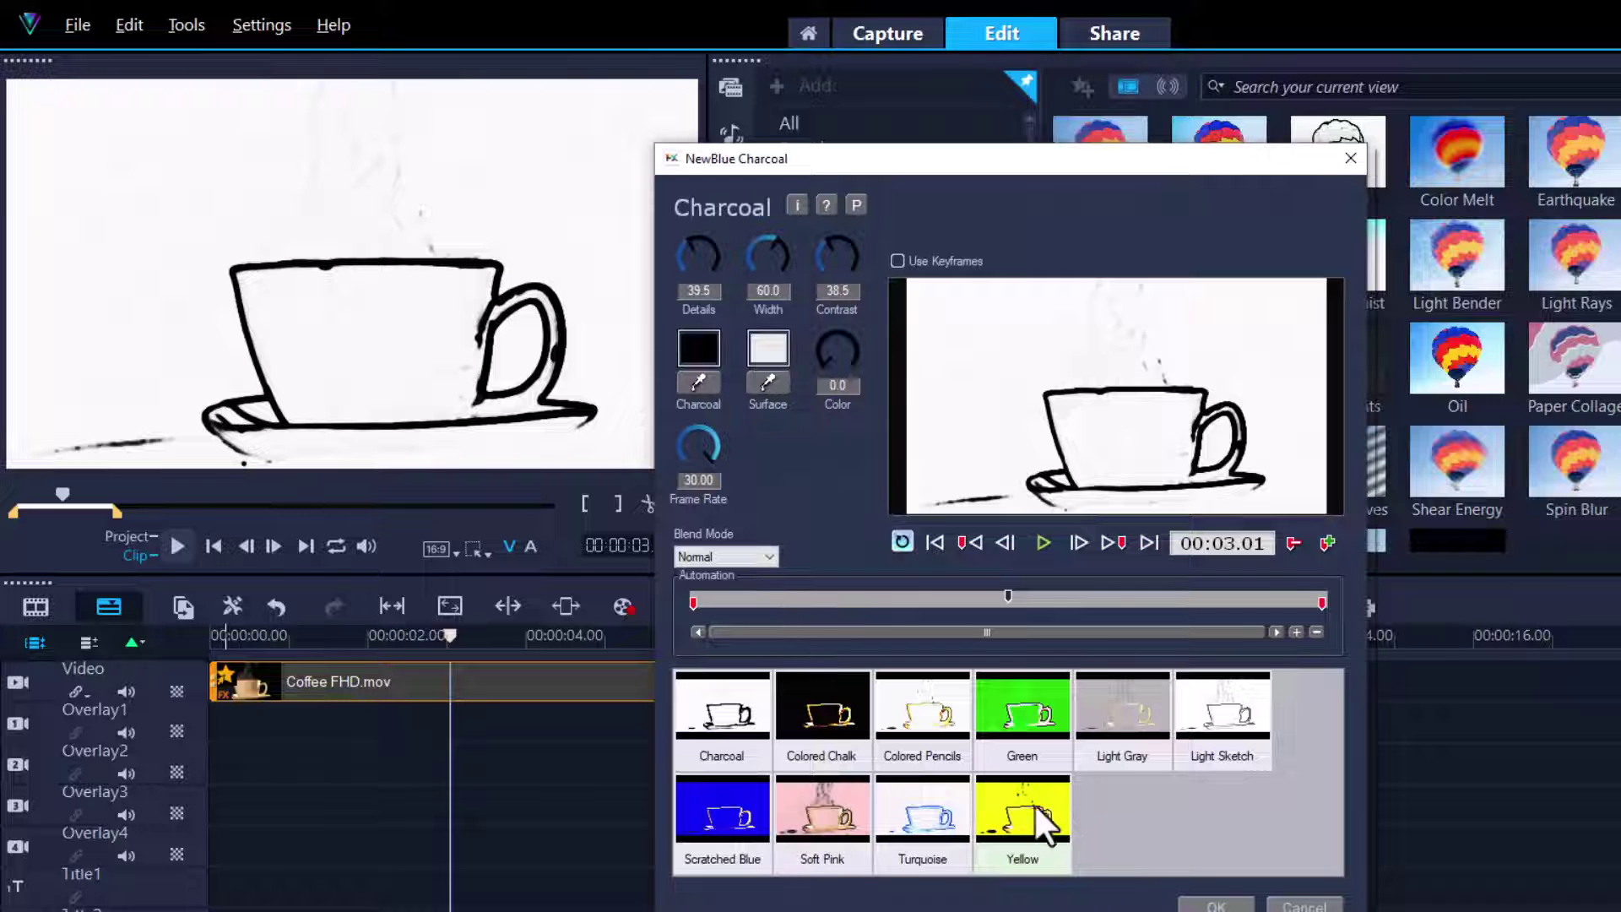
left_click(1022, 806)
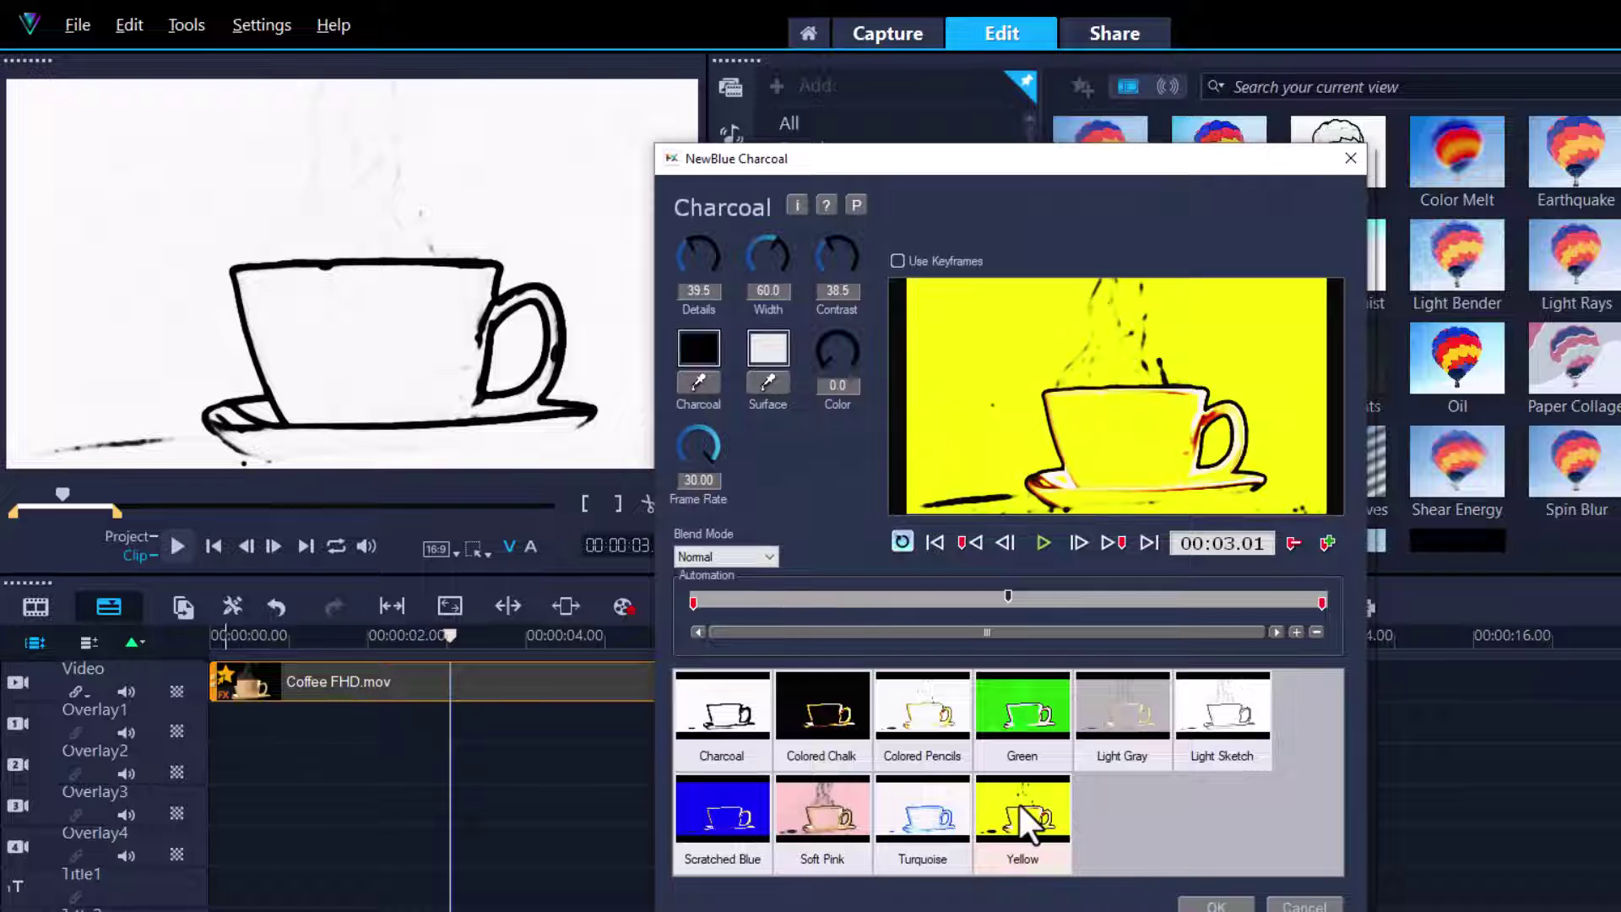
left_click(1216, 906)
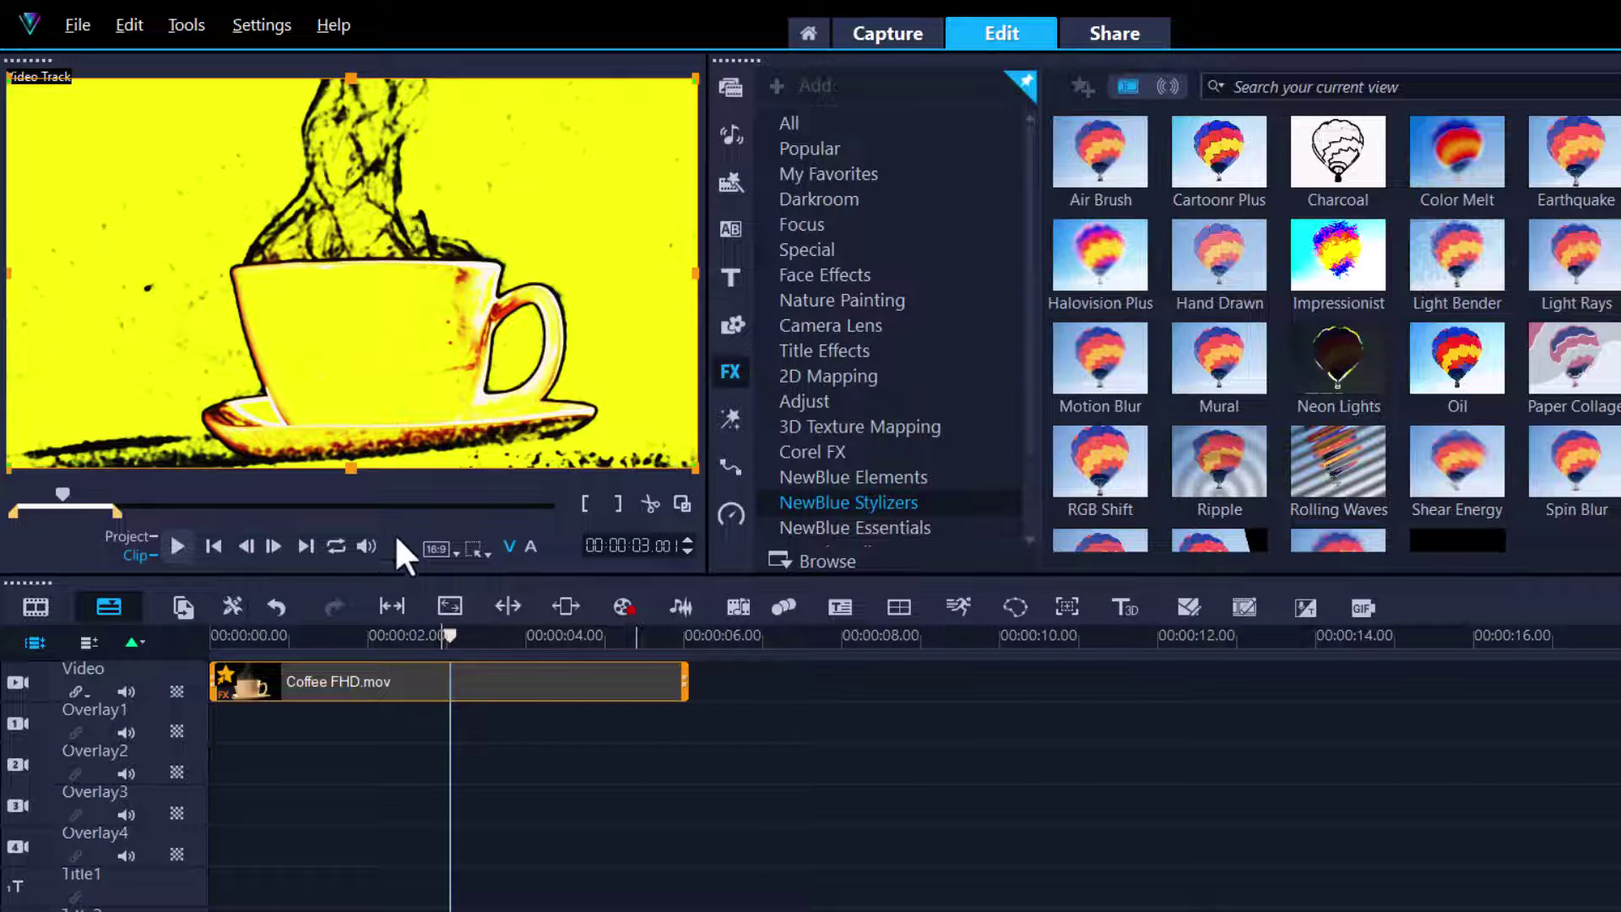
Play the project from the start to review the yellow charcoal sketch
left_click(375, 638)
left_click(245, 638)
key("space")
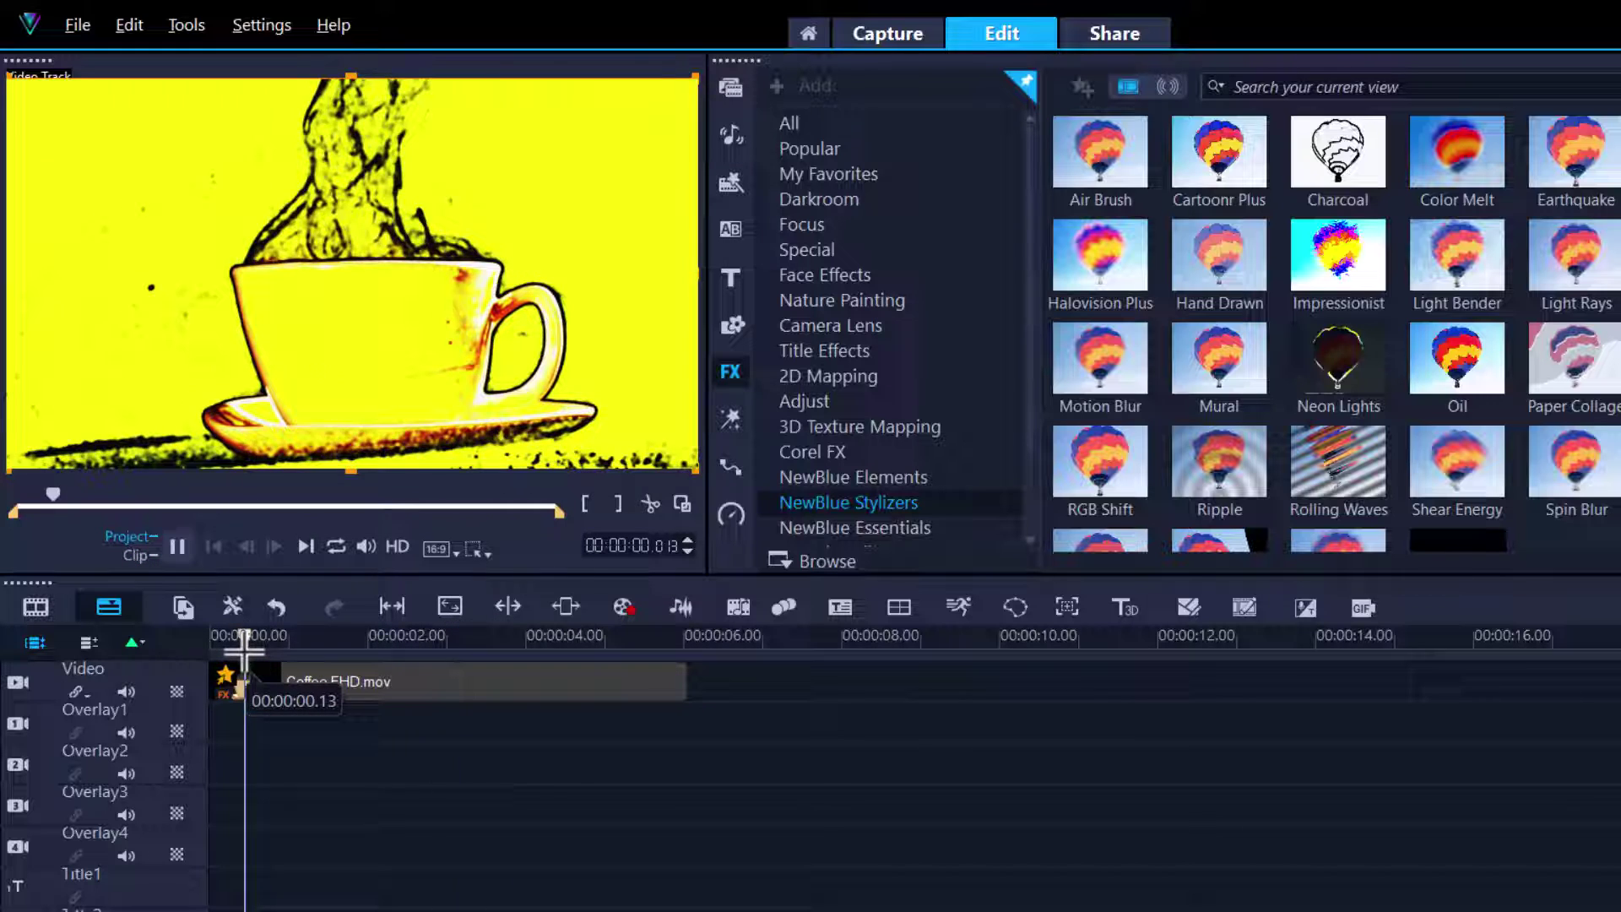
left_click(225, 676)
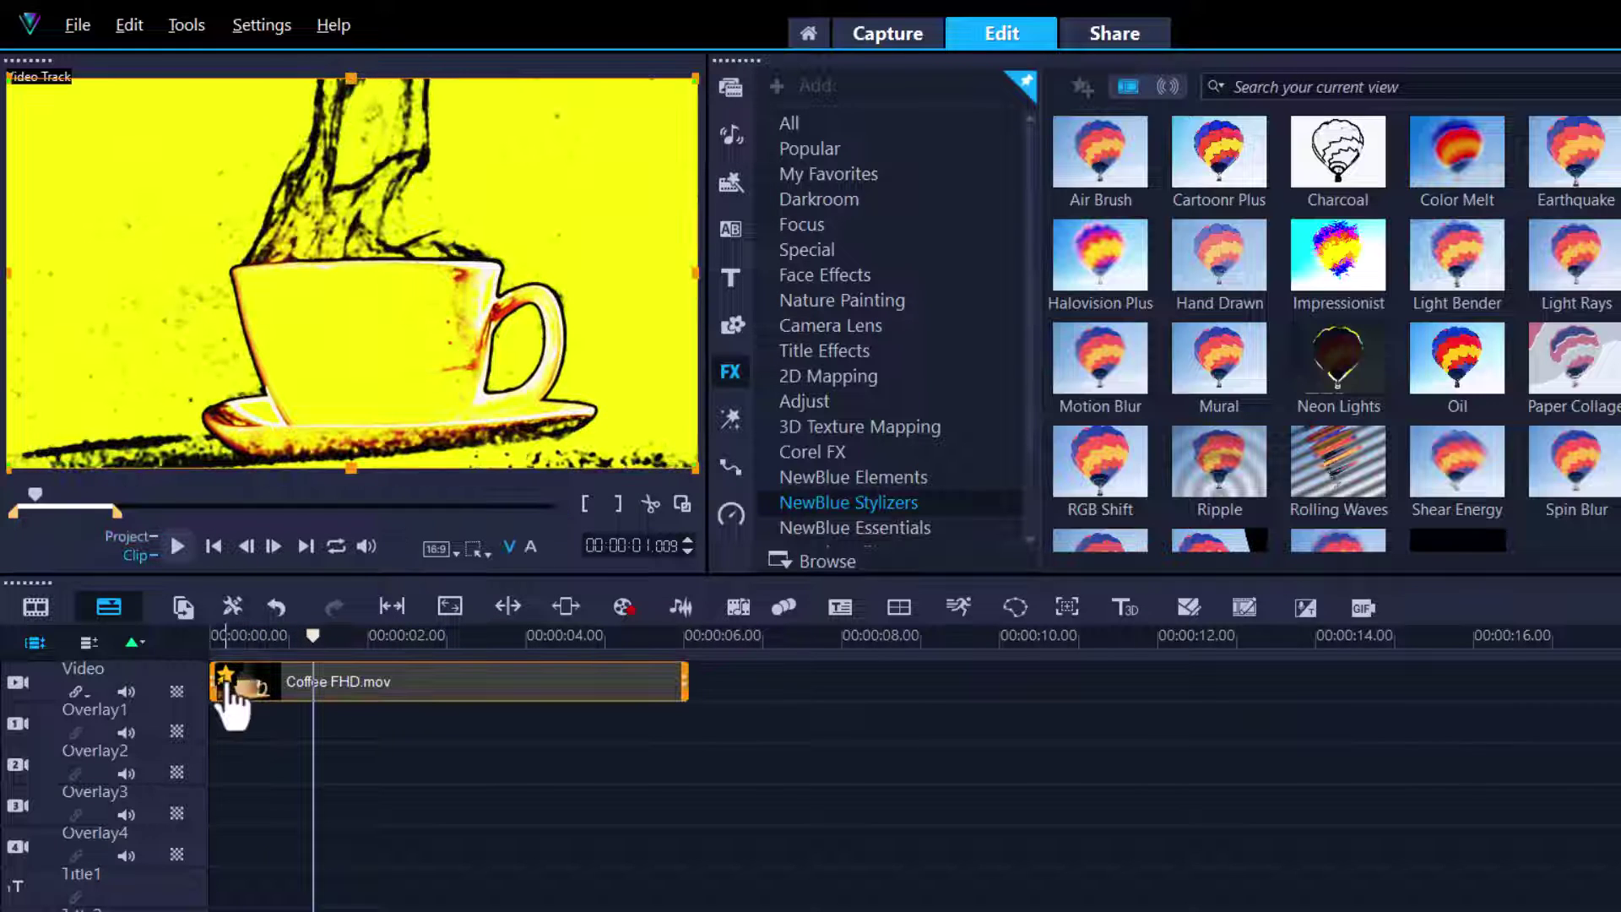
Delete the Charcoal filter from the coffee clip
right_click(226, 676)
mouse_move(252, 727)
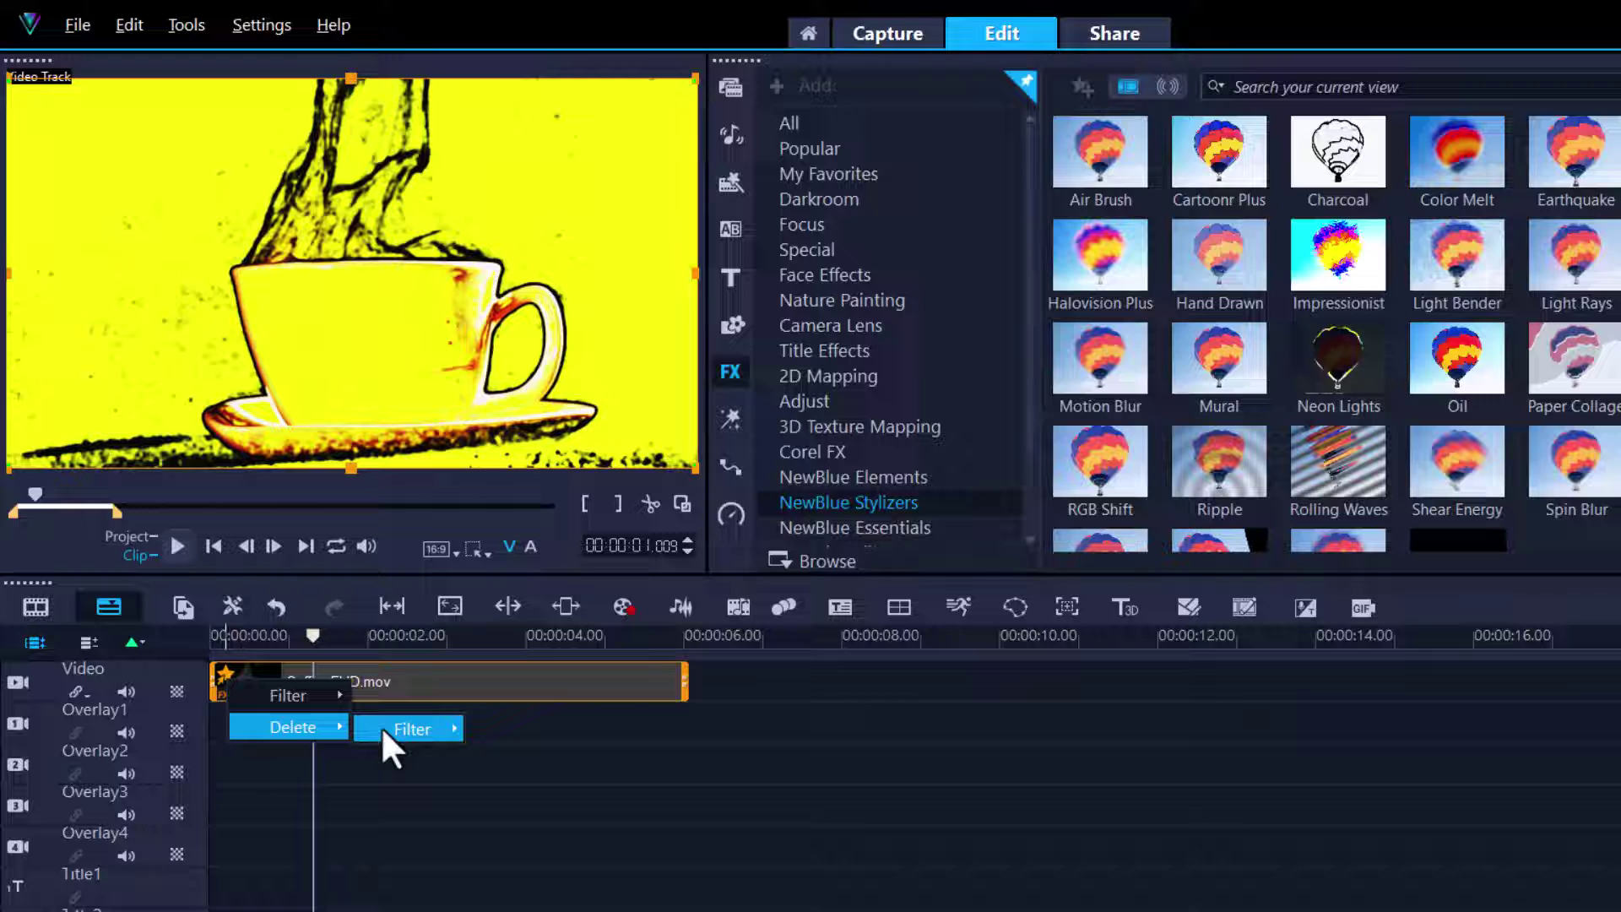
mouse_move(381, 726)
left_click(525, 732)
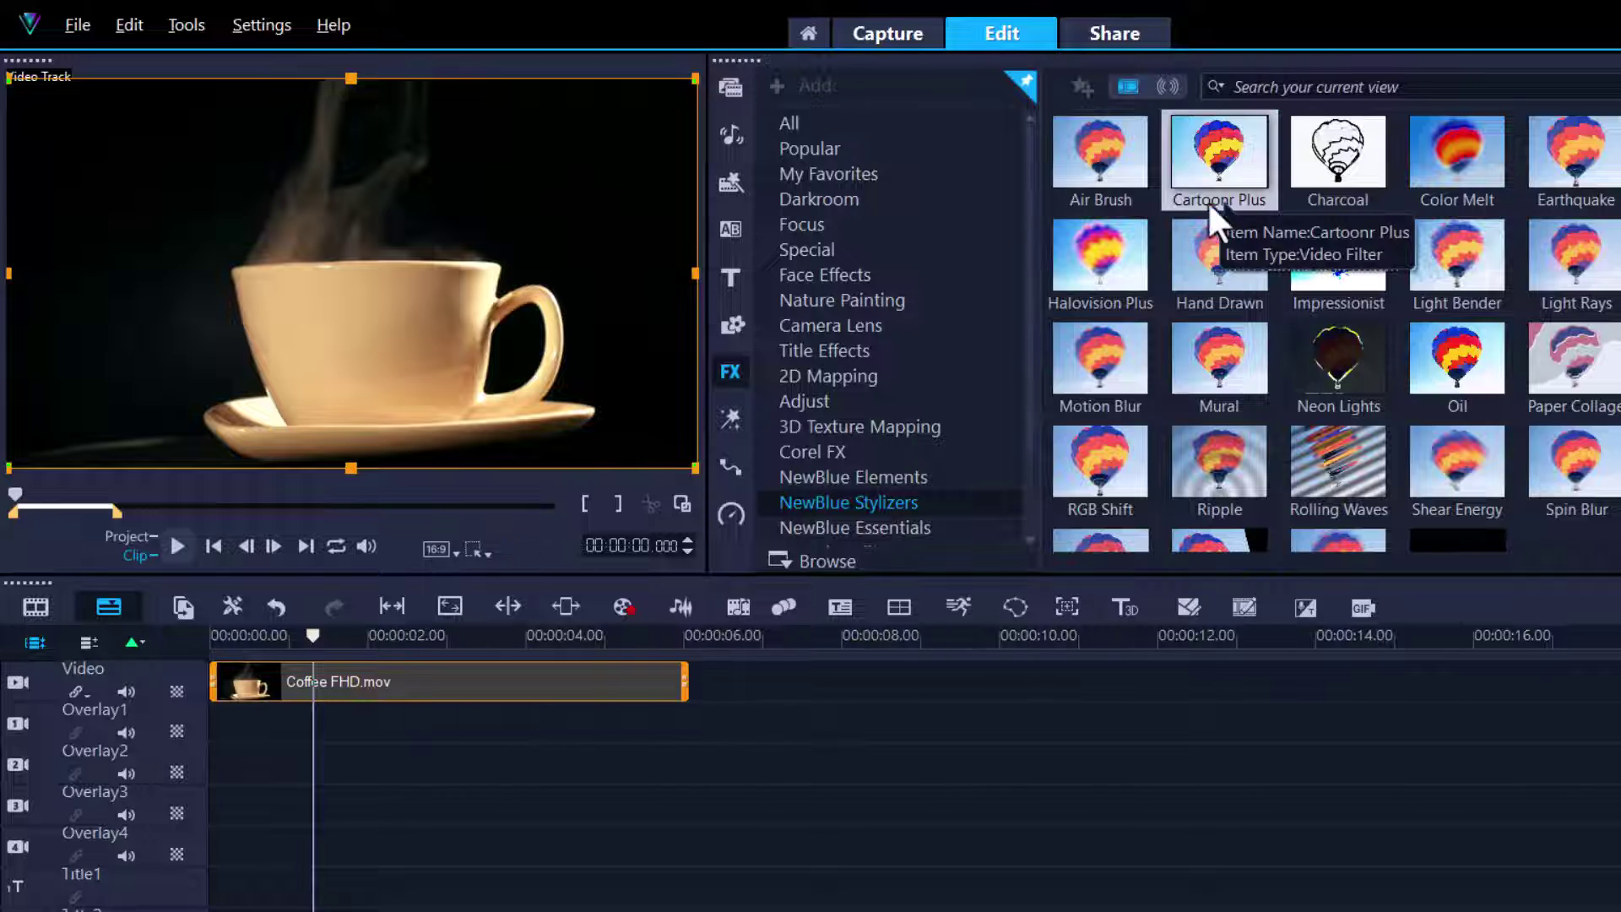
Apply Cartoonr Plus to the coffee clip and choose a black-and-white cartoon preset
left_click_drag(1207, 200, 535, 687)
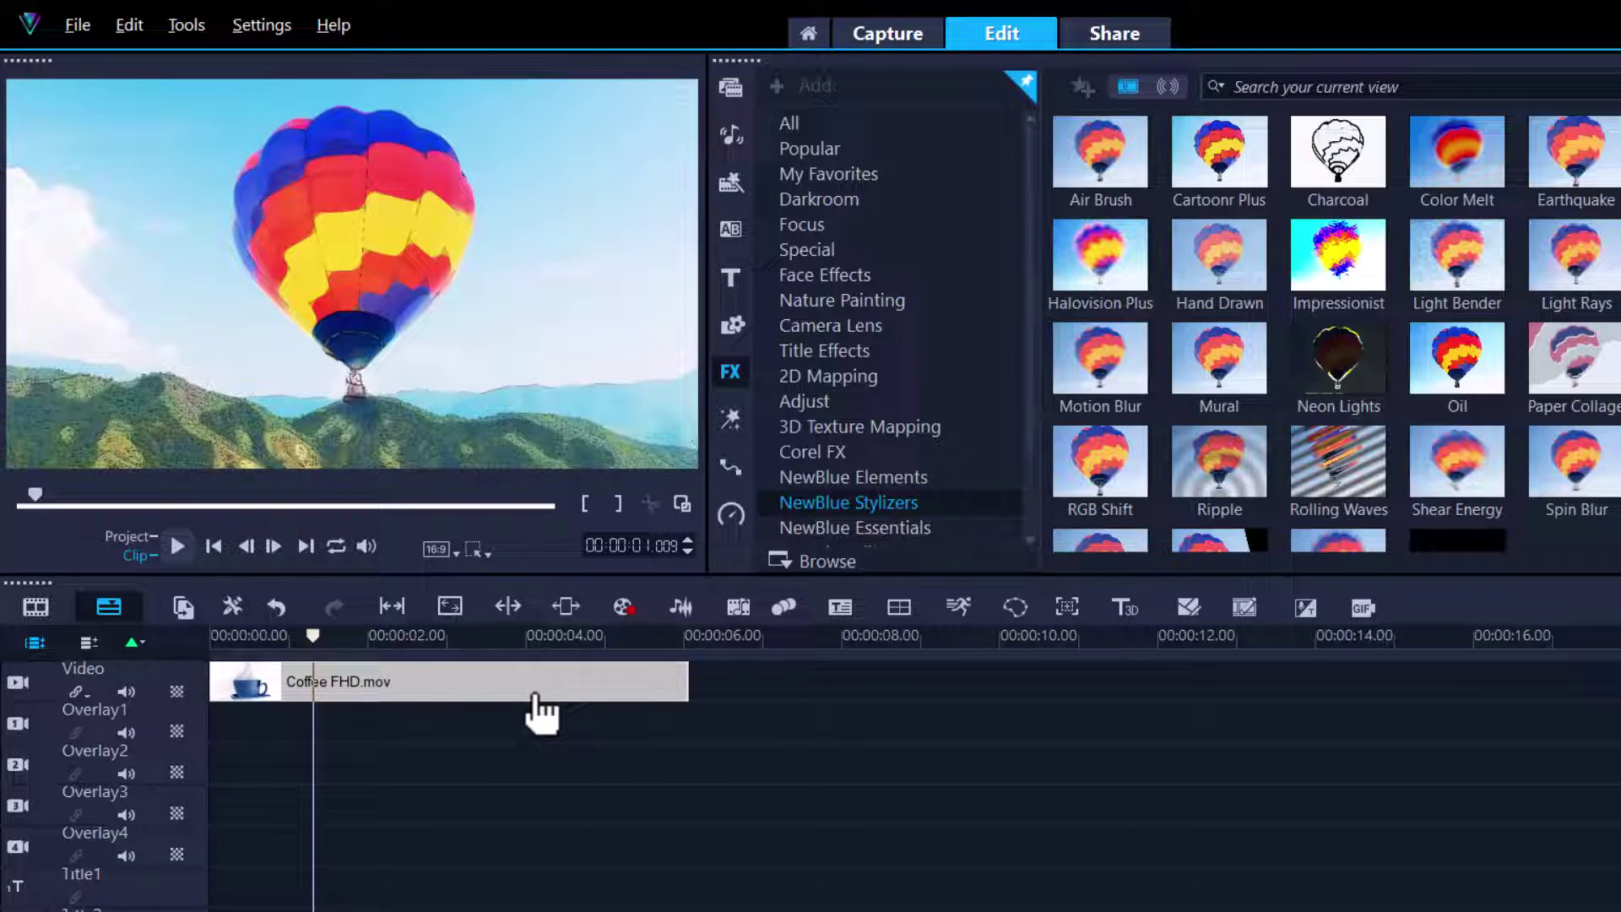
left_click(531, 689)
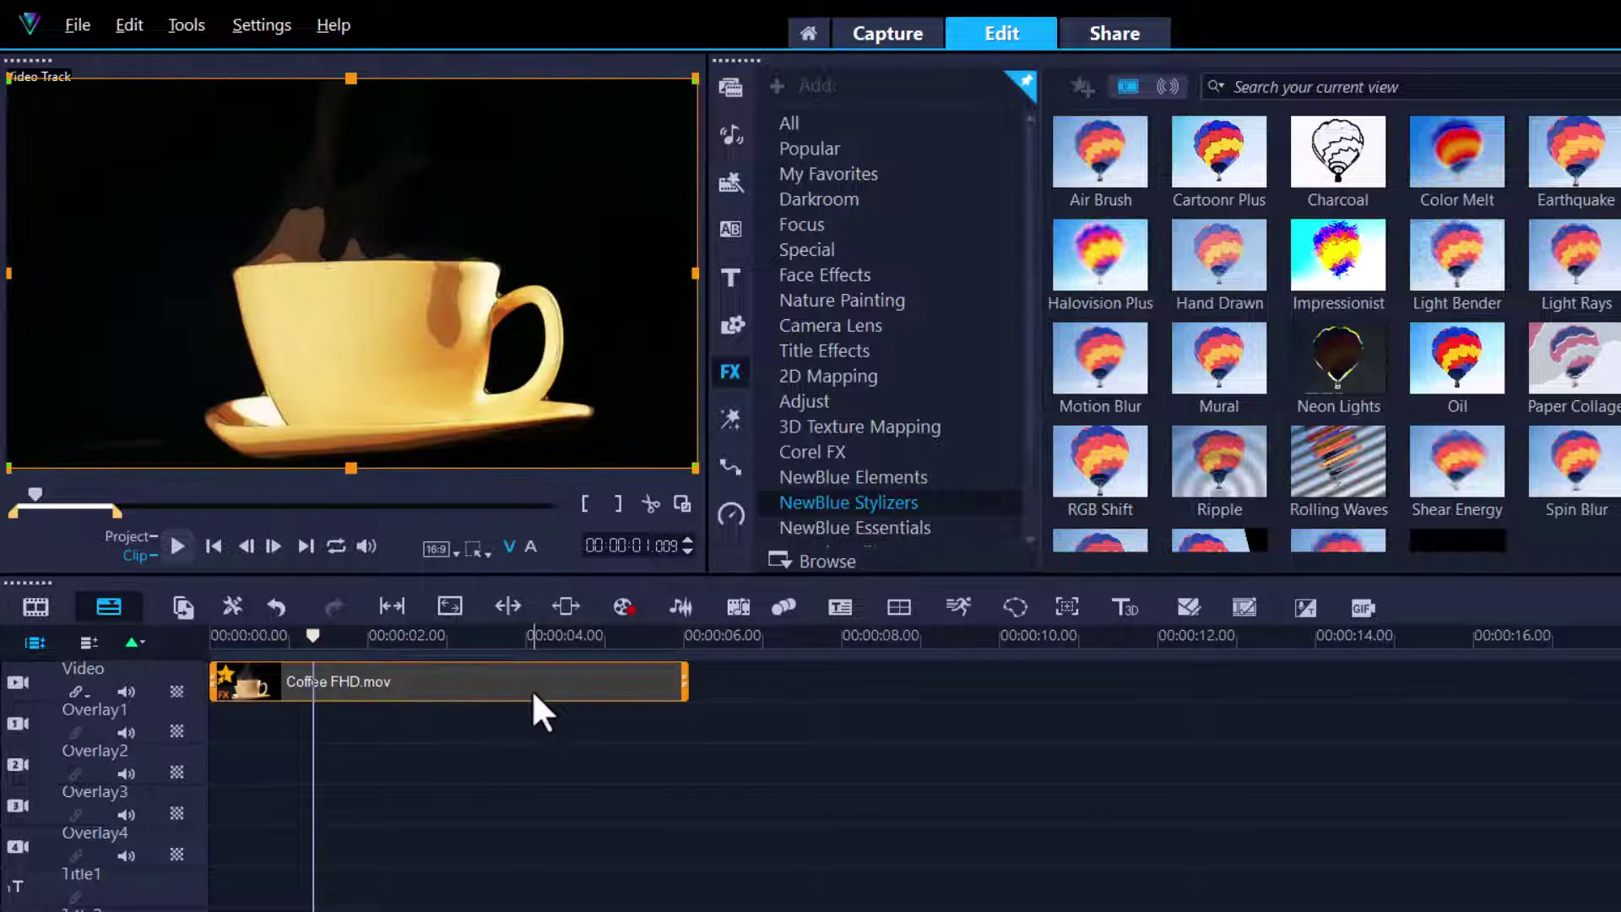
right_click(233, 676)
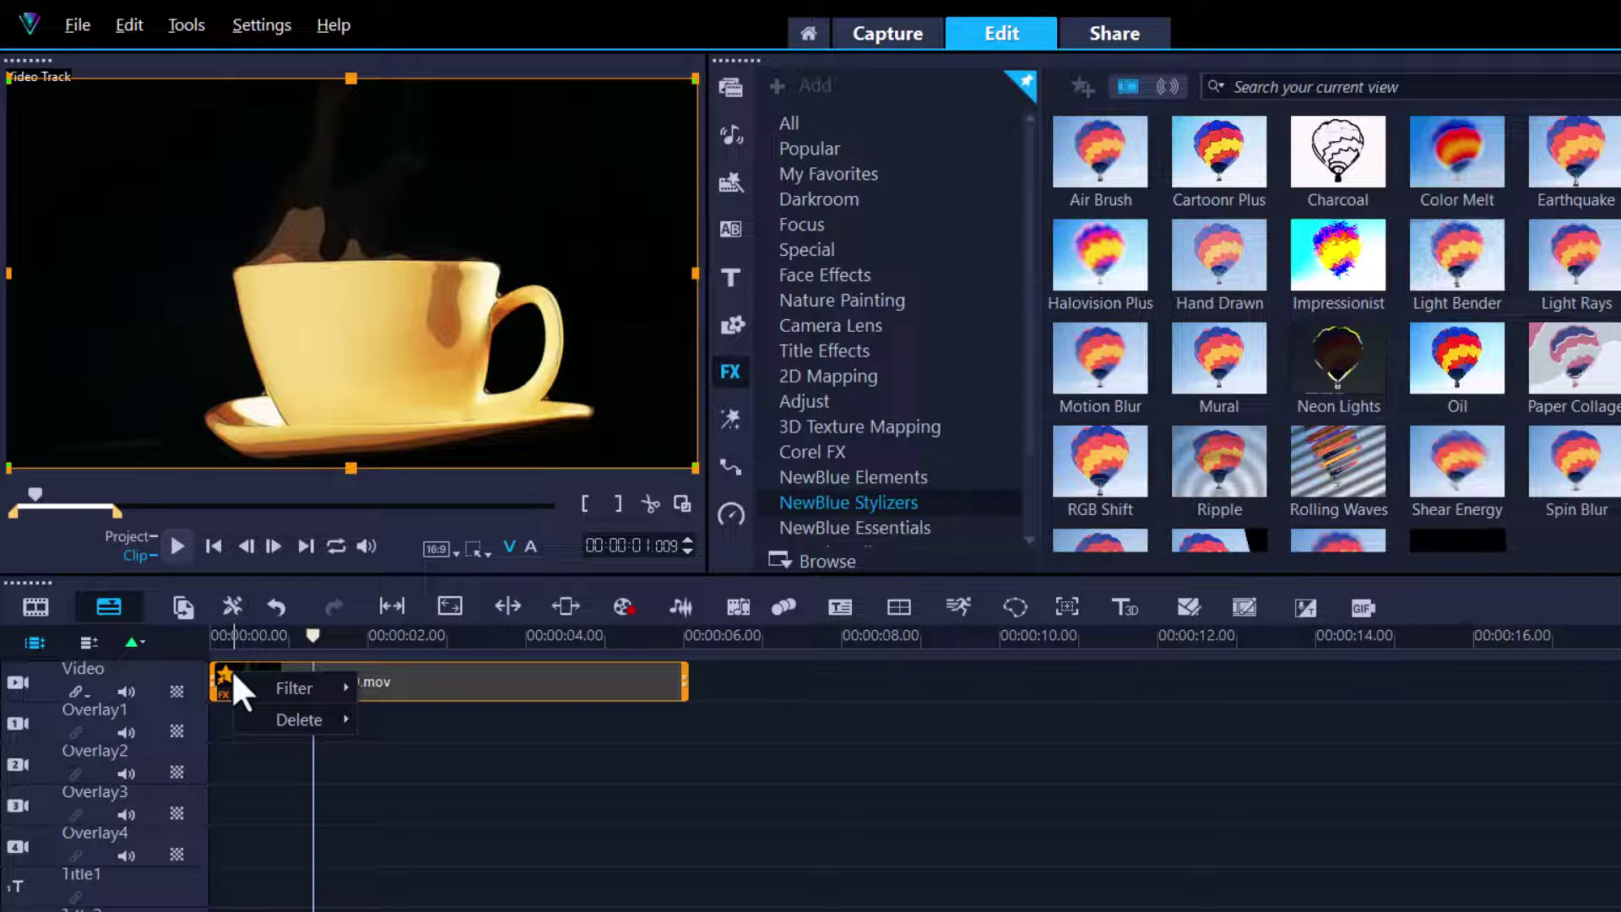
left_click(417, 680)
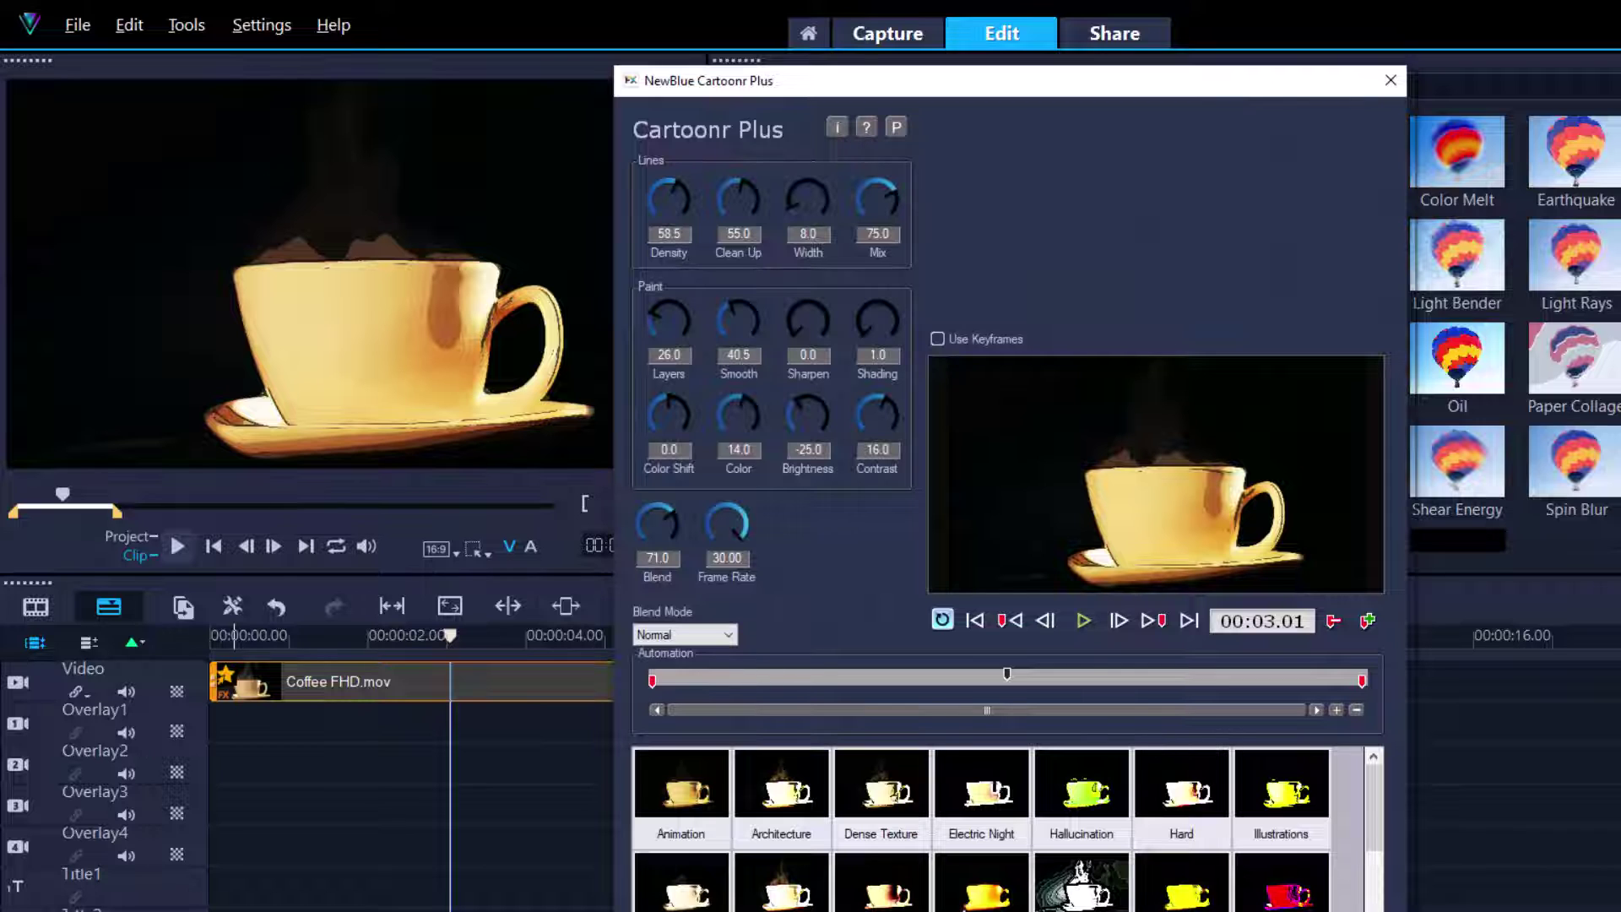
left_click(1038, 902)
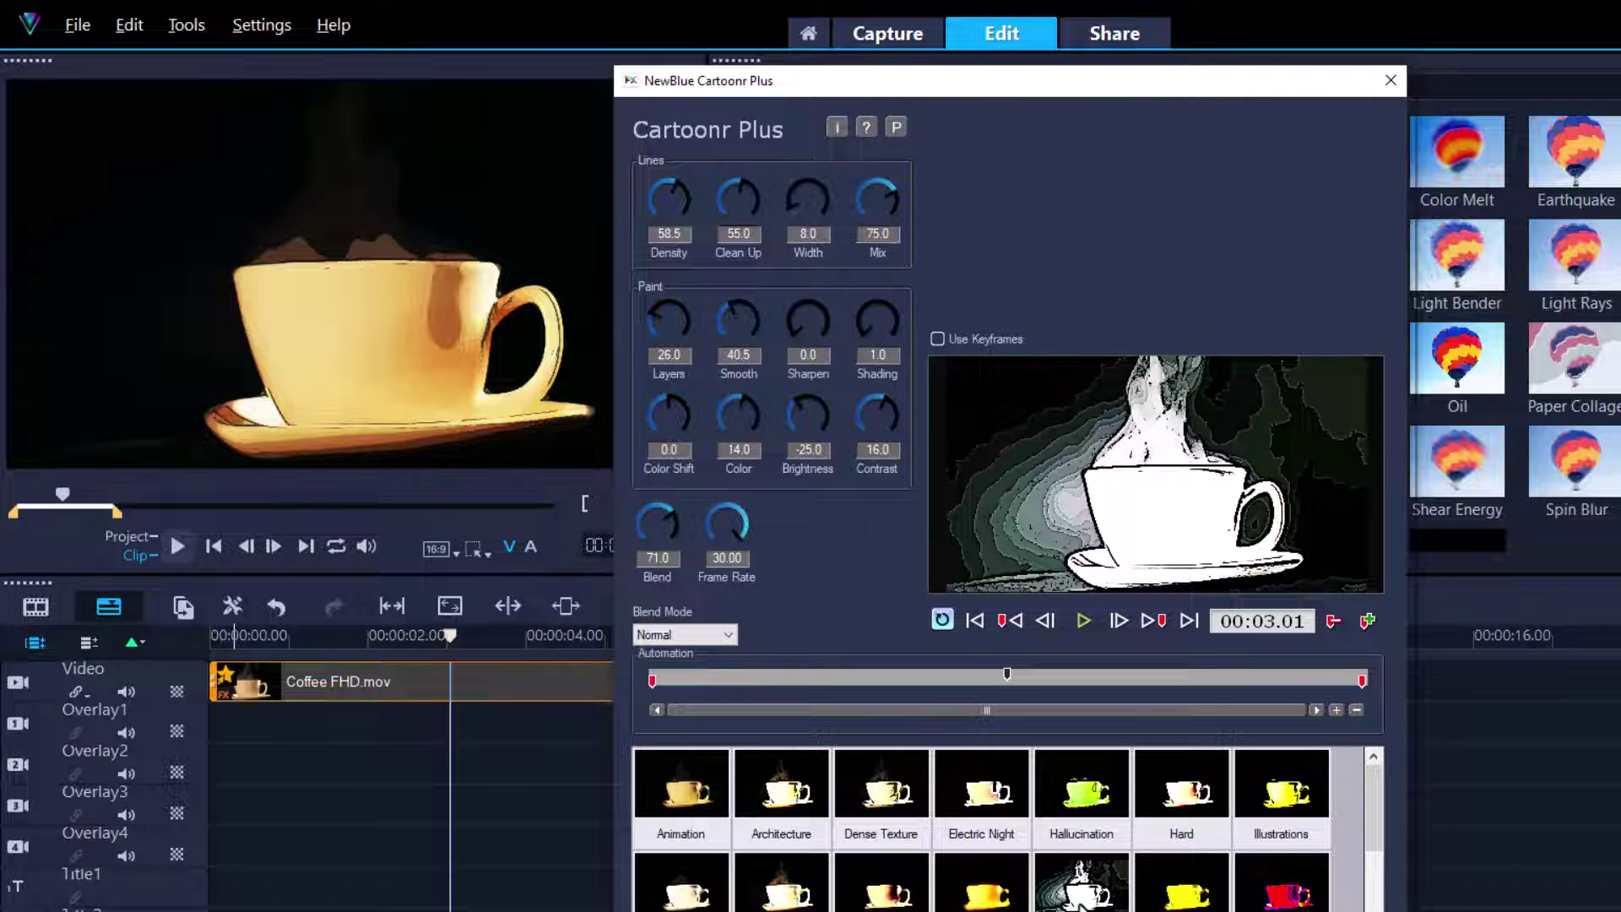
key("Return")
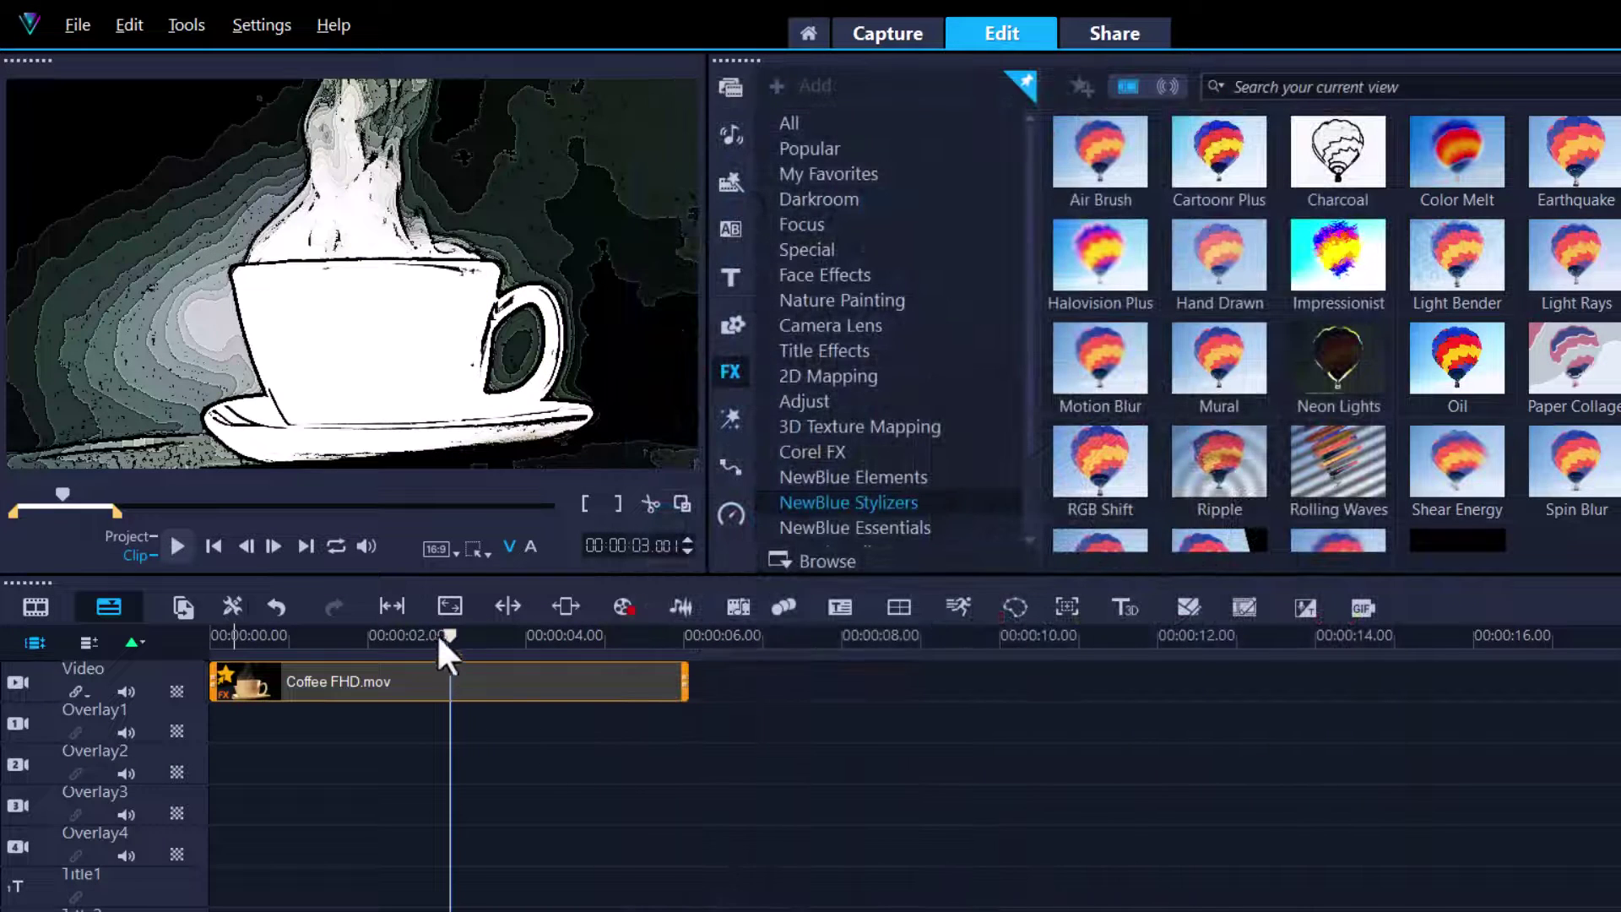
left_click(452, 635)
left_click(225, 641)
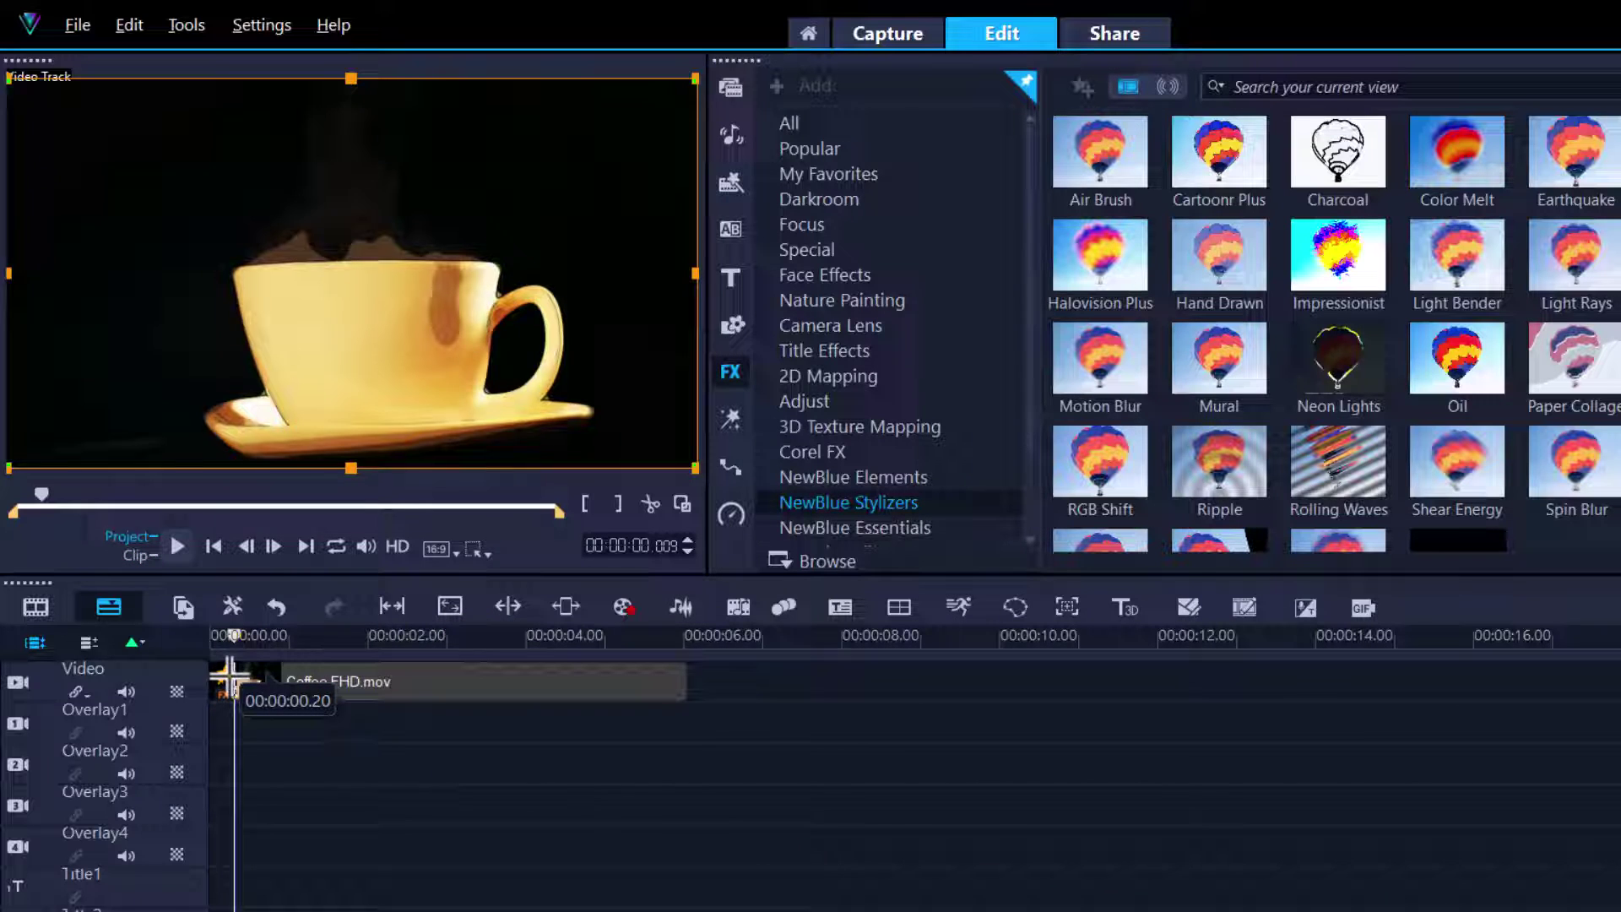
key("space")
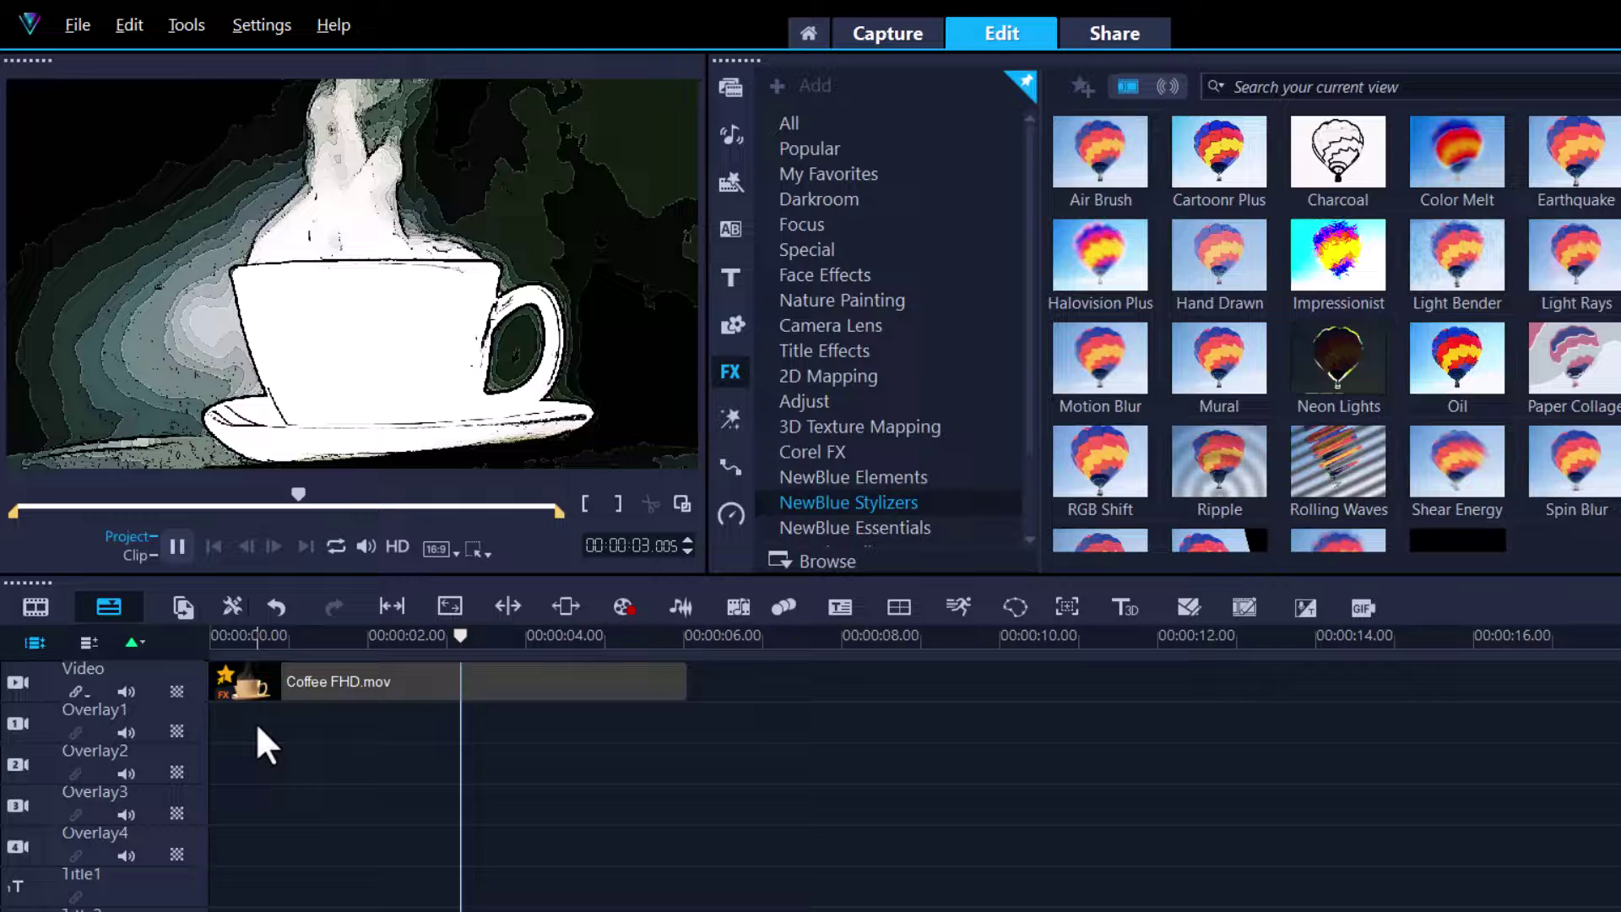
key("space")
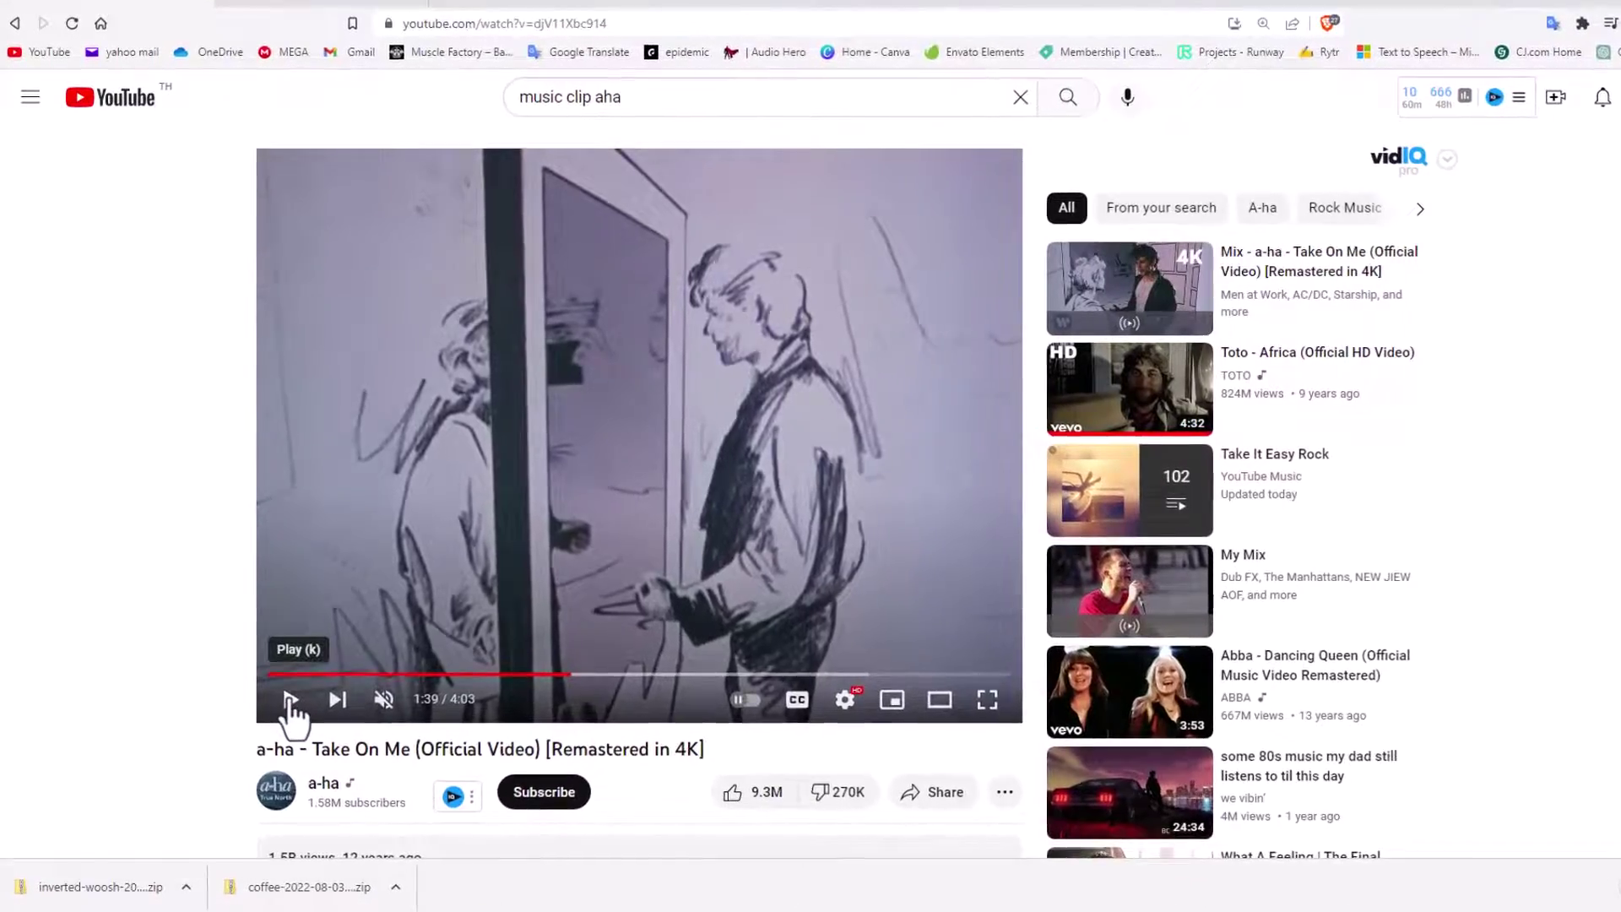
Play the a-ha Take On Me video and pause it around 1:45 on a sketch frame
left_click(284, 688)
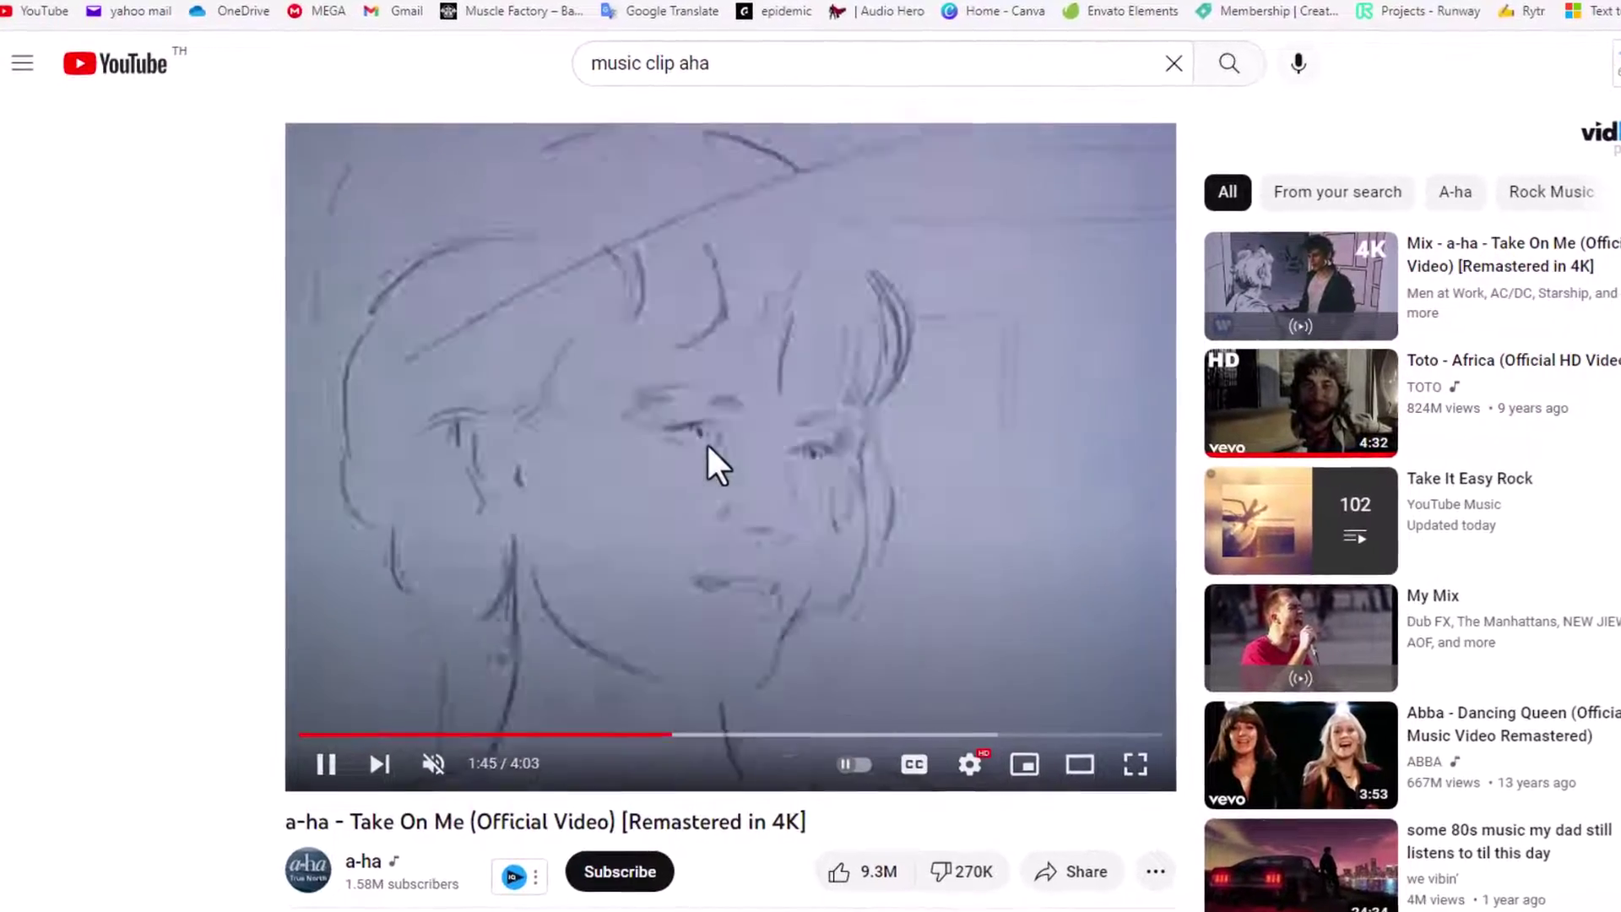
key("space")
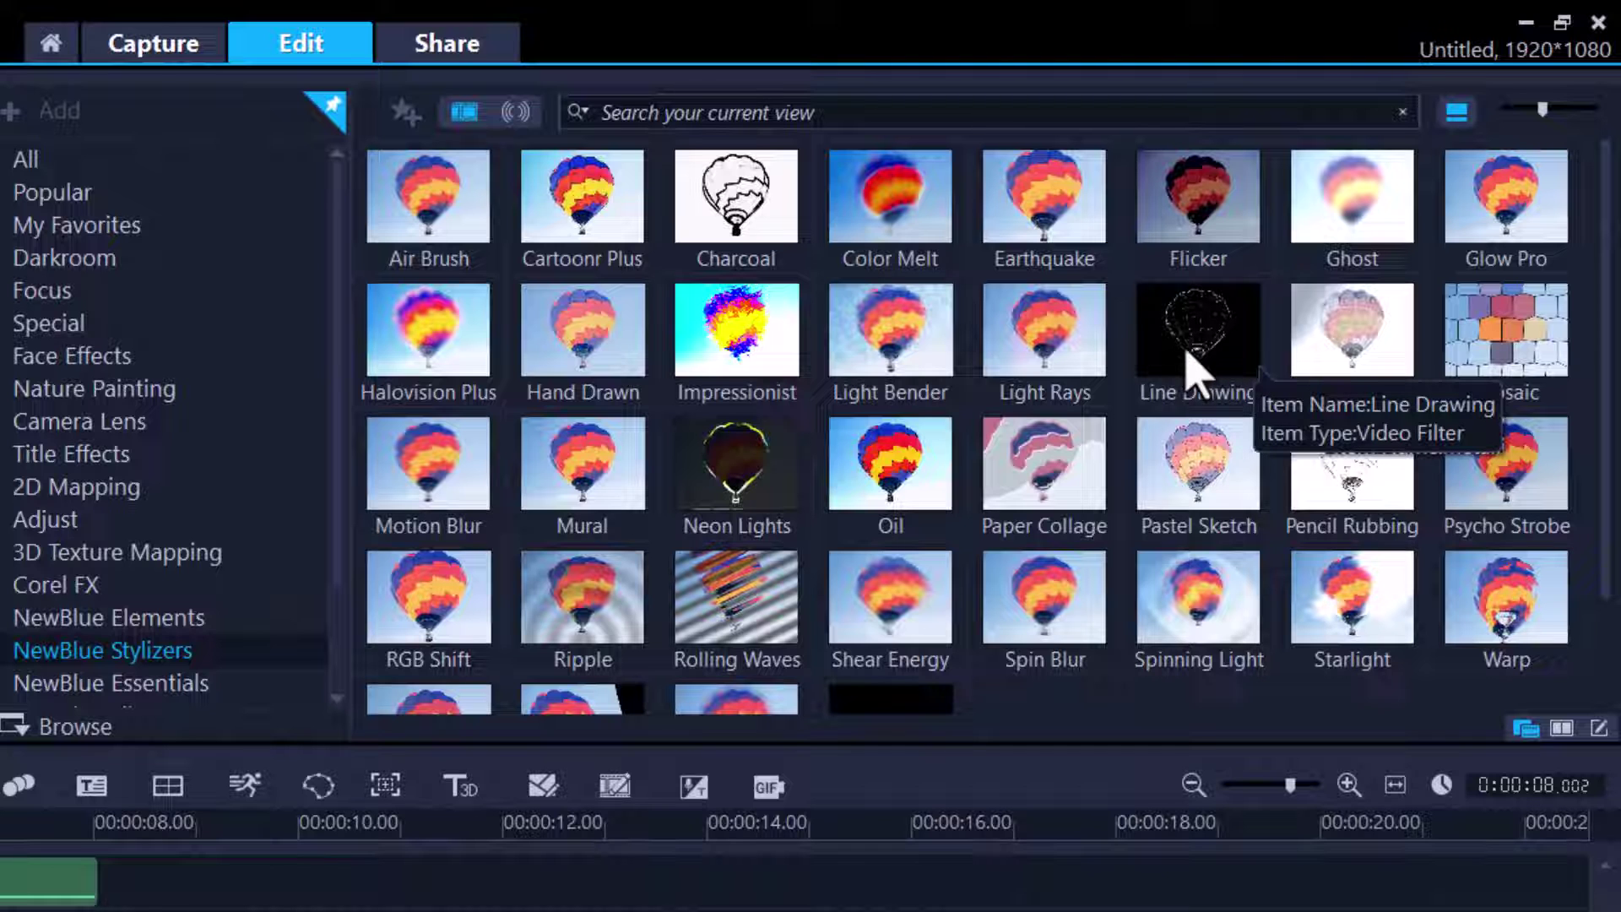
Apply the NewBlue Line Drawing filter to DSC_6566.MOV and open its settings
left_click_drag(1187, 372, 51, 883)
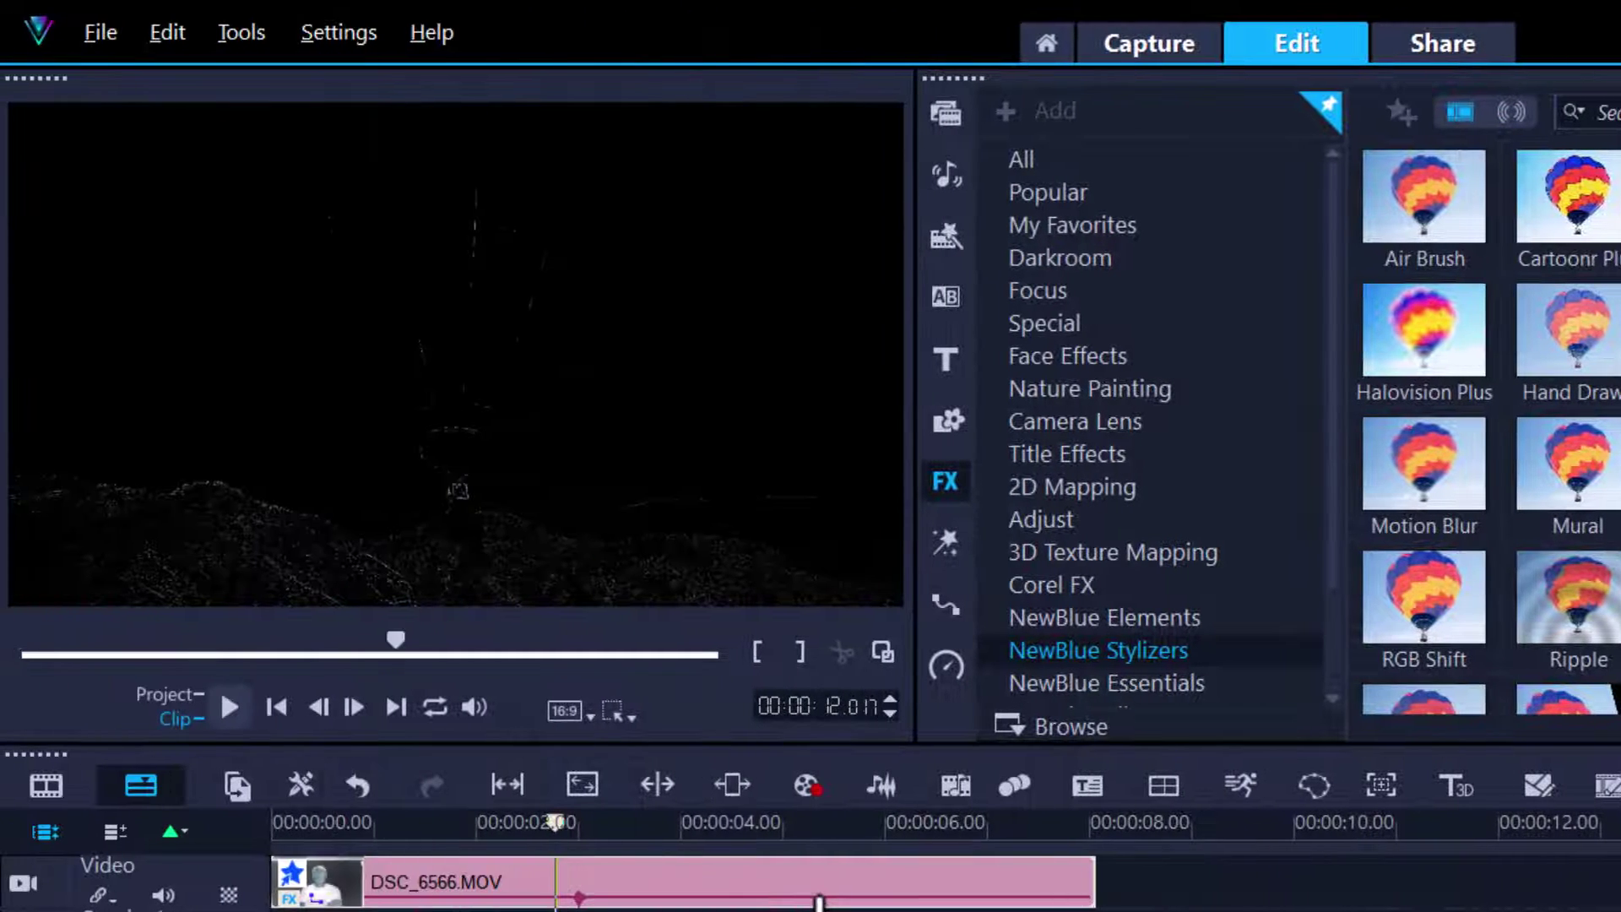
left_click_drag(819, 900, 819, 899)
right_click(306, 887)
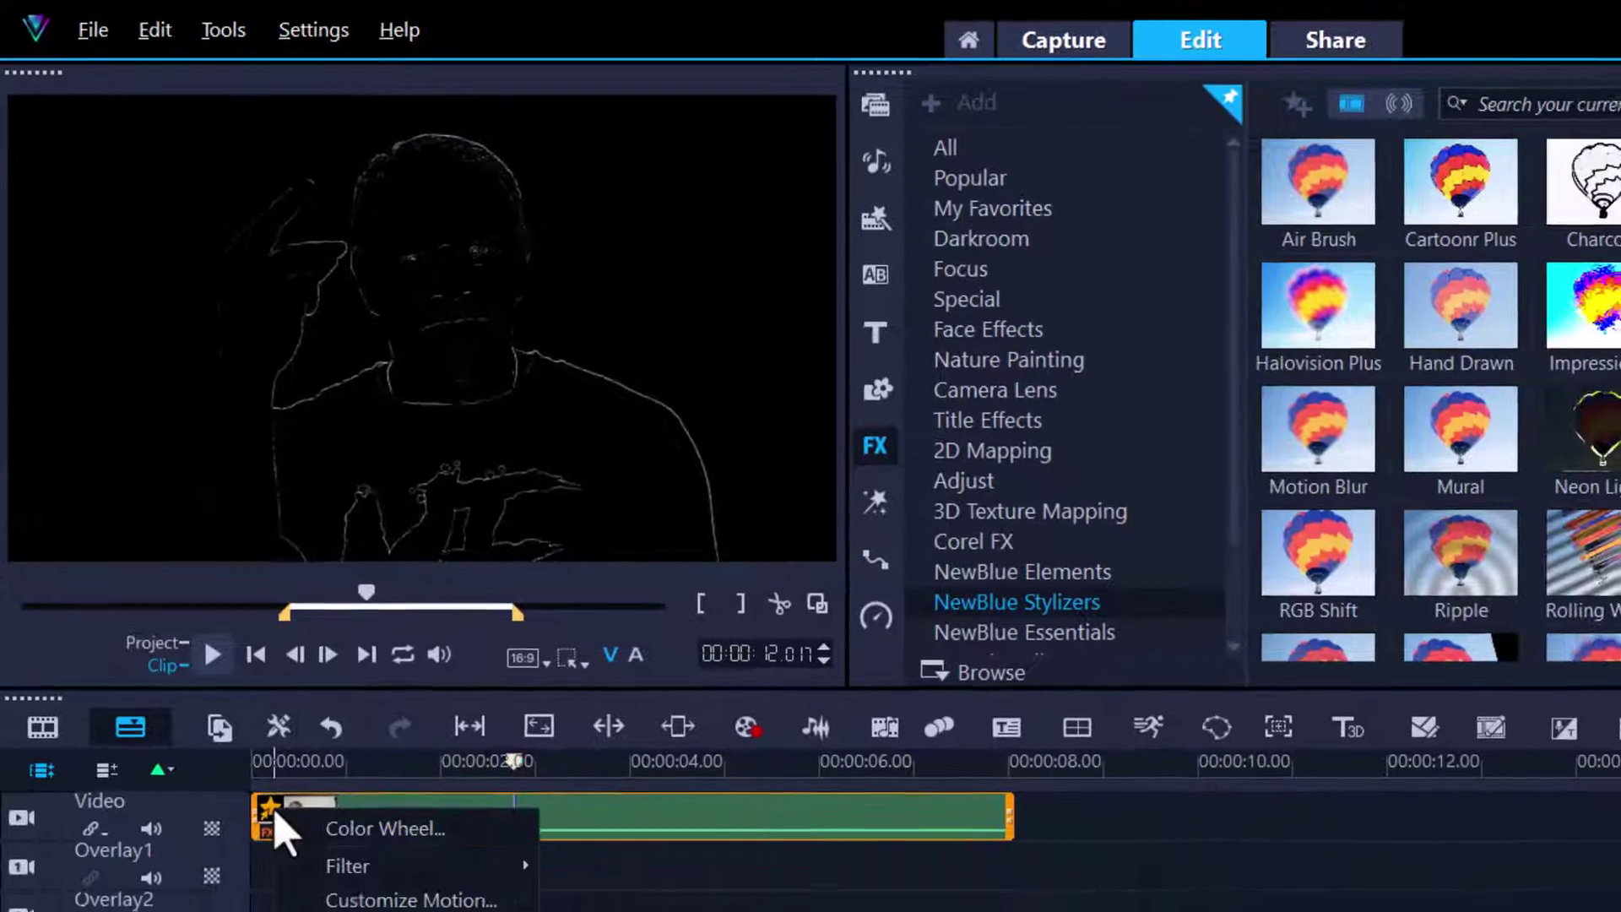
mouse_move(355, 911)
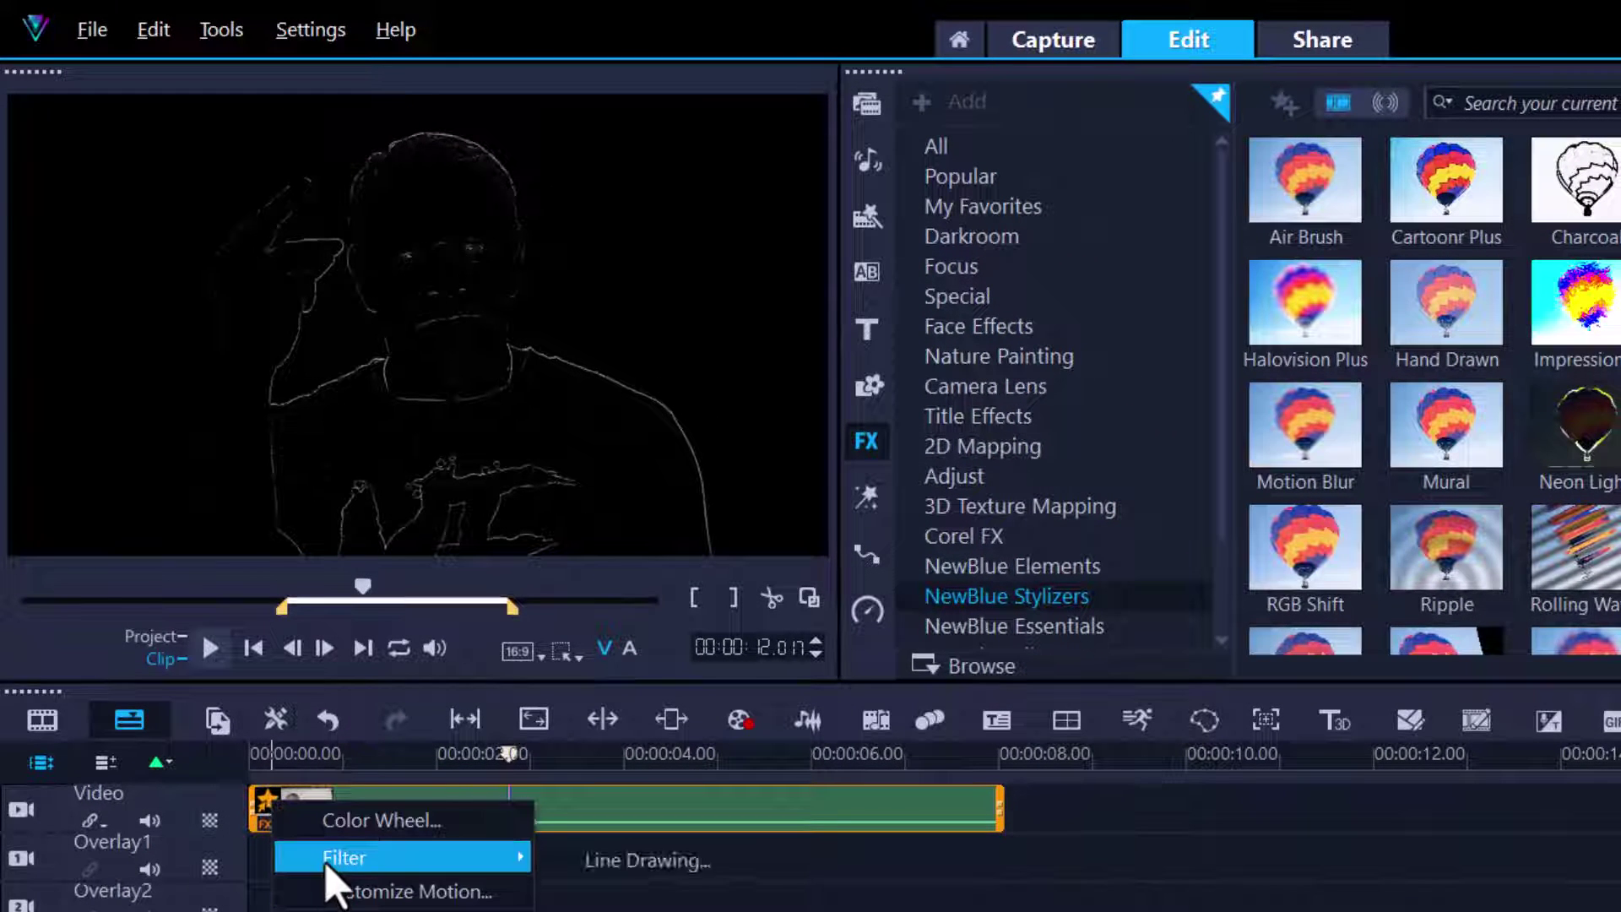
left_click(684, 867)
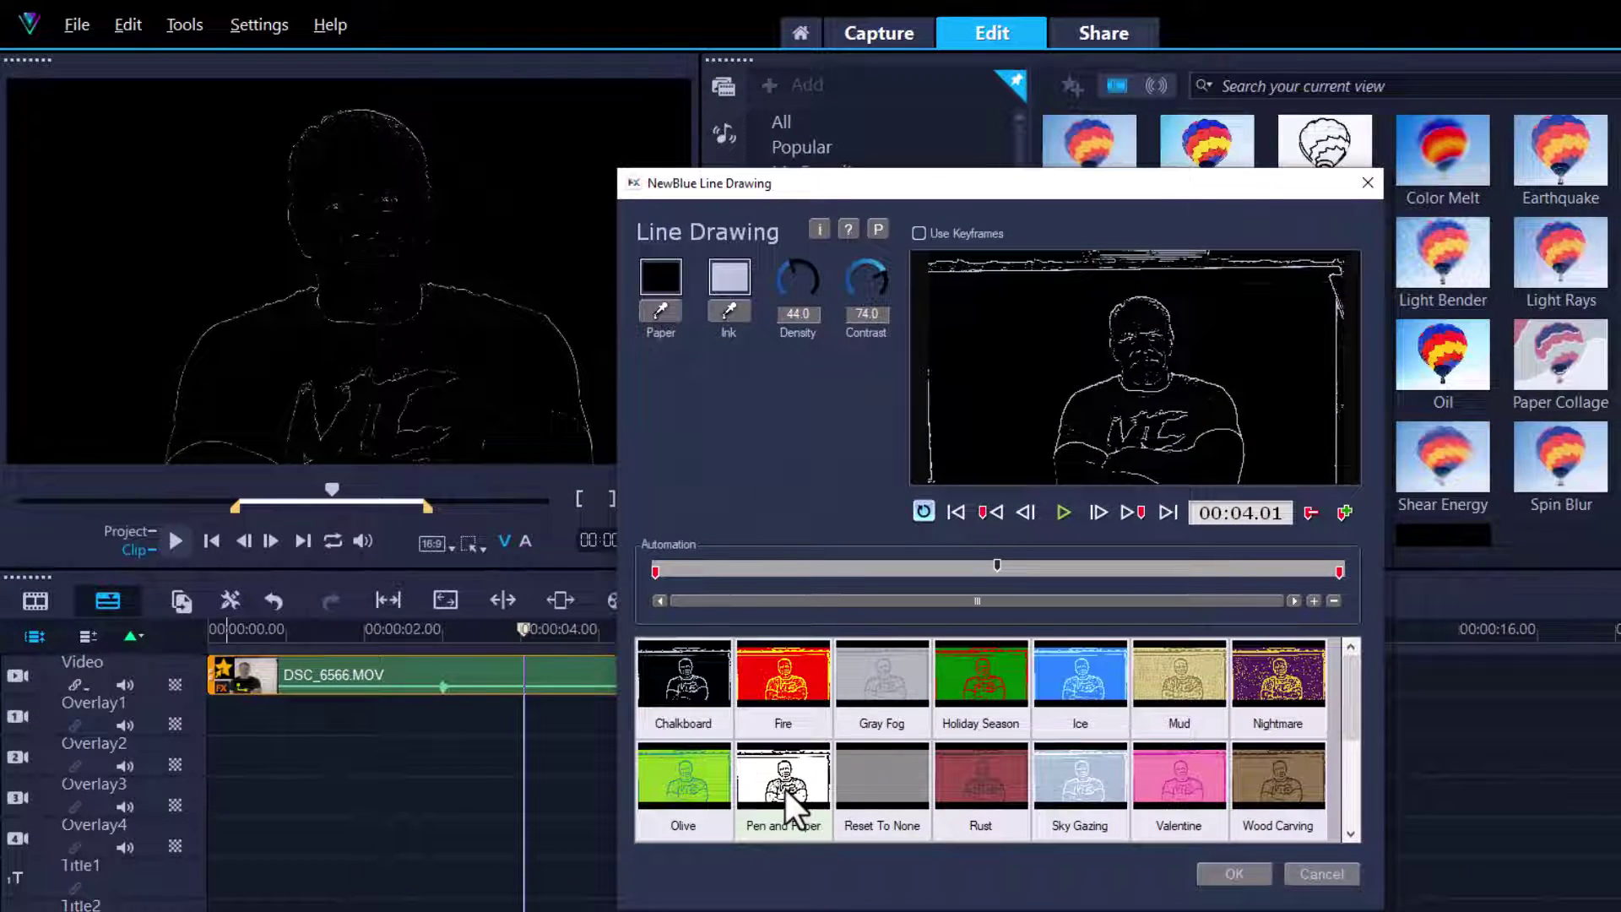
Try the Pen and Paper look, lower the contrast, then close the Line Drawing settings
left_click(785, 788)
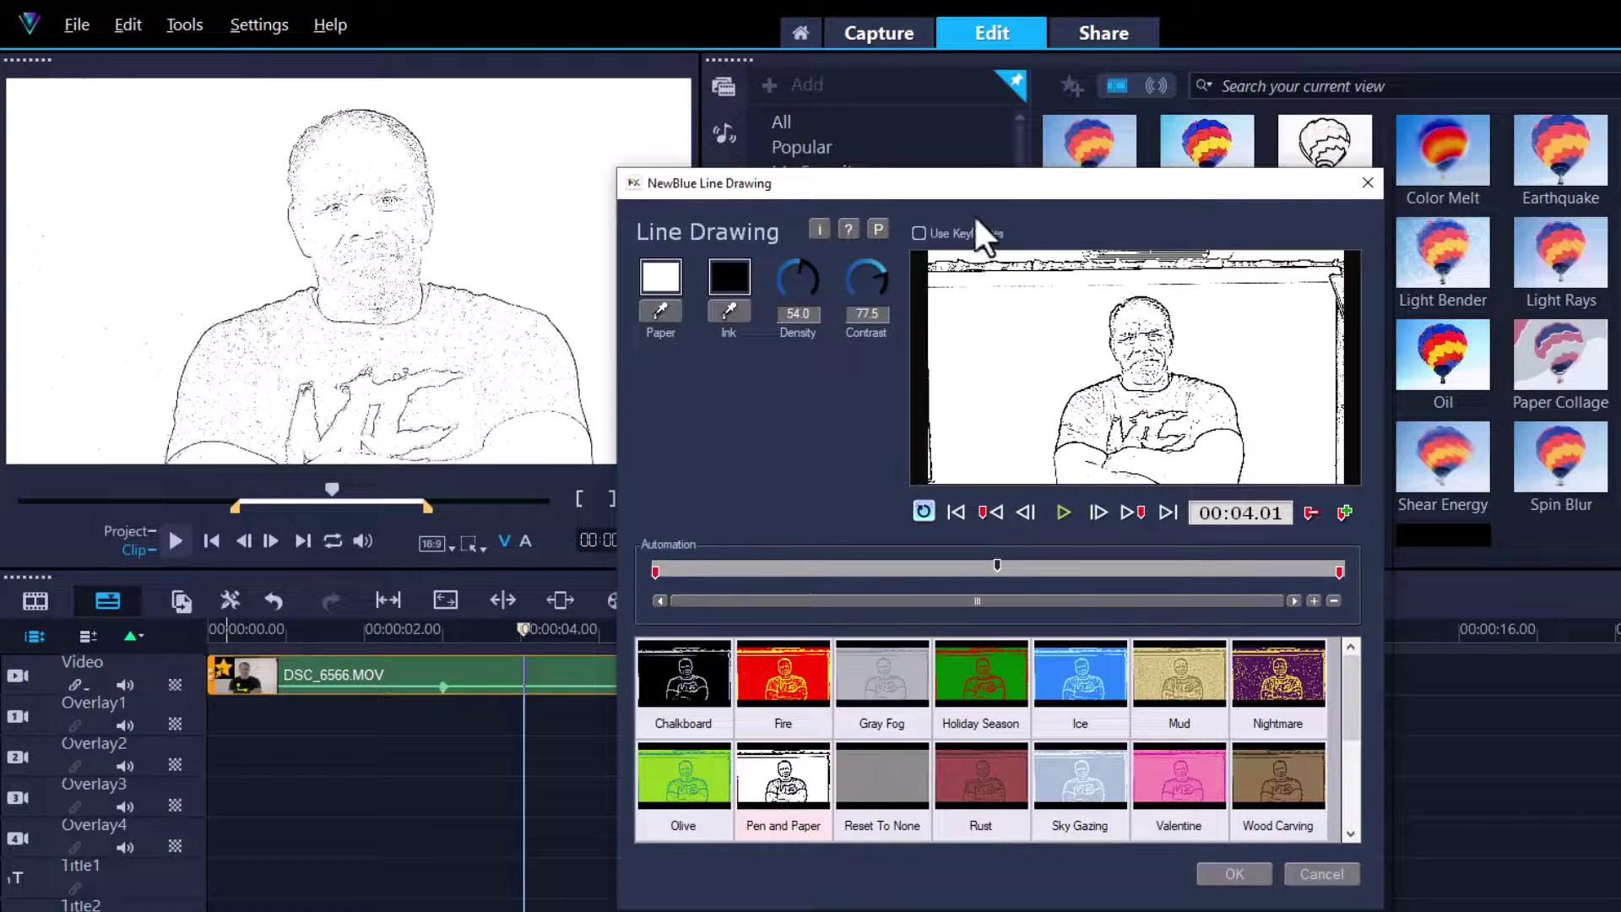
left_click_drag(1018, 184, 1286, 172)
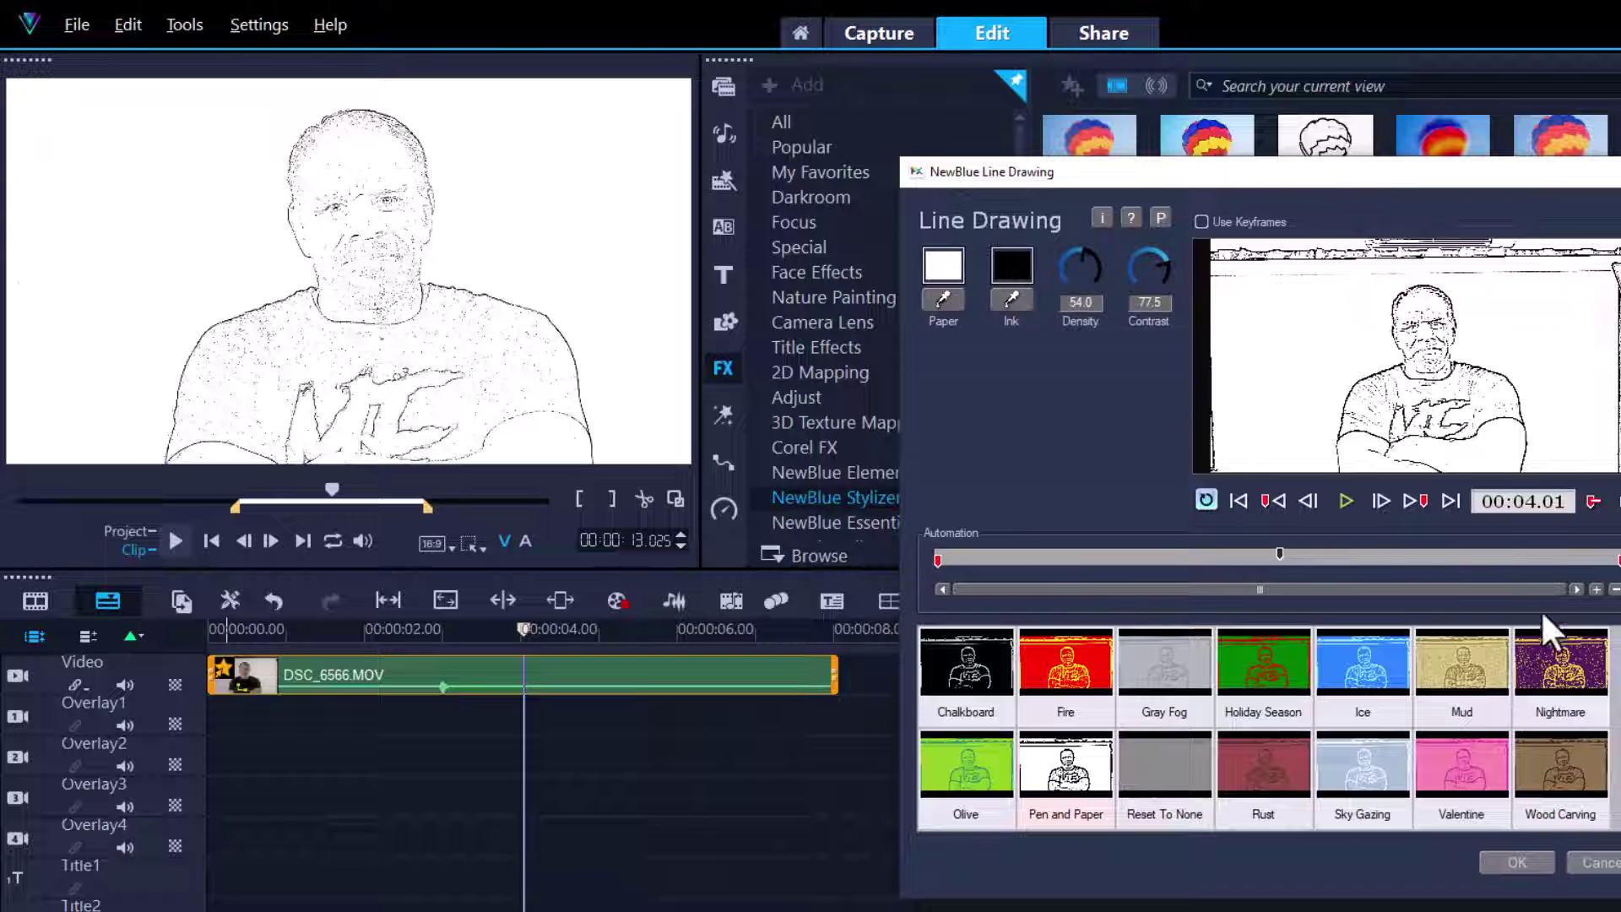
scroll(1553, 633, "down", 1)
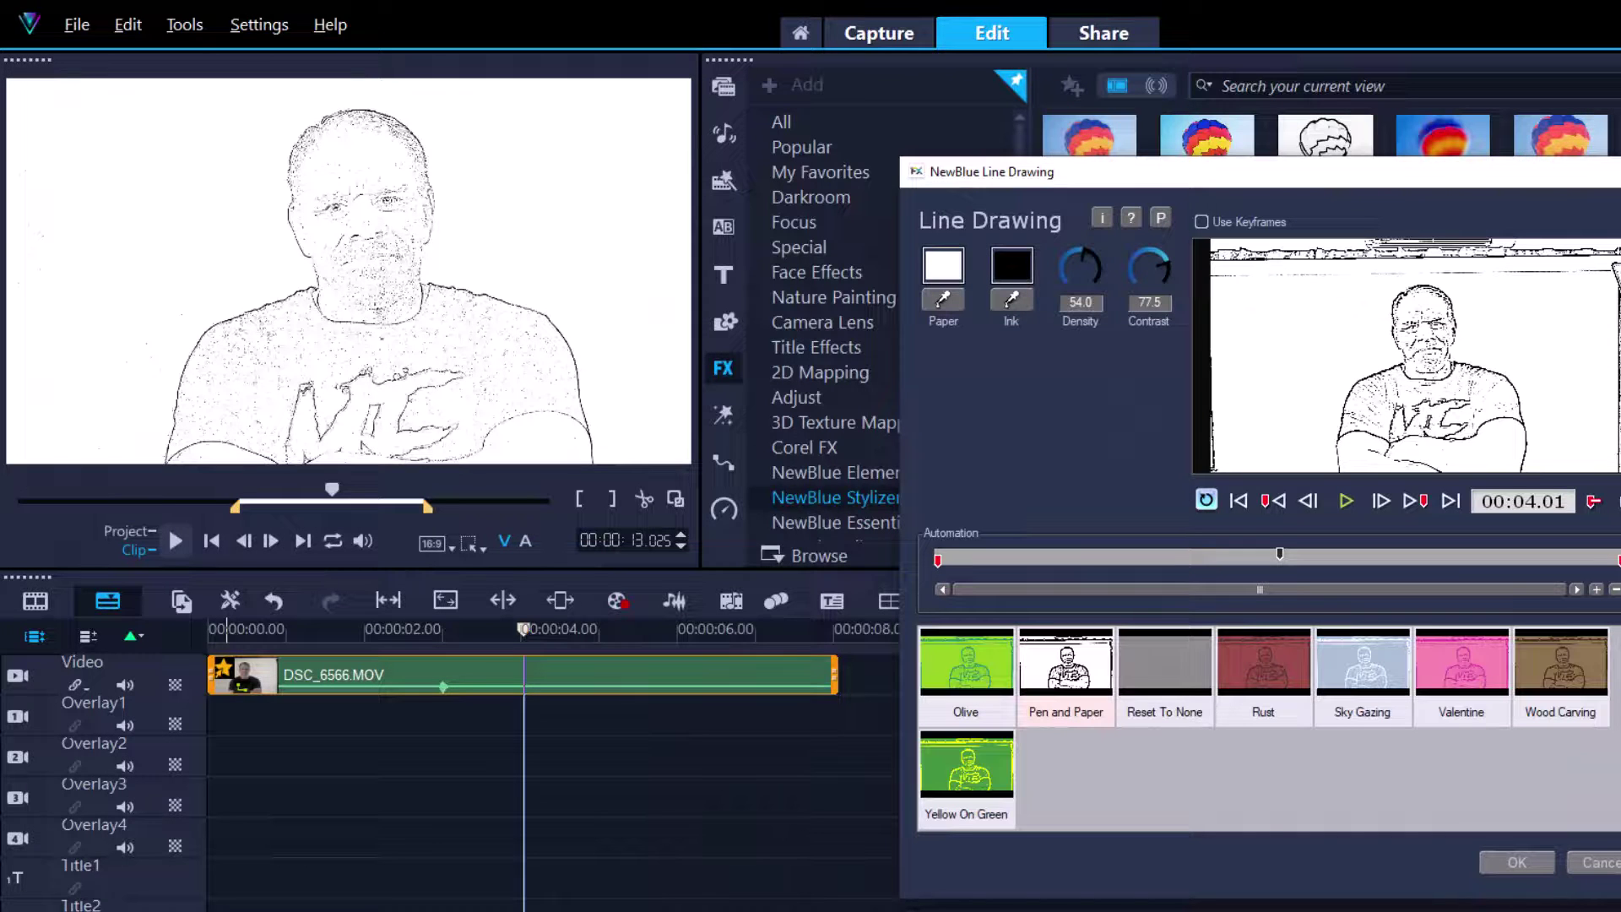
scroll(1182, 726, "up", 1)
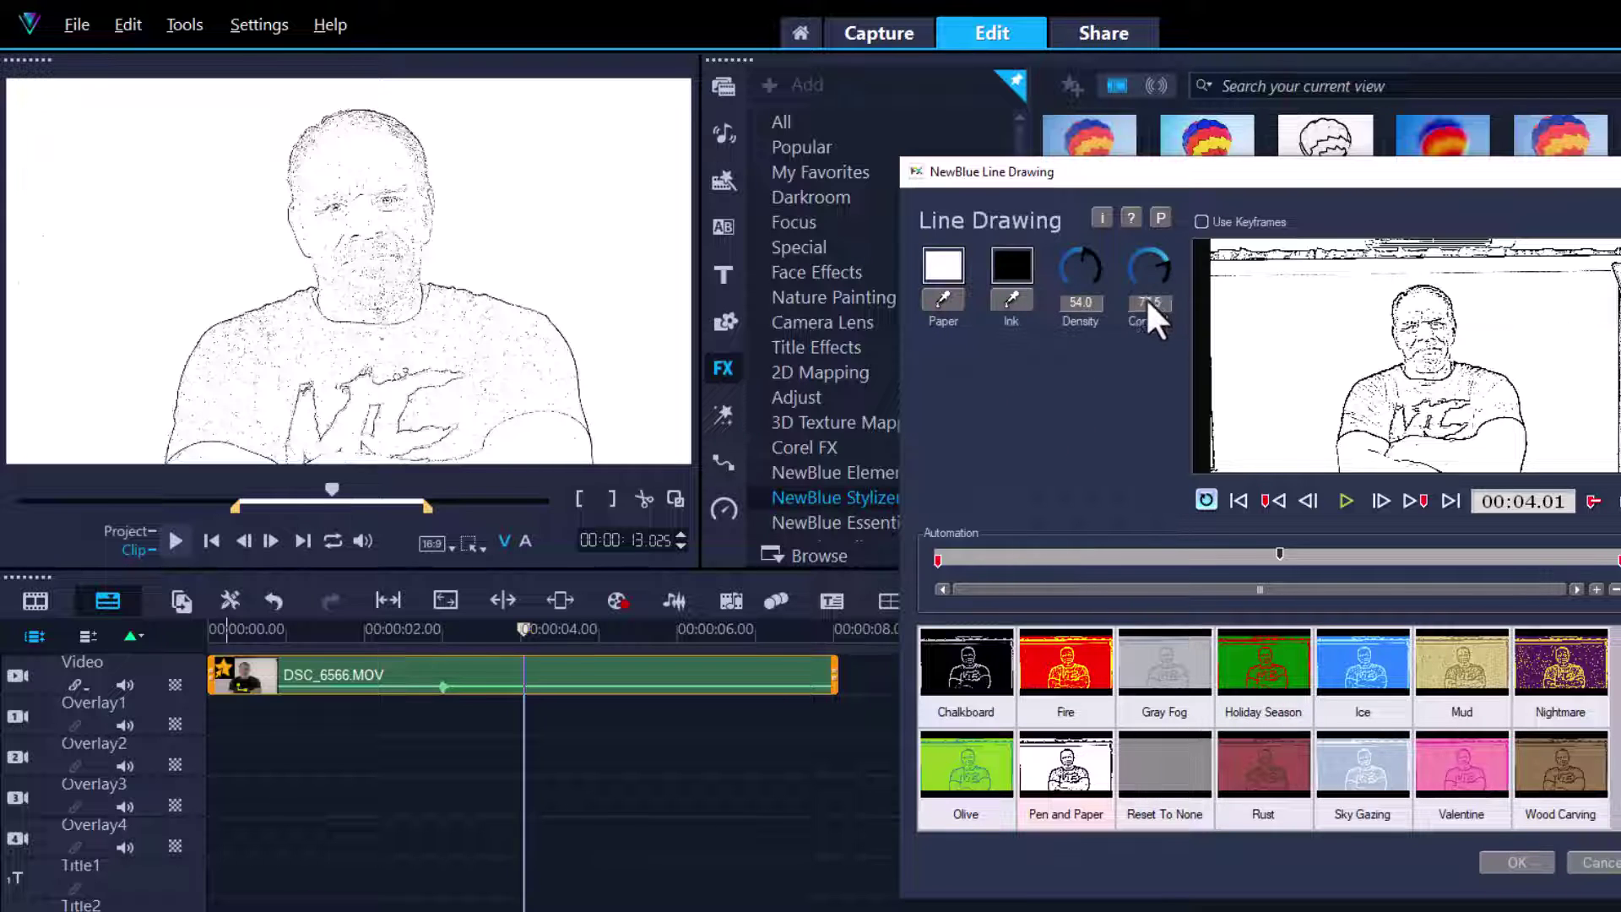
mouse_move(1149, 300)
left_mouse_down()
mouse_move(1133, 241)
mouse_move(1081, 263)
mouse_move(1082, 236)
mouse_move(1083, 279)
left_mouse_up()
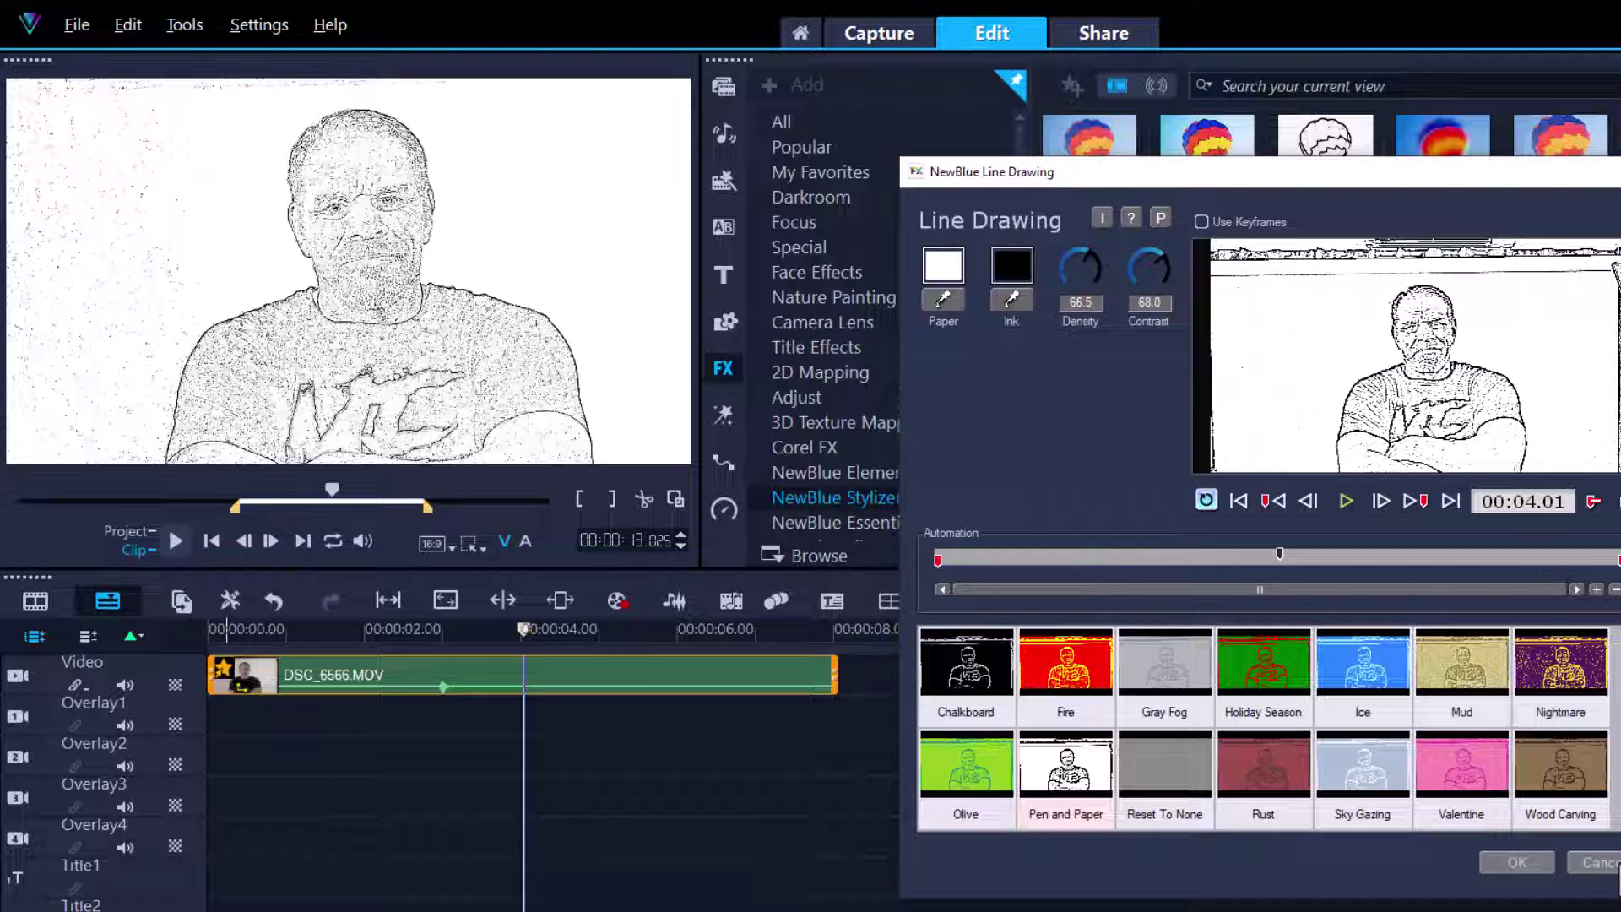
left_click(1517, 862)
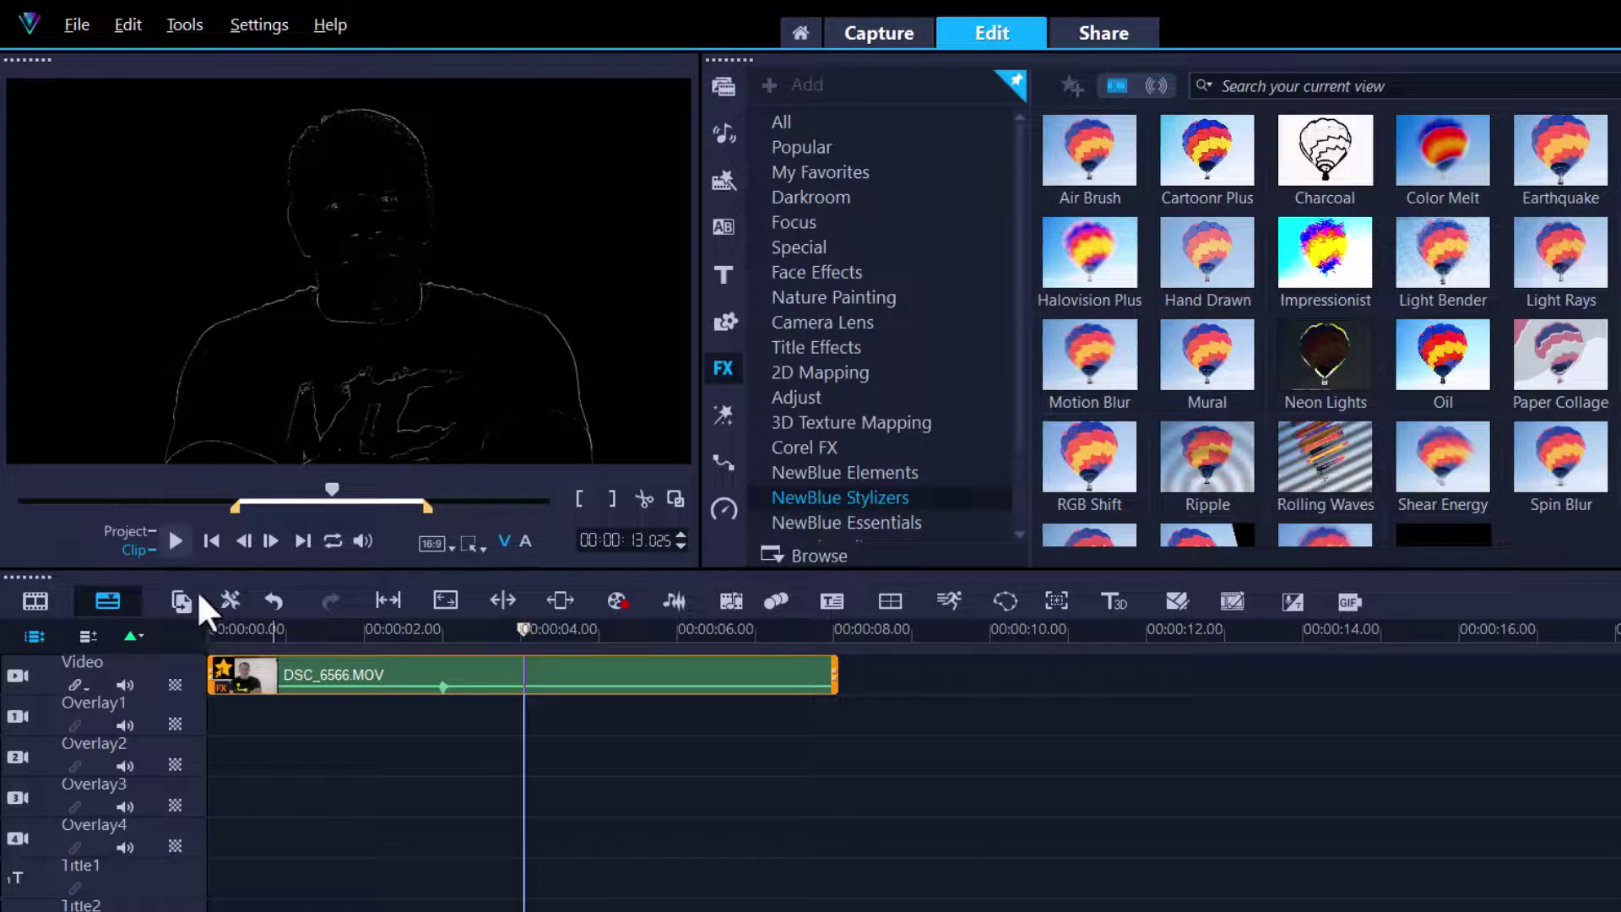
Delete the Line Drawing filter from the presenter clip
right_click(224, 672)
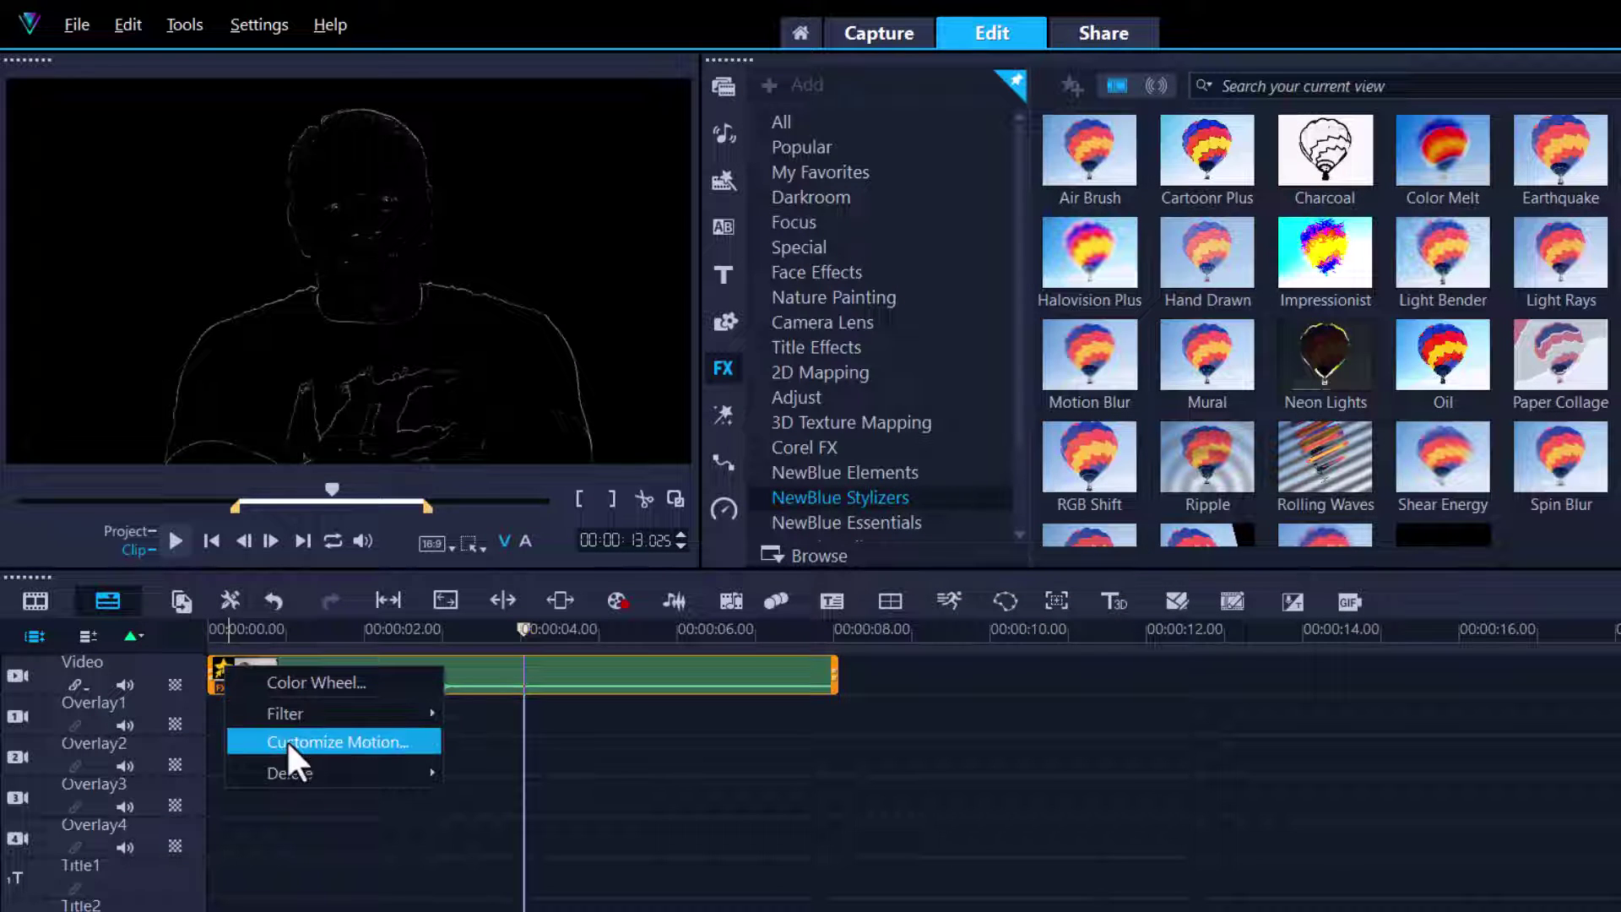
mouse_move(296, 768)
mouse_move(503, 801)
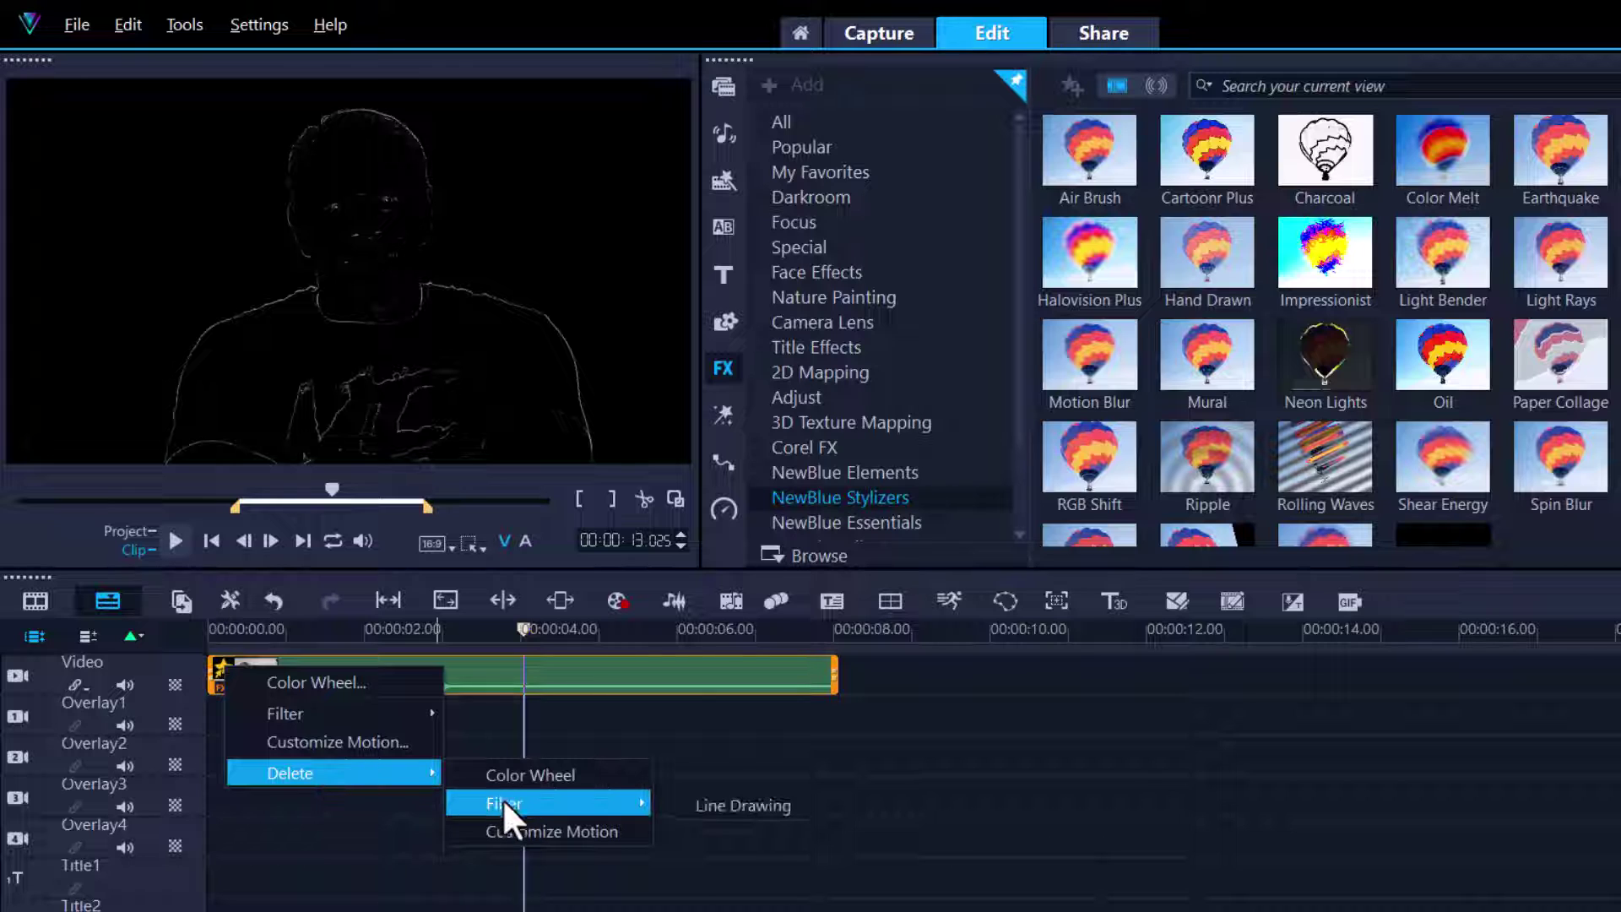
left_click(709, 808)
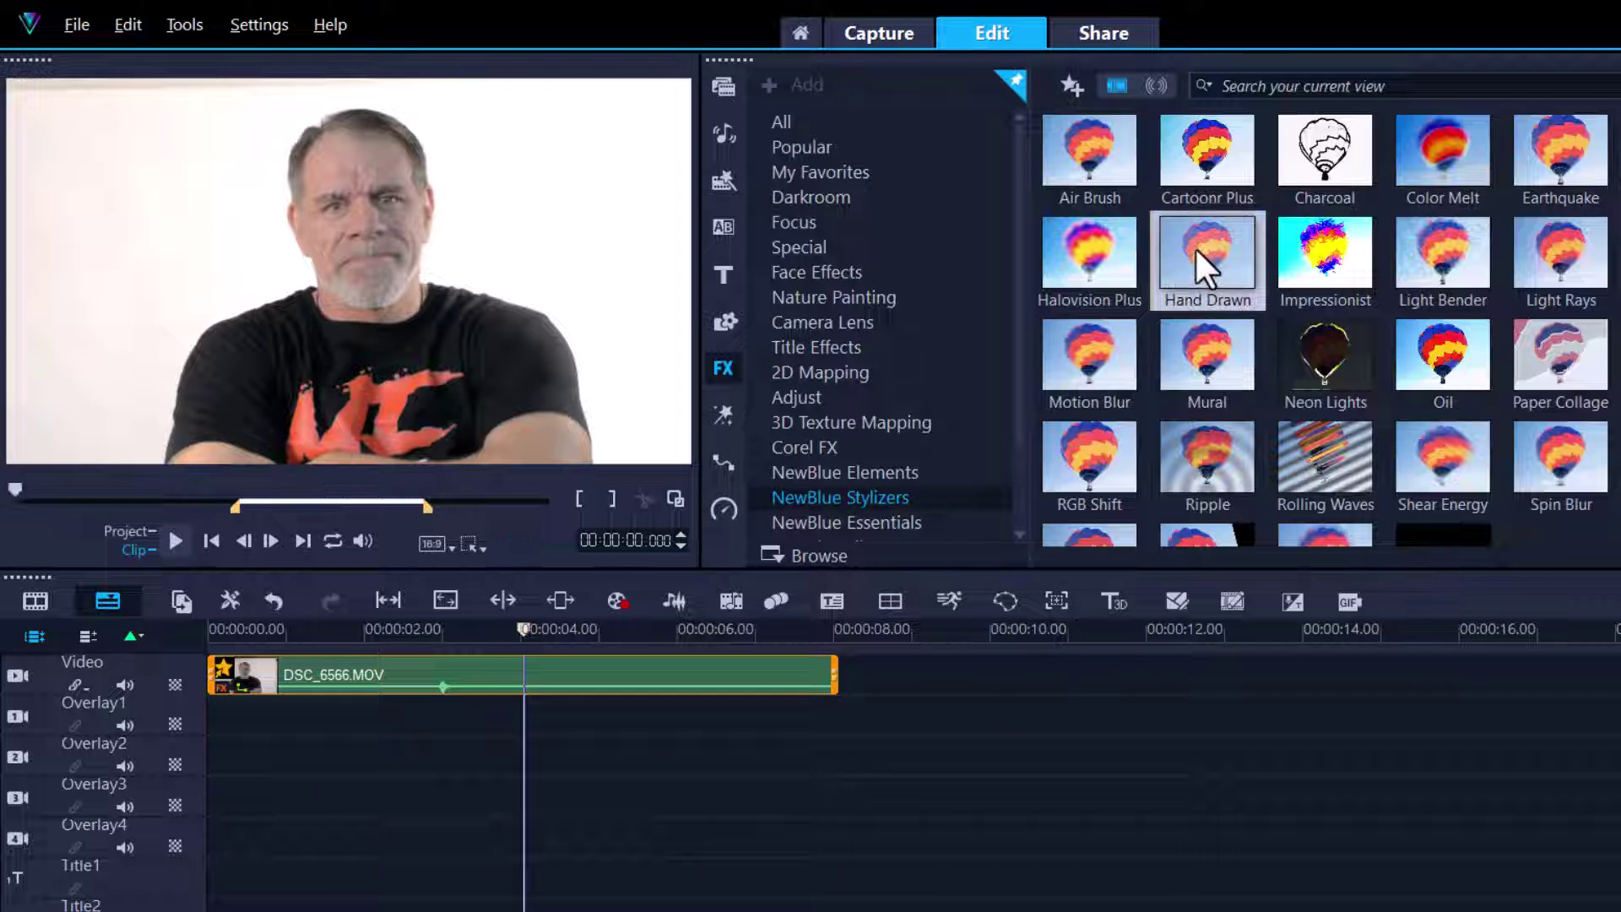
Apply the Hand Drawn filter to the clip and try its Line Drawing preset
left_click_drag(1197, 250, 524, 666)
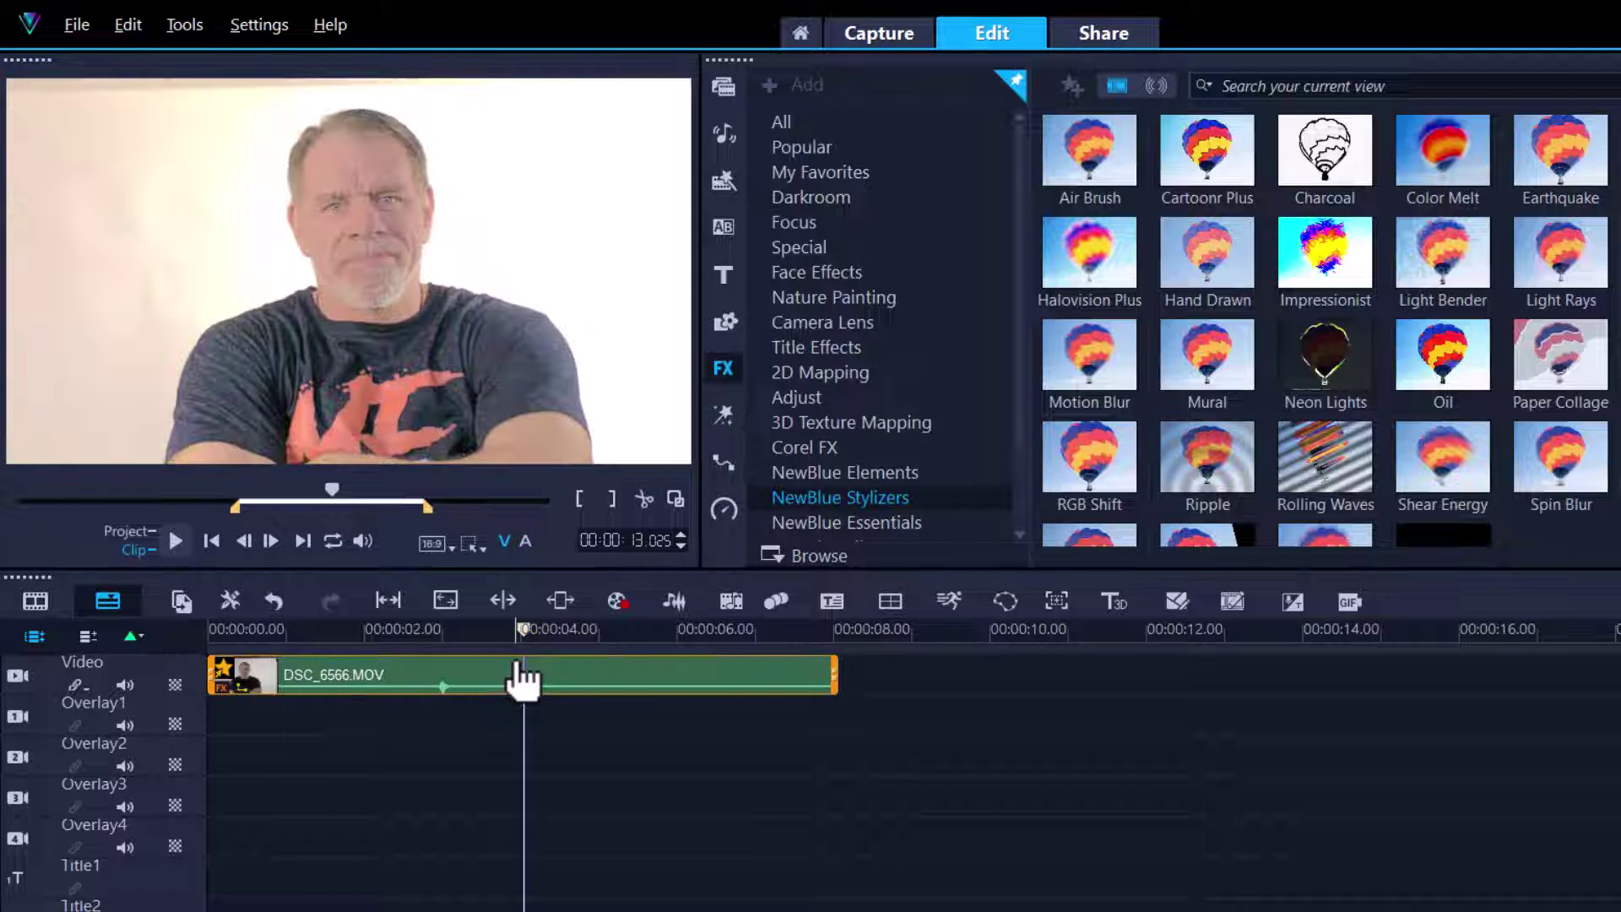
right_click(226, 671)
mouse_move(264, 717)
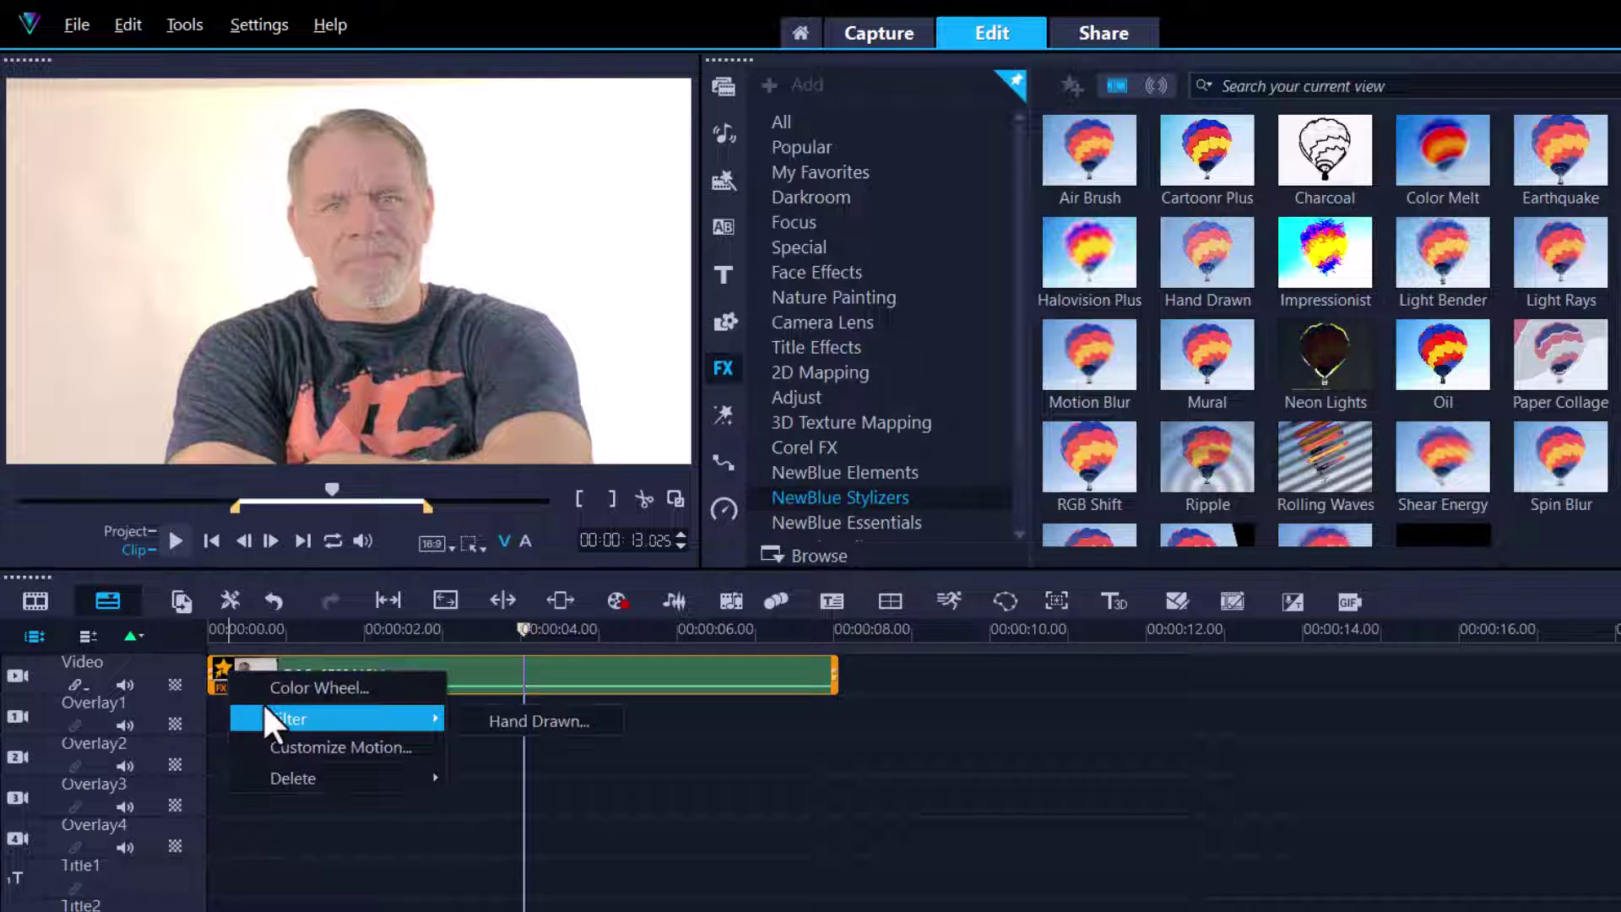
left_click(482, 723)
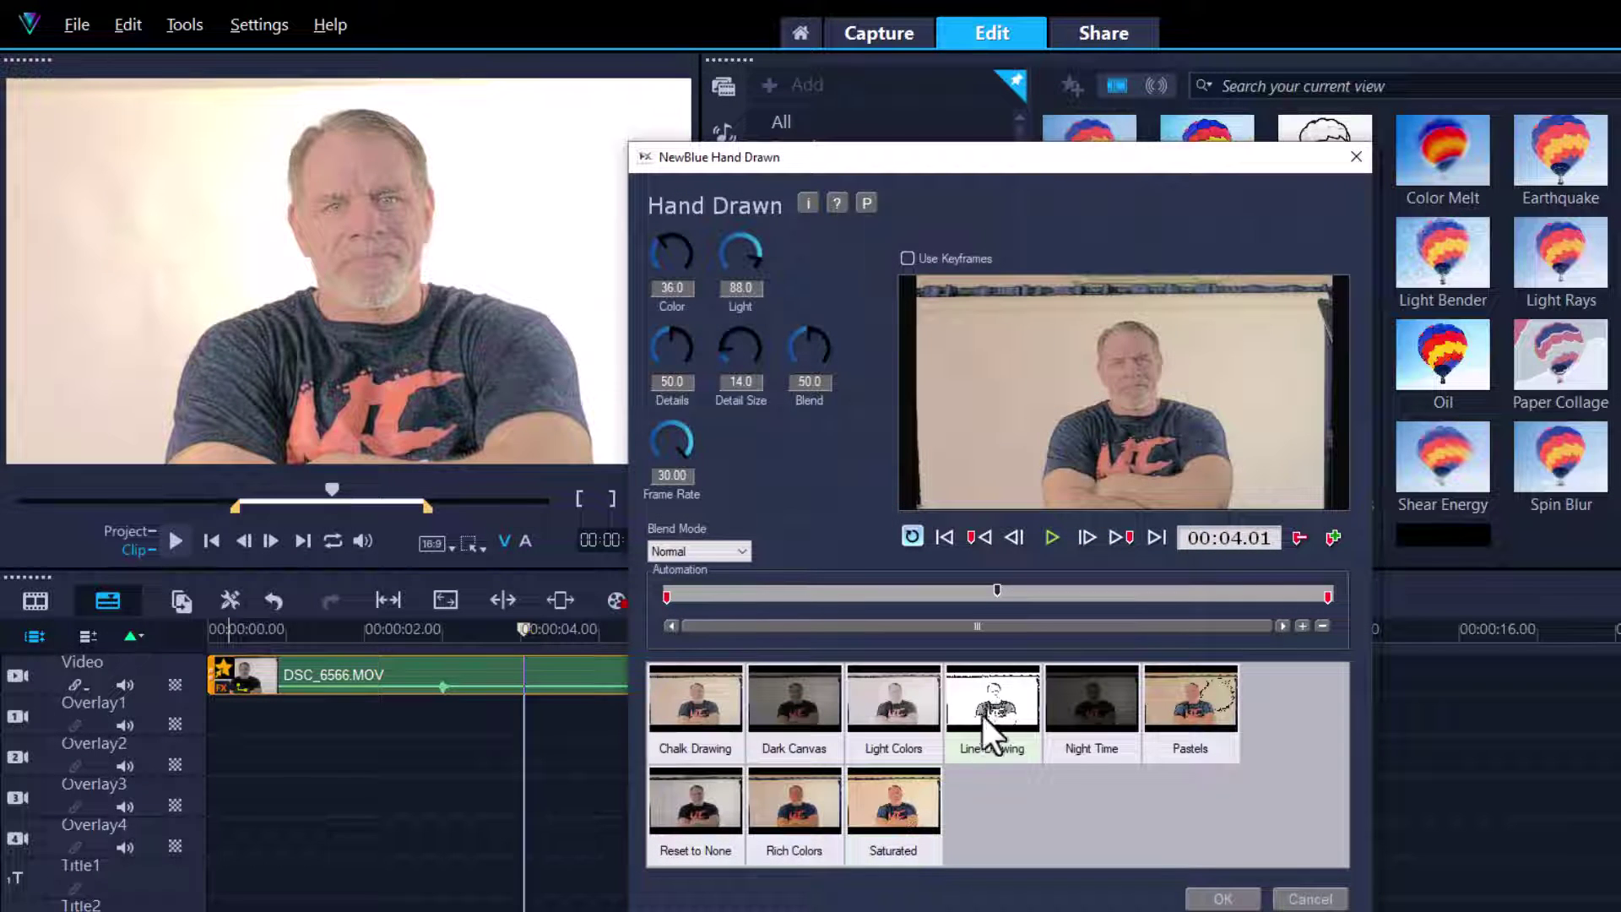
left_click(997, 709)
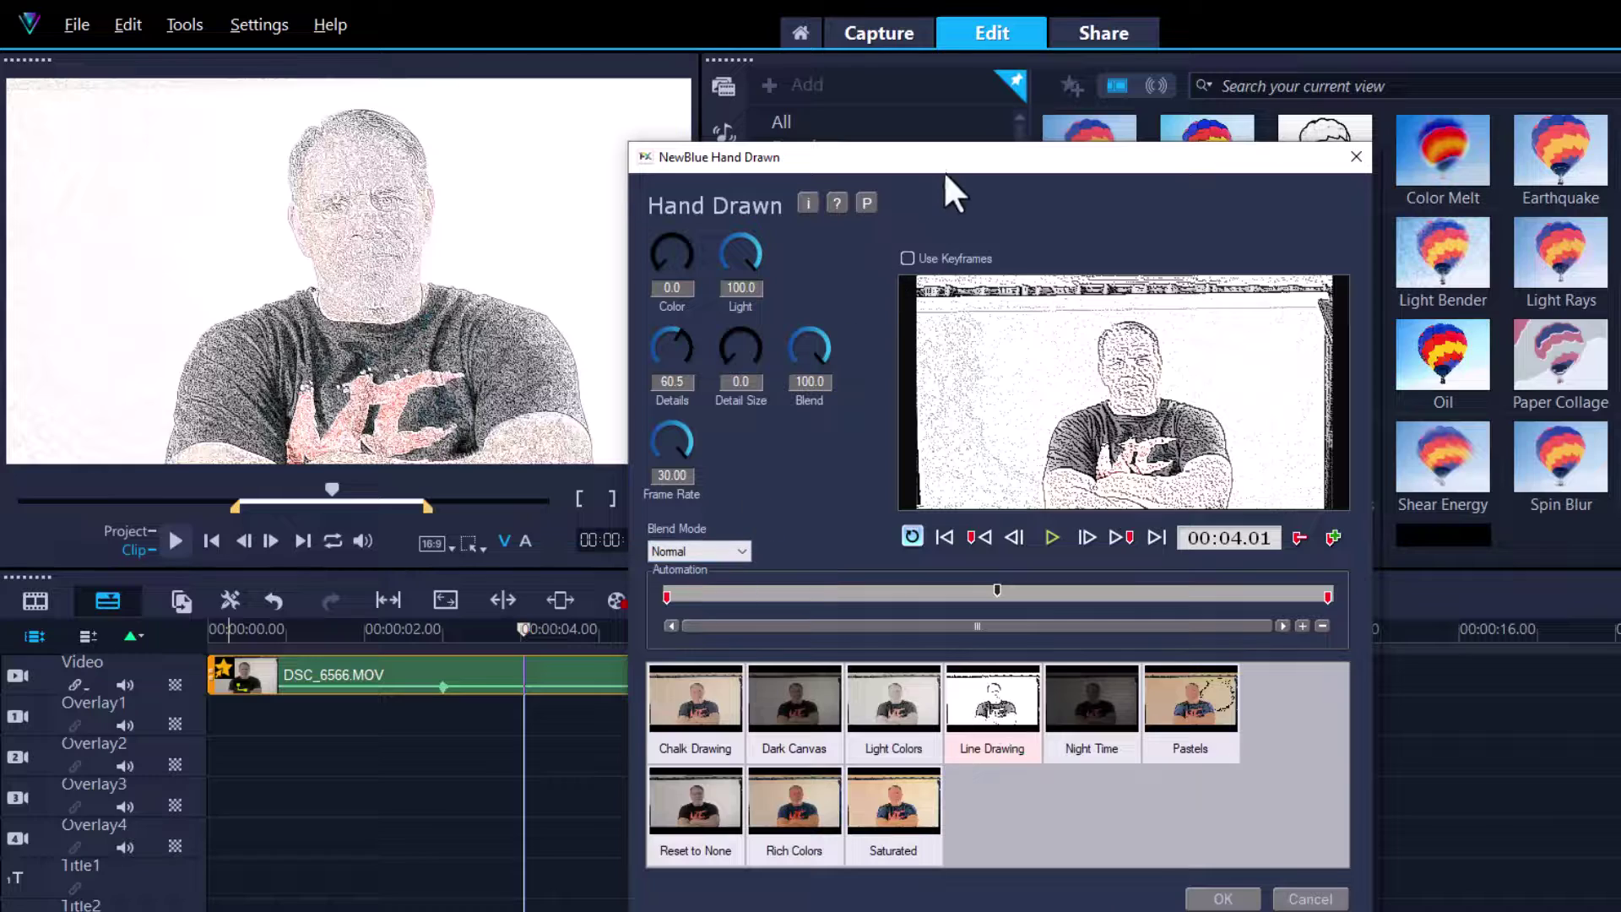
Try Details at 60.5 then 75 and Detail Size 0, then cancel the Hand Drawn settings
left_click_drag(945, 169, 1240, 150)
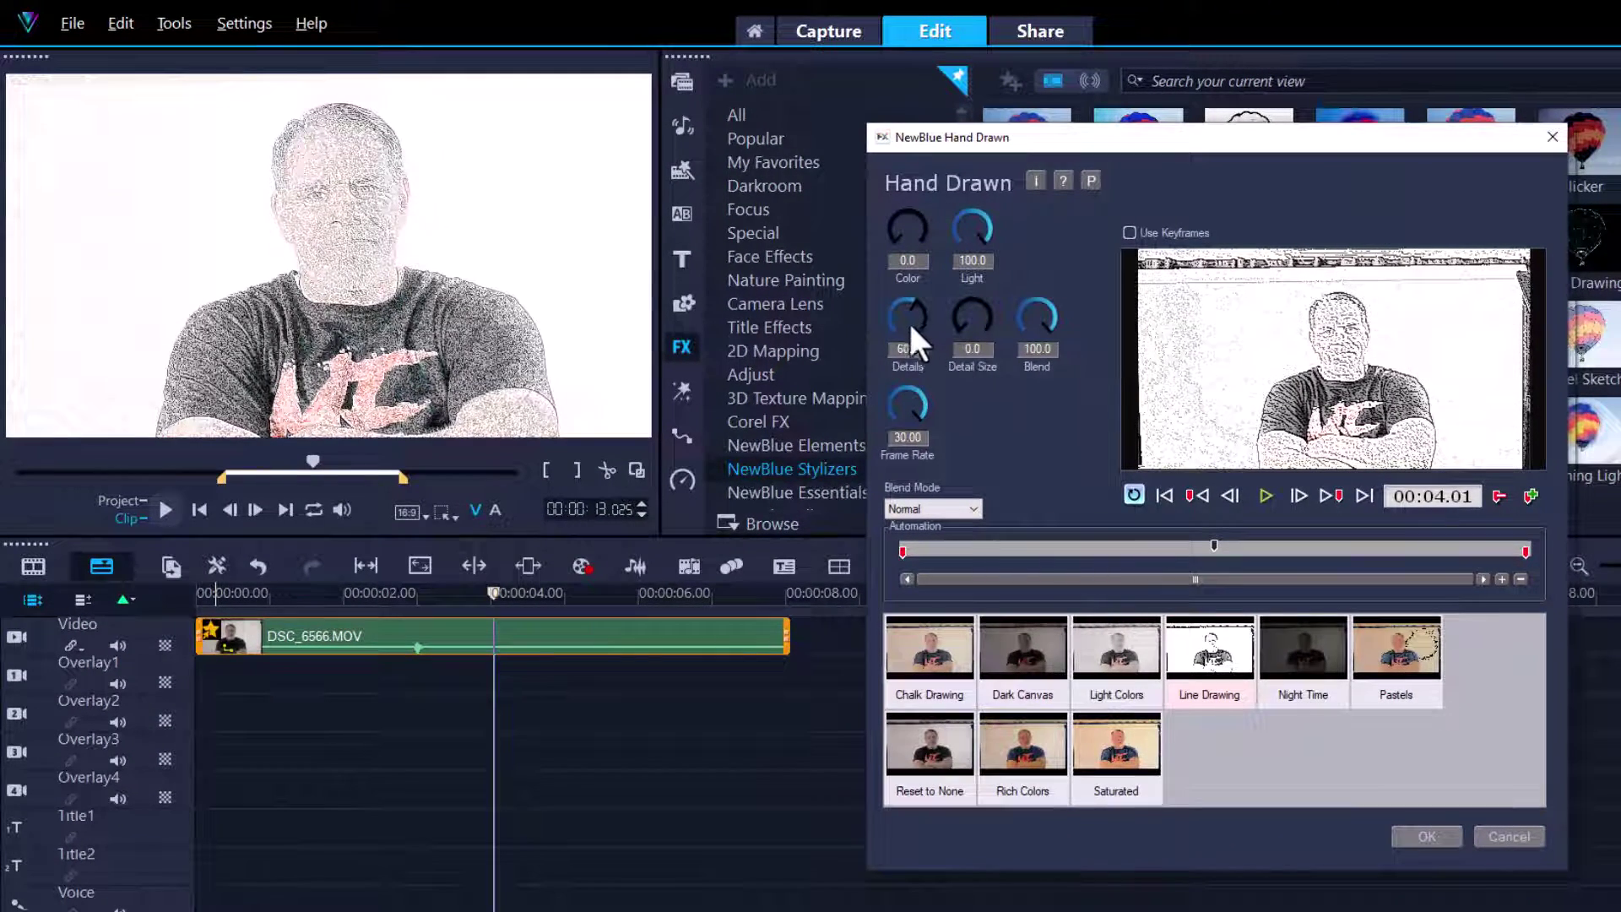
left_click_drag(909, 321, 910, 358)
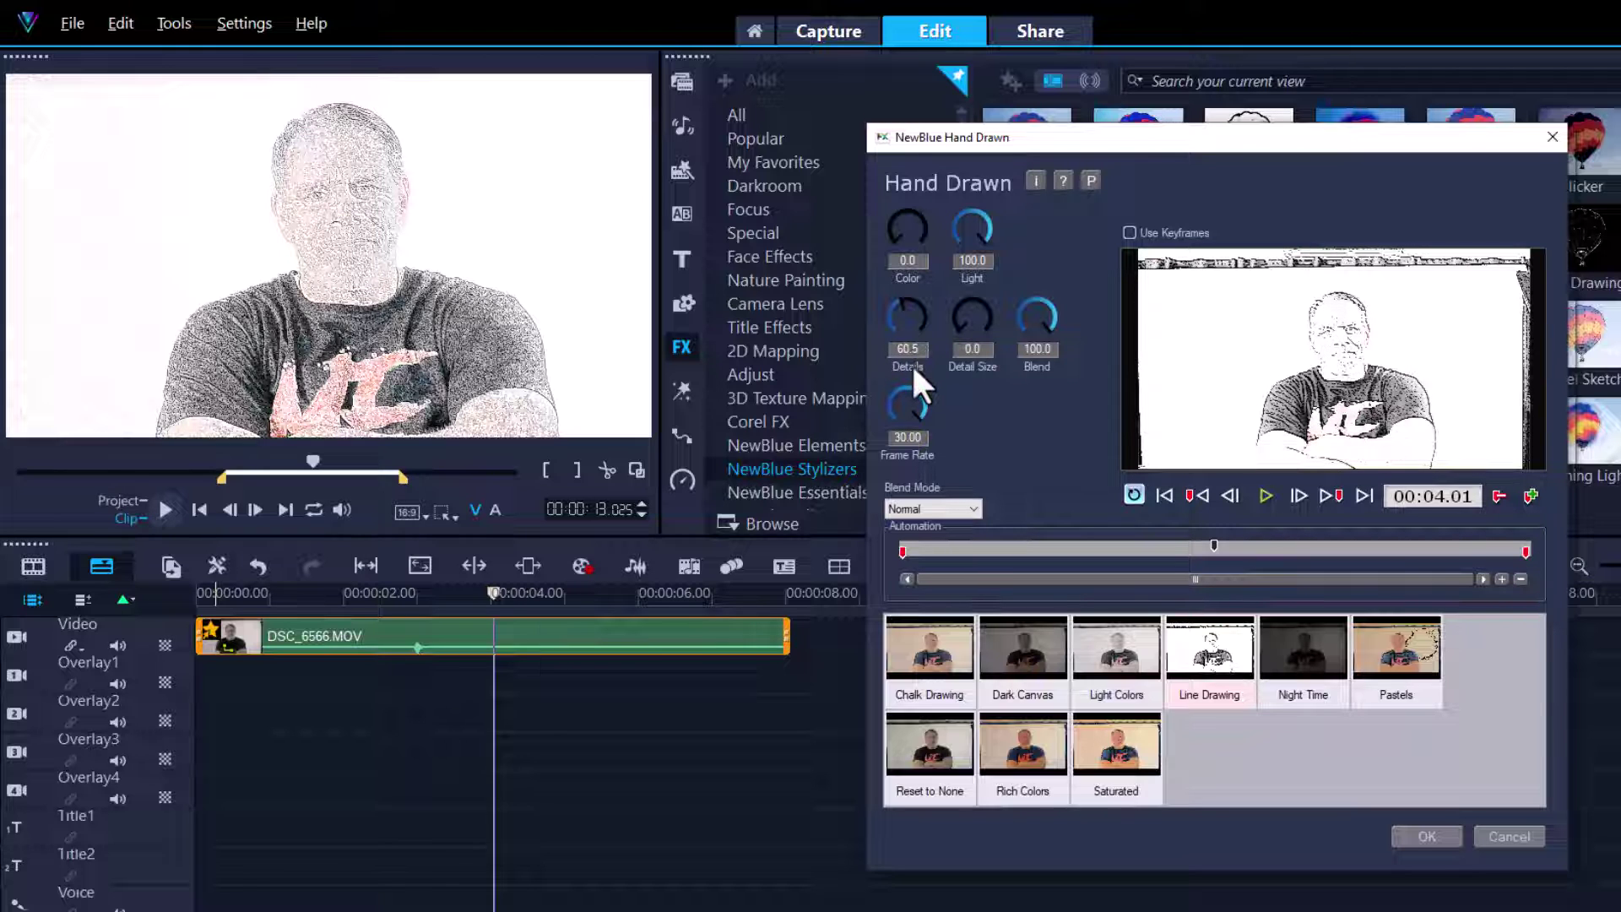
left_click(921, 297)
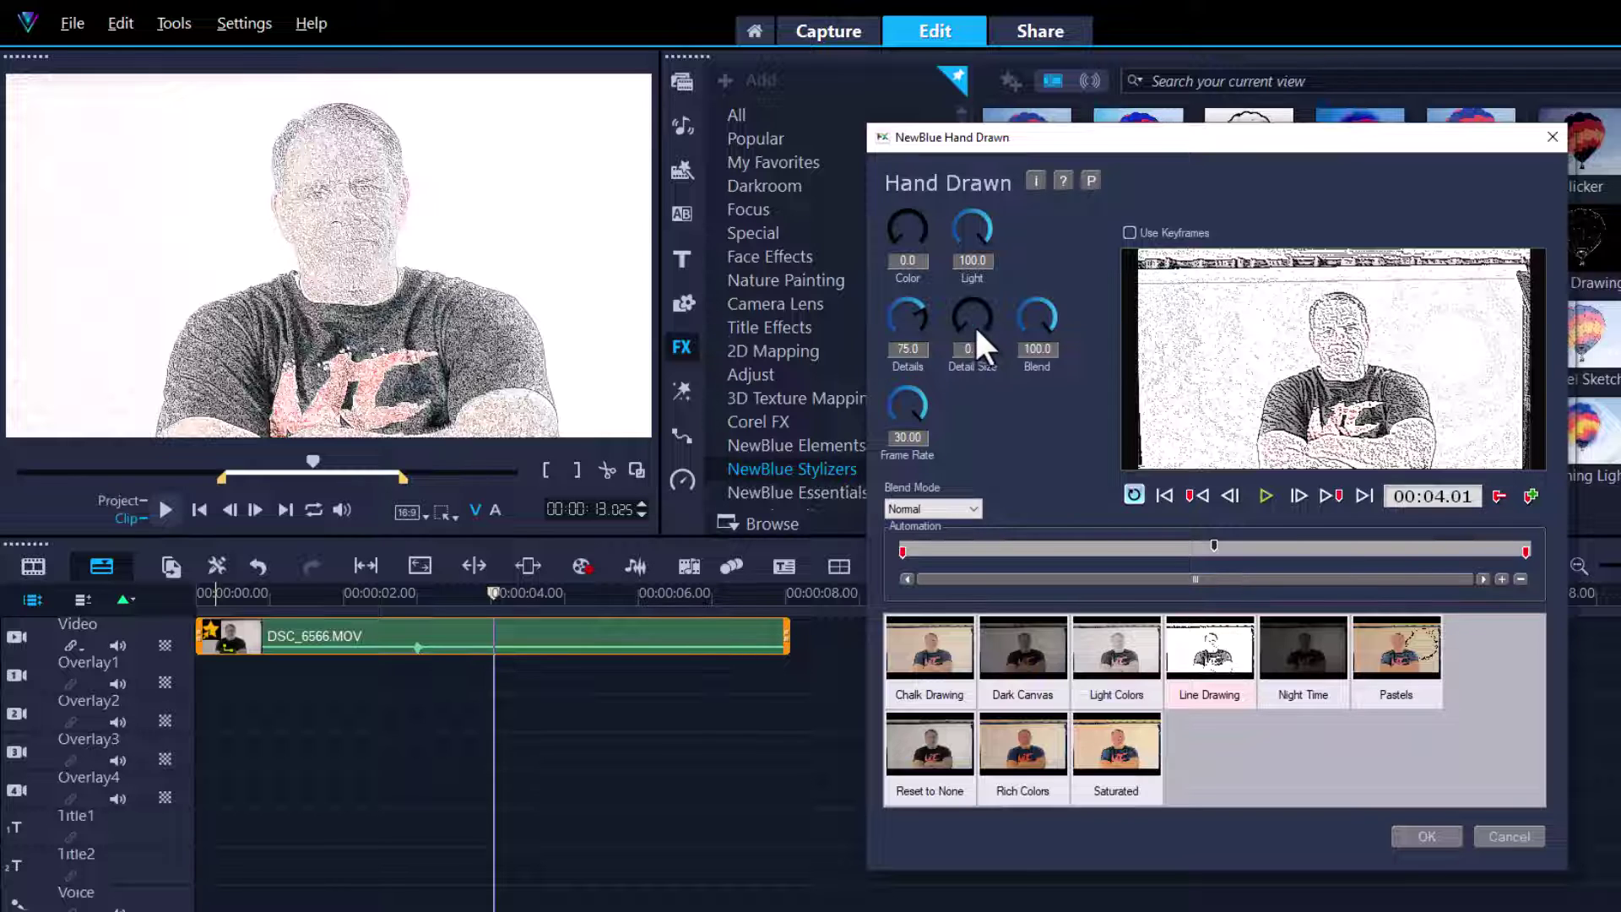
left_click_drag(974, 325, 974, 296)
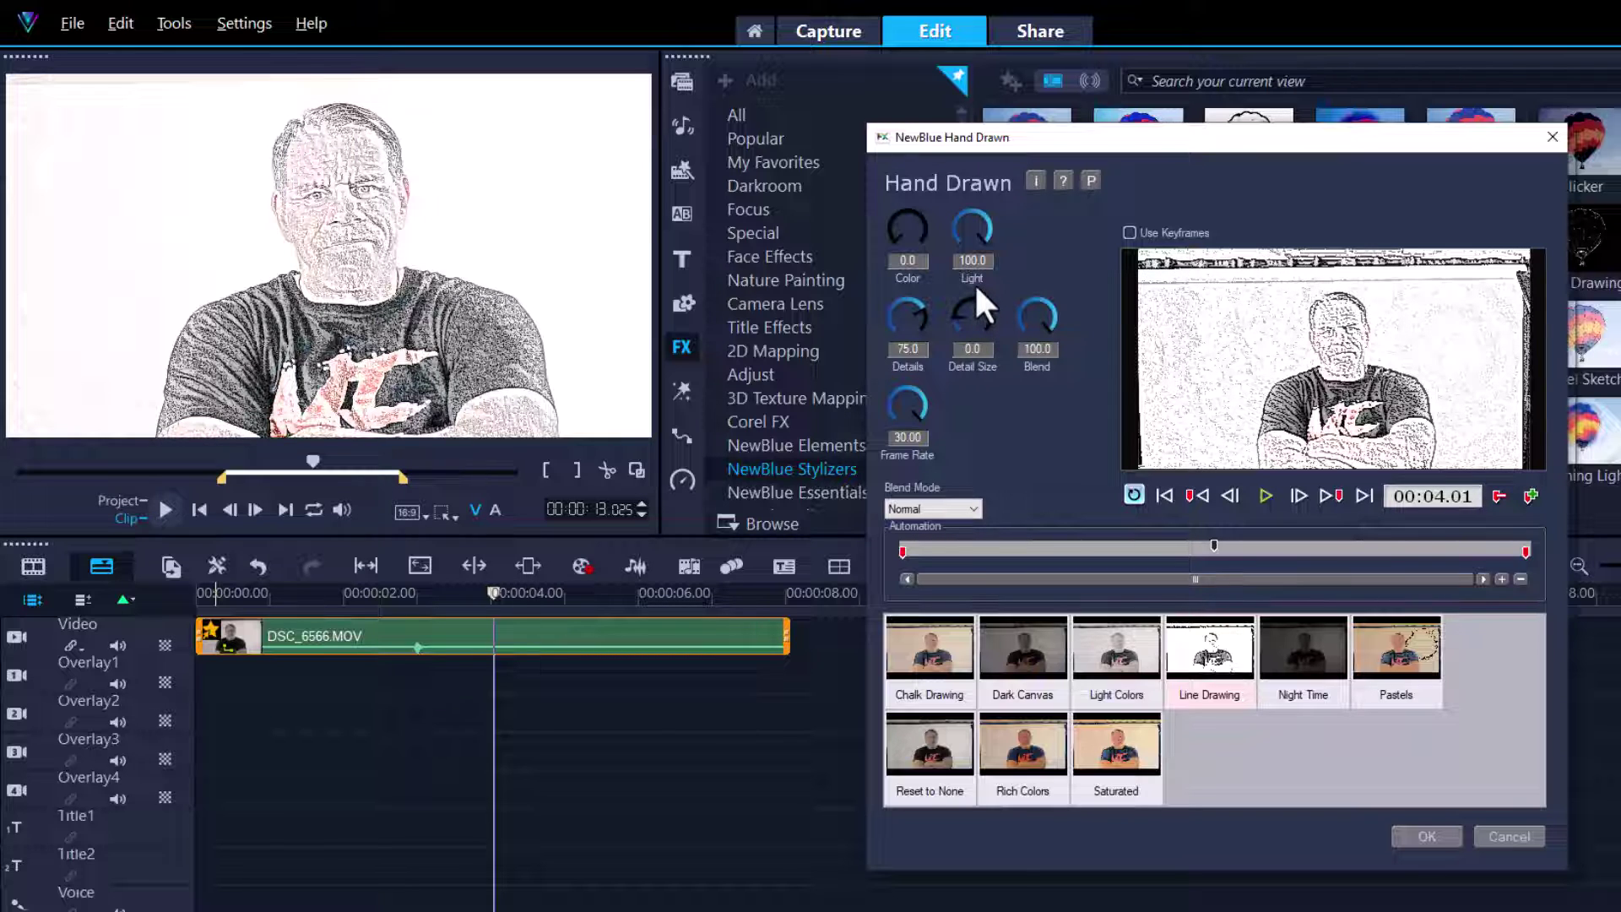
scroll(975, 282, "up", 3)
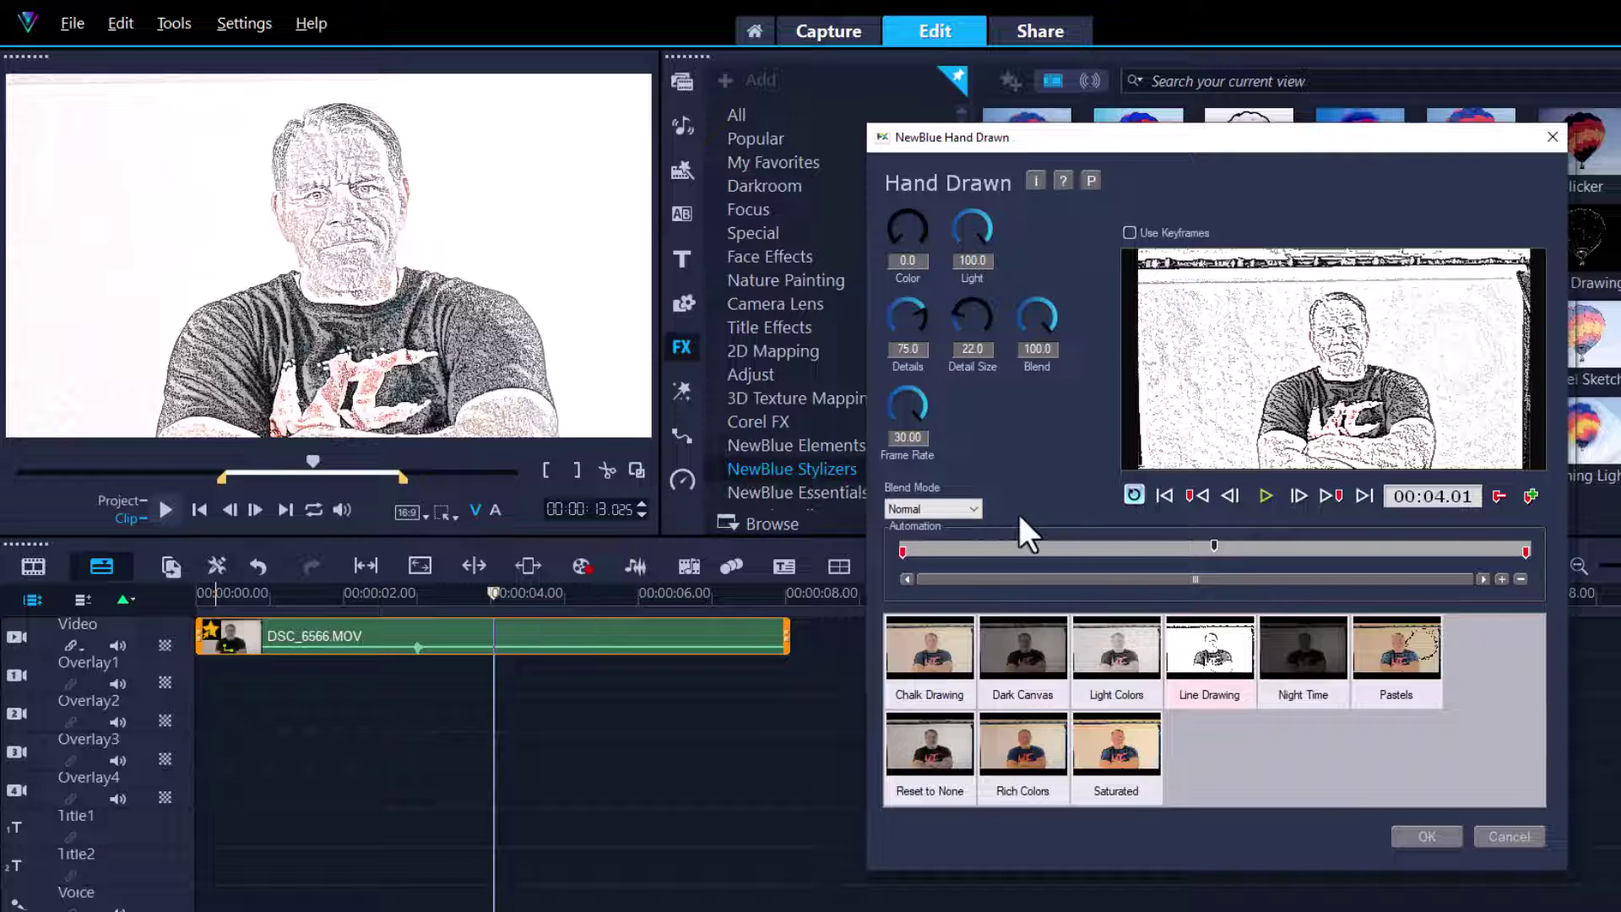
left_click(1508, 833)
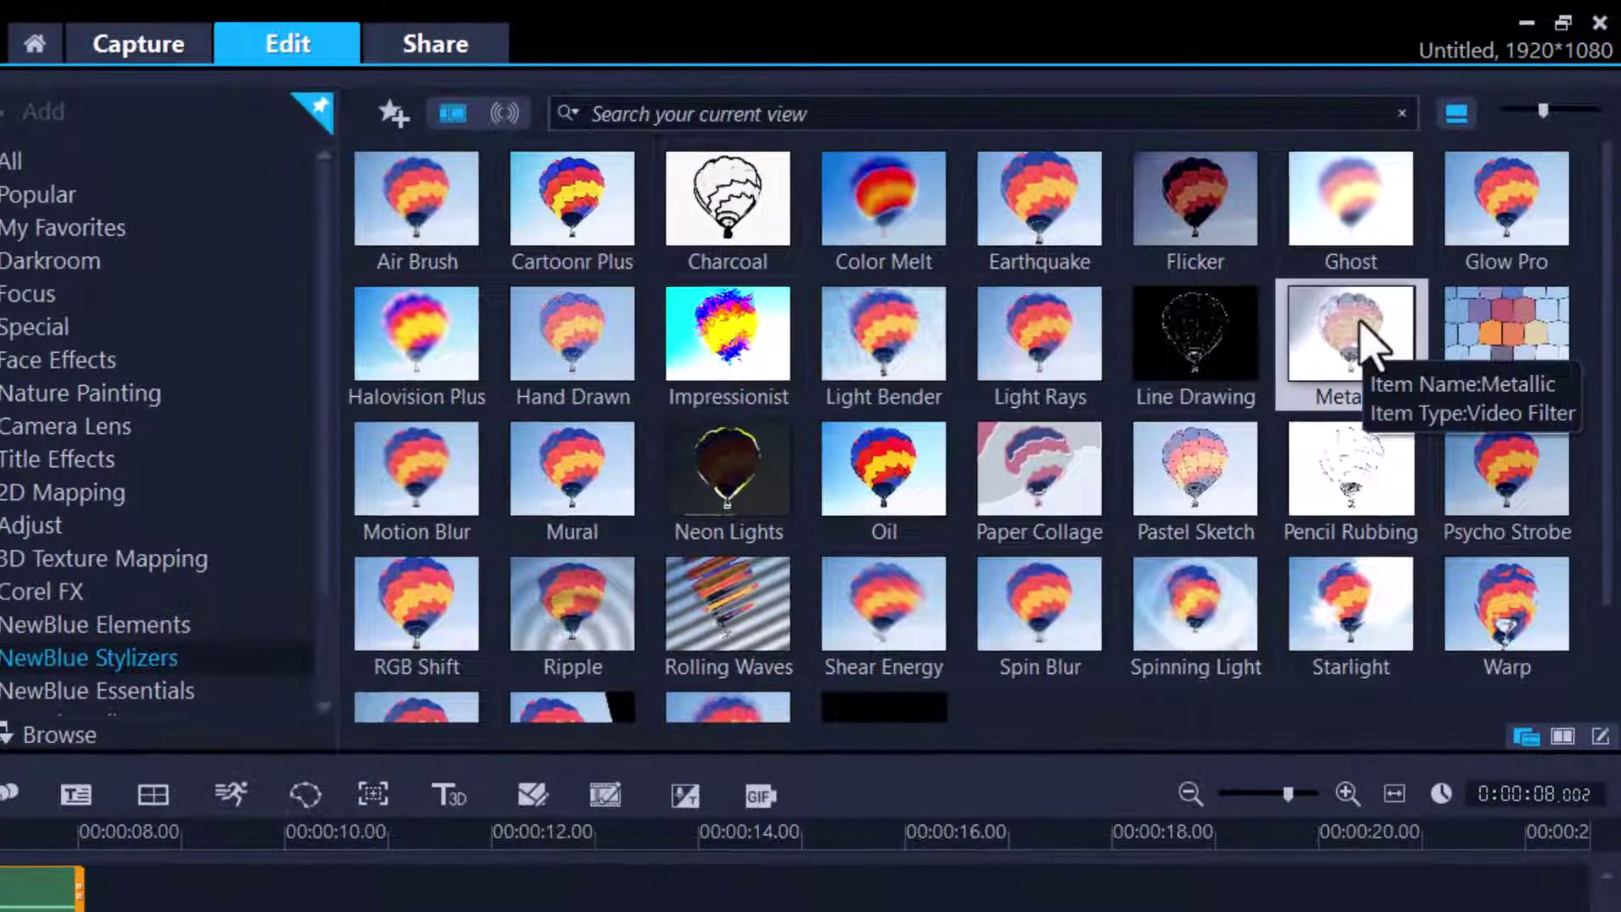
Apply the NewBlue Metallic filter to DSC_6566.MOV and open its settings
left_click_drag(1351, 327, 316, 603)
left_click_drag(778, 585, 291, 845)
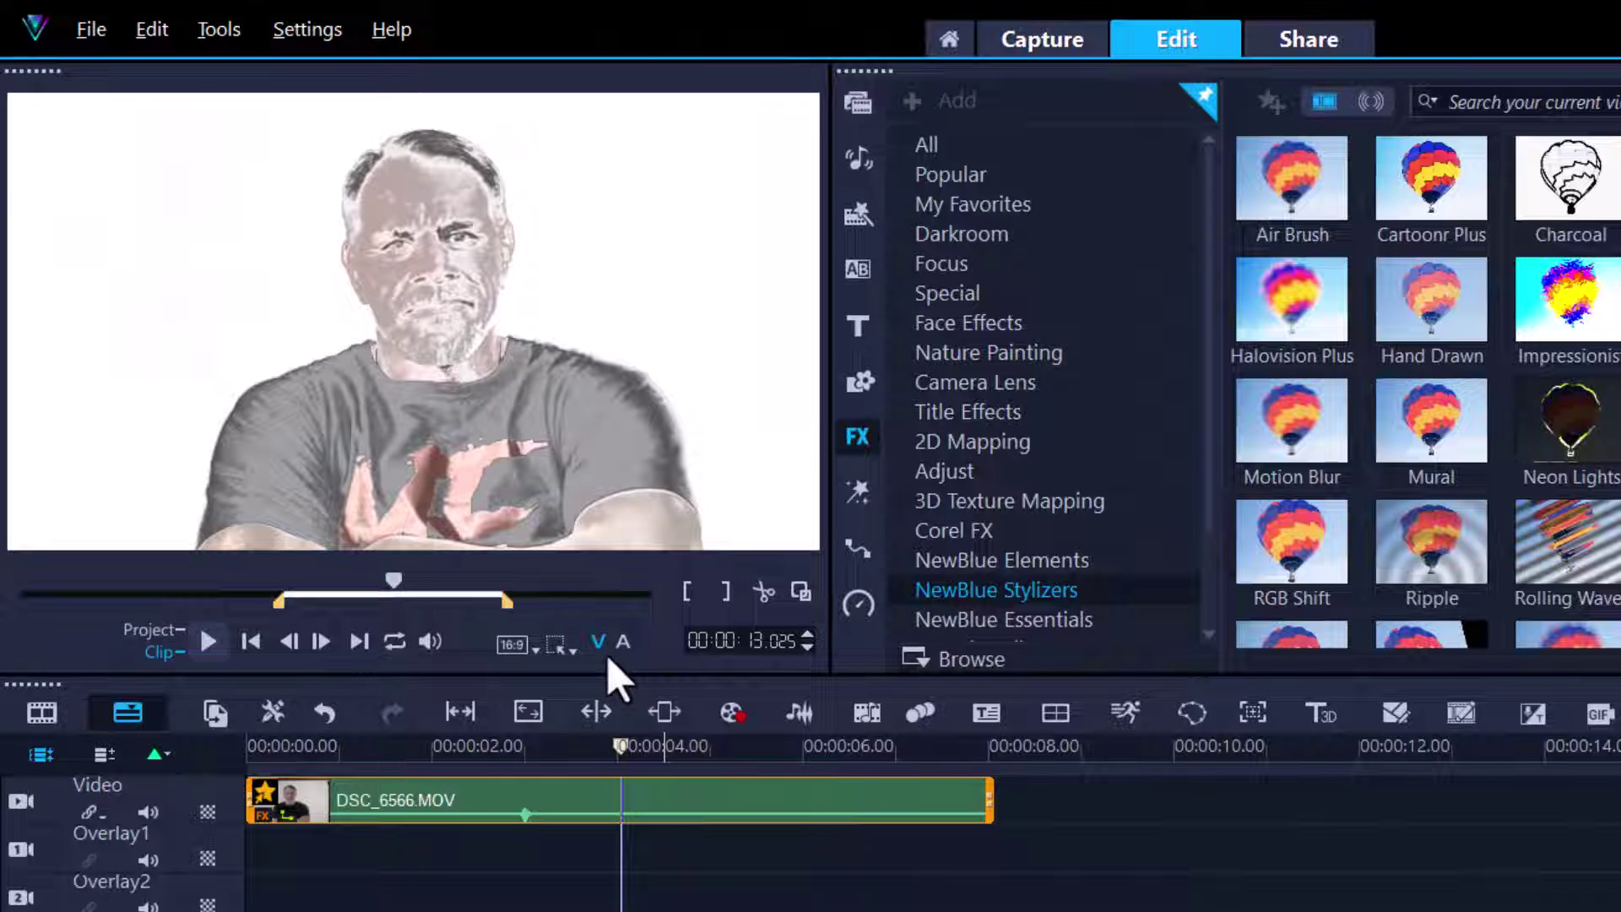
right_click(261, 798)
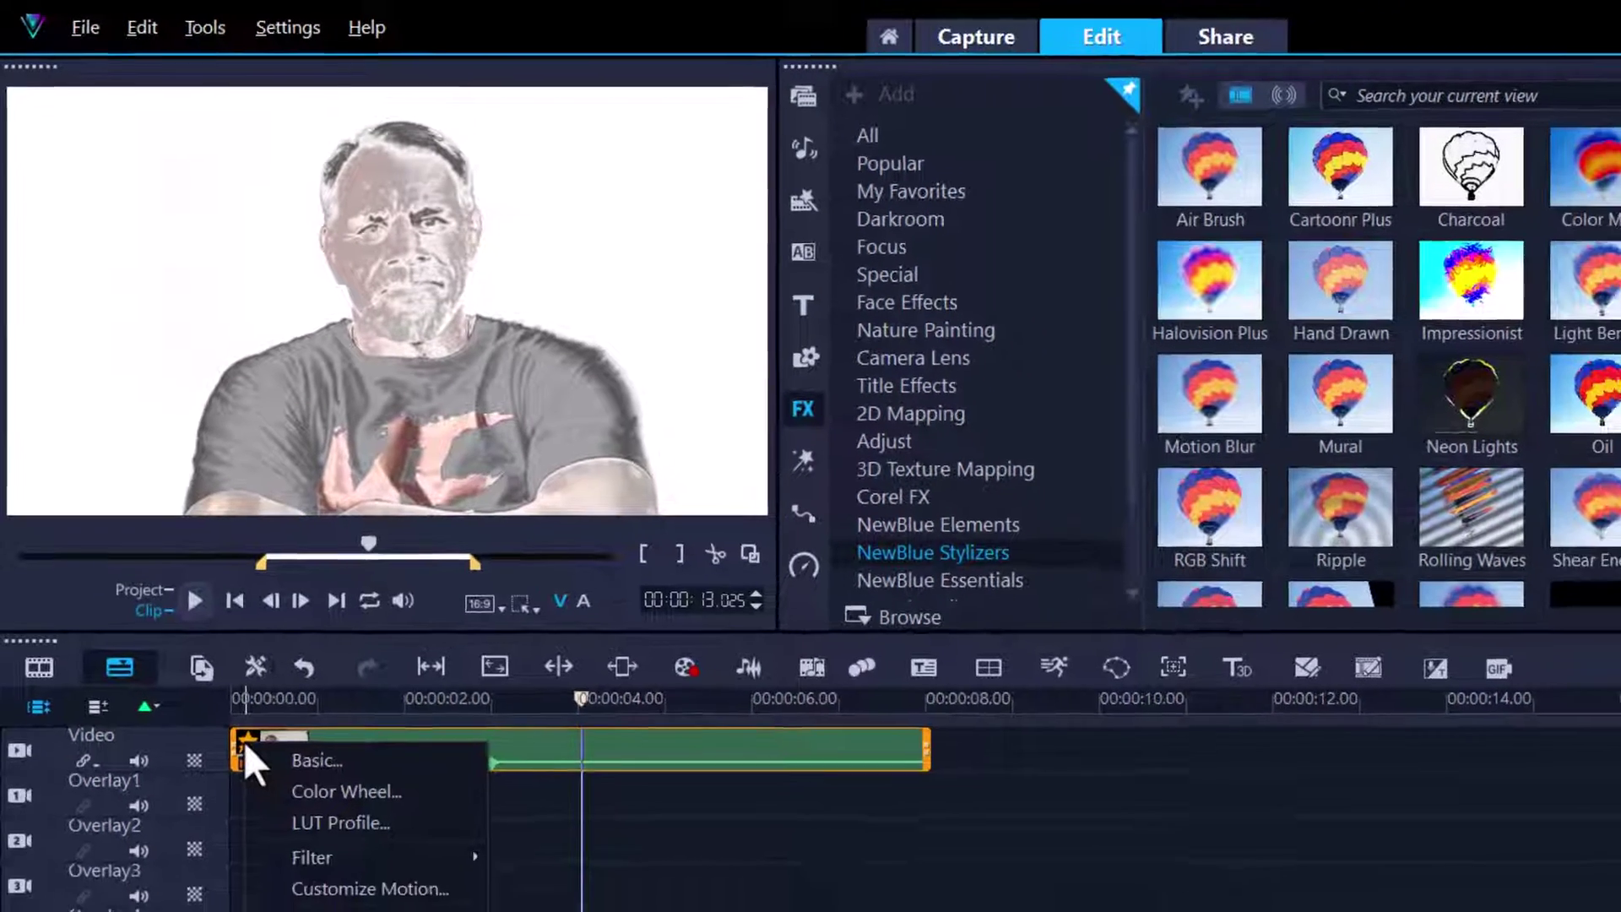
mouse_move(298, 850)
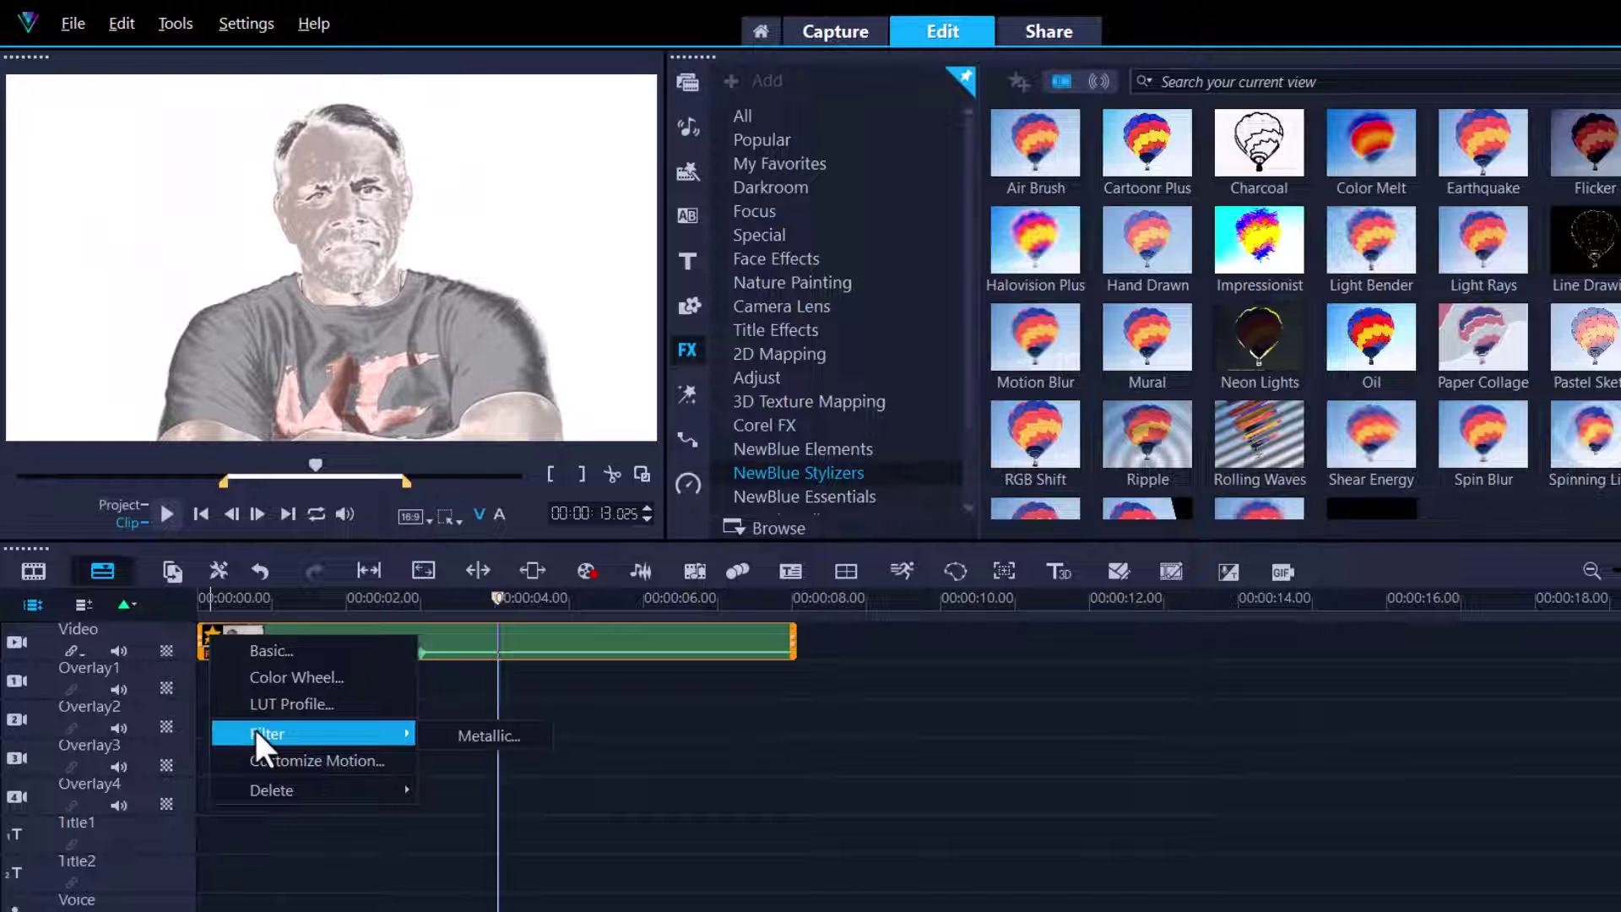
left_click(466, 738)
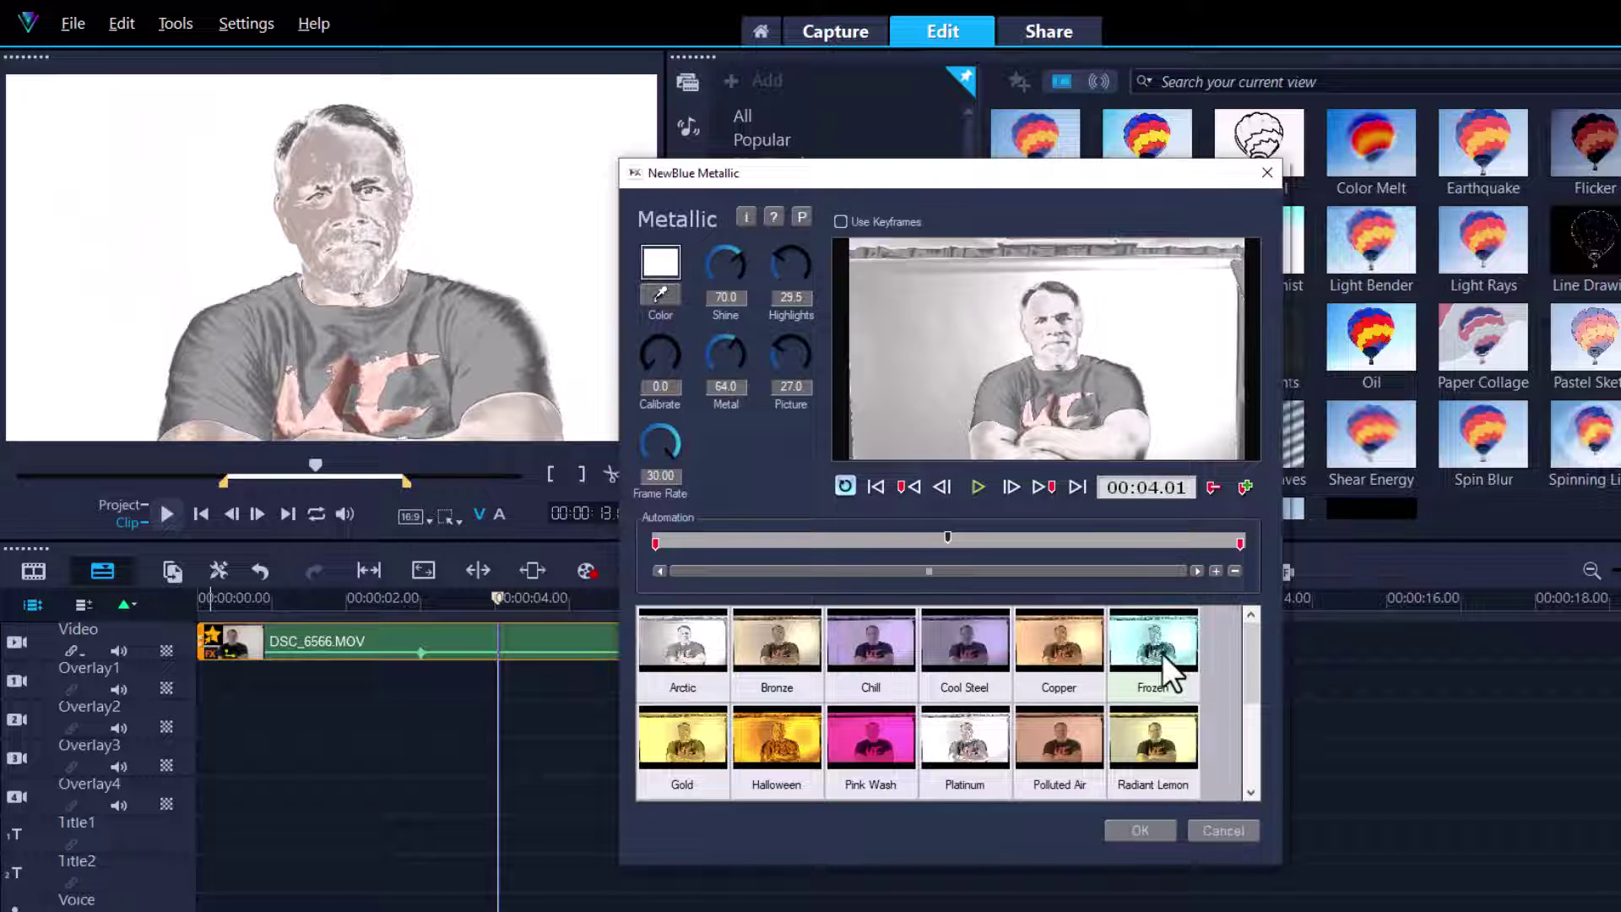
Try the Frozen preset, adjust Calibrate, try Warm, then settle on the Gold preset
left_click(1162, 652)
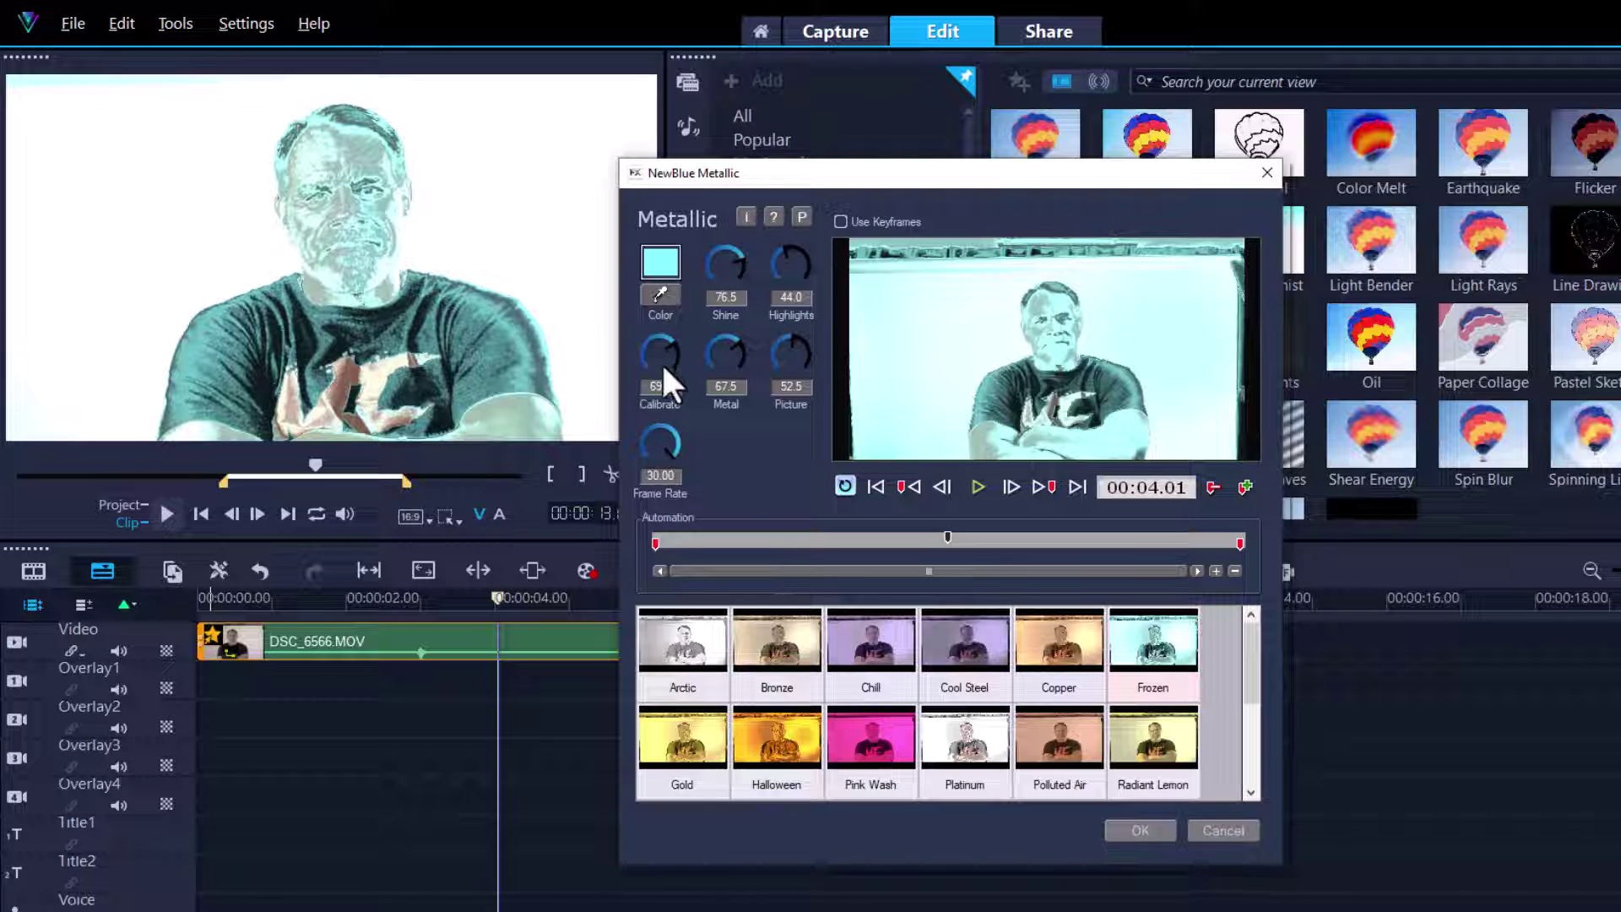
scroll(660, 363, "down", 3)
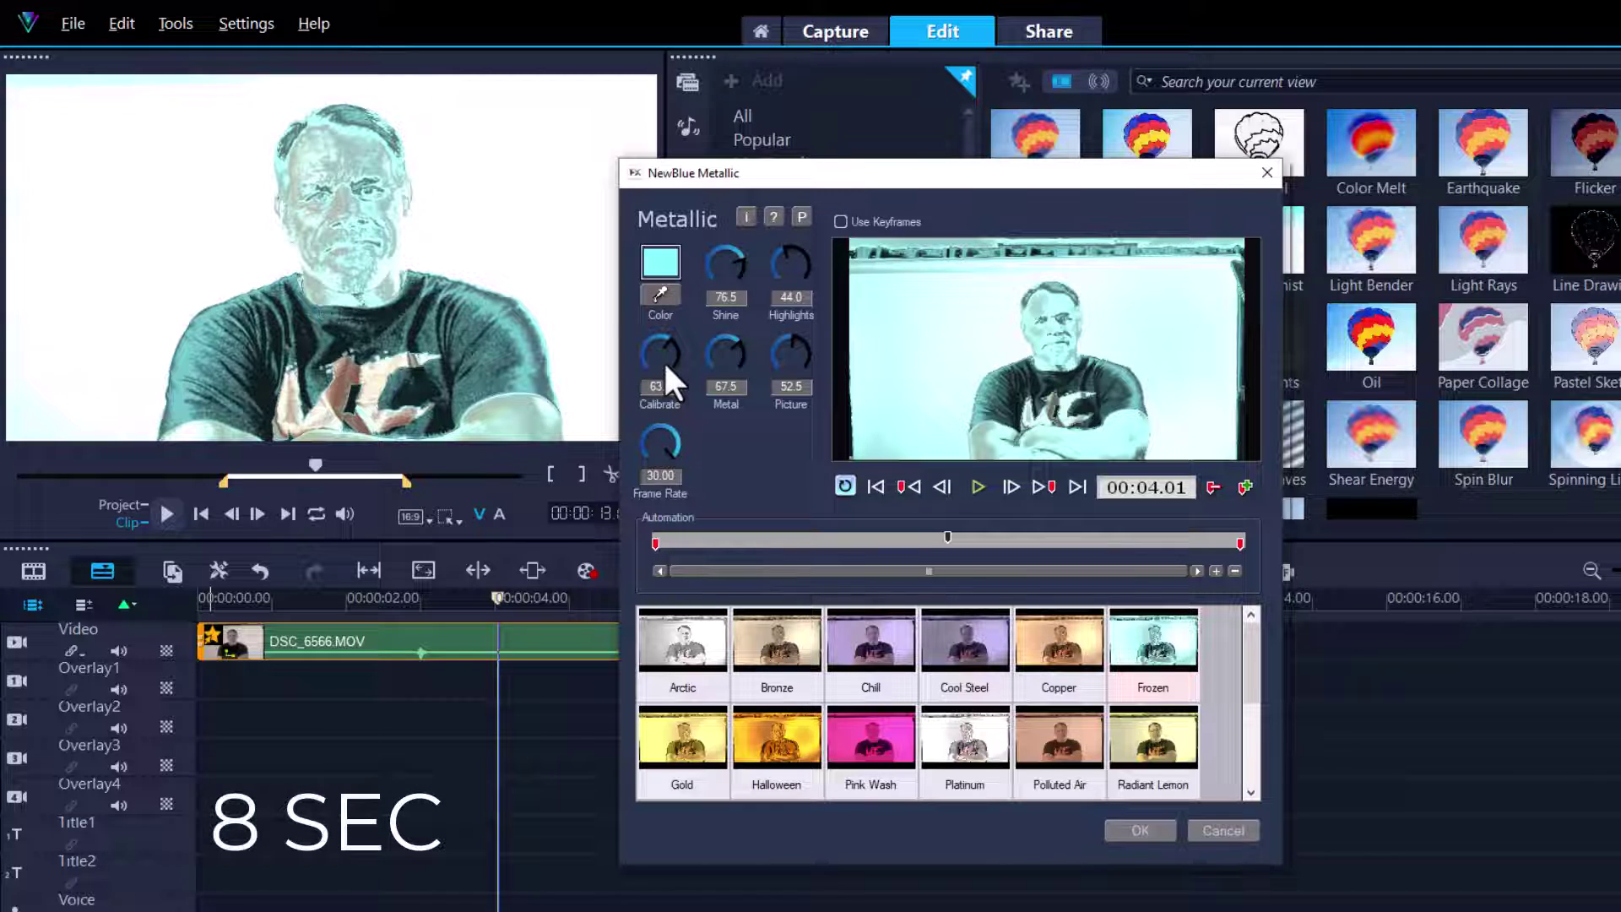
left_click_drag(1251, 661, 1250, 726)
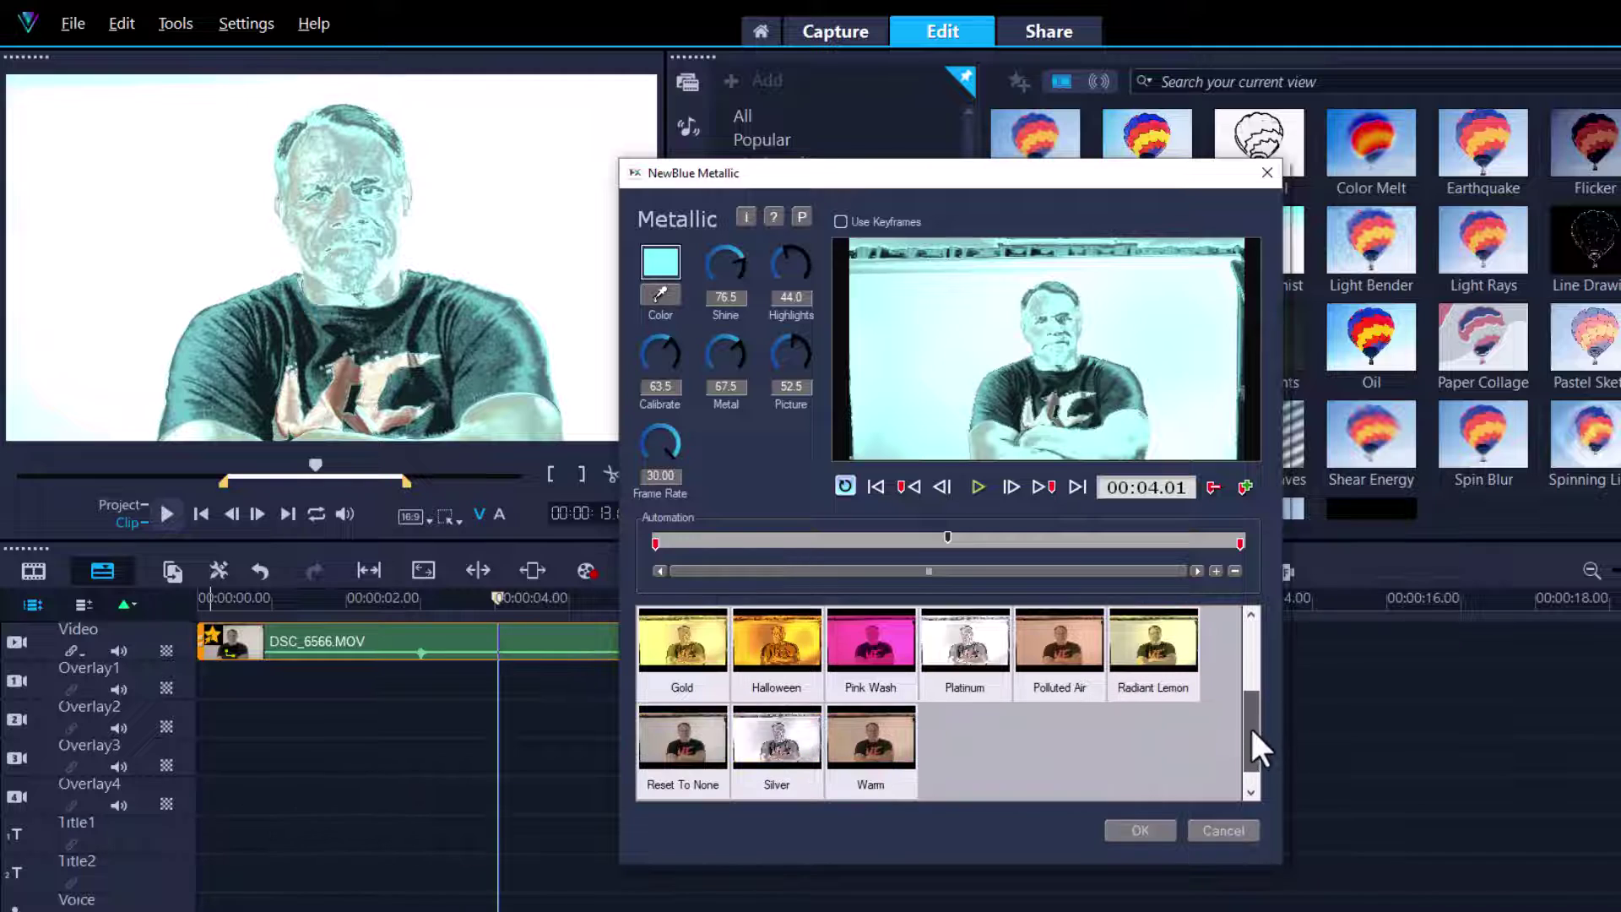
left_click(880, 753)
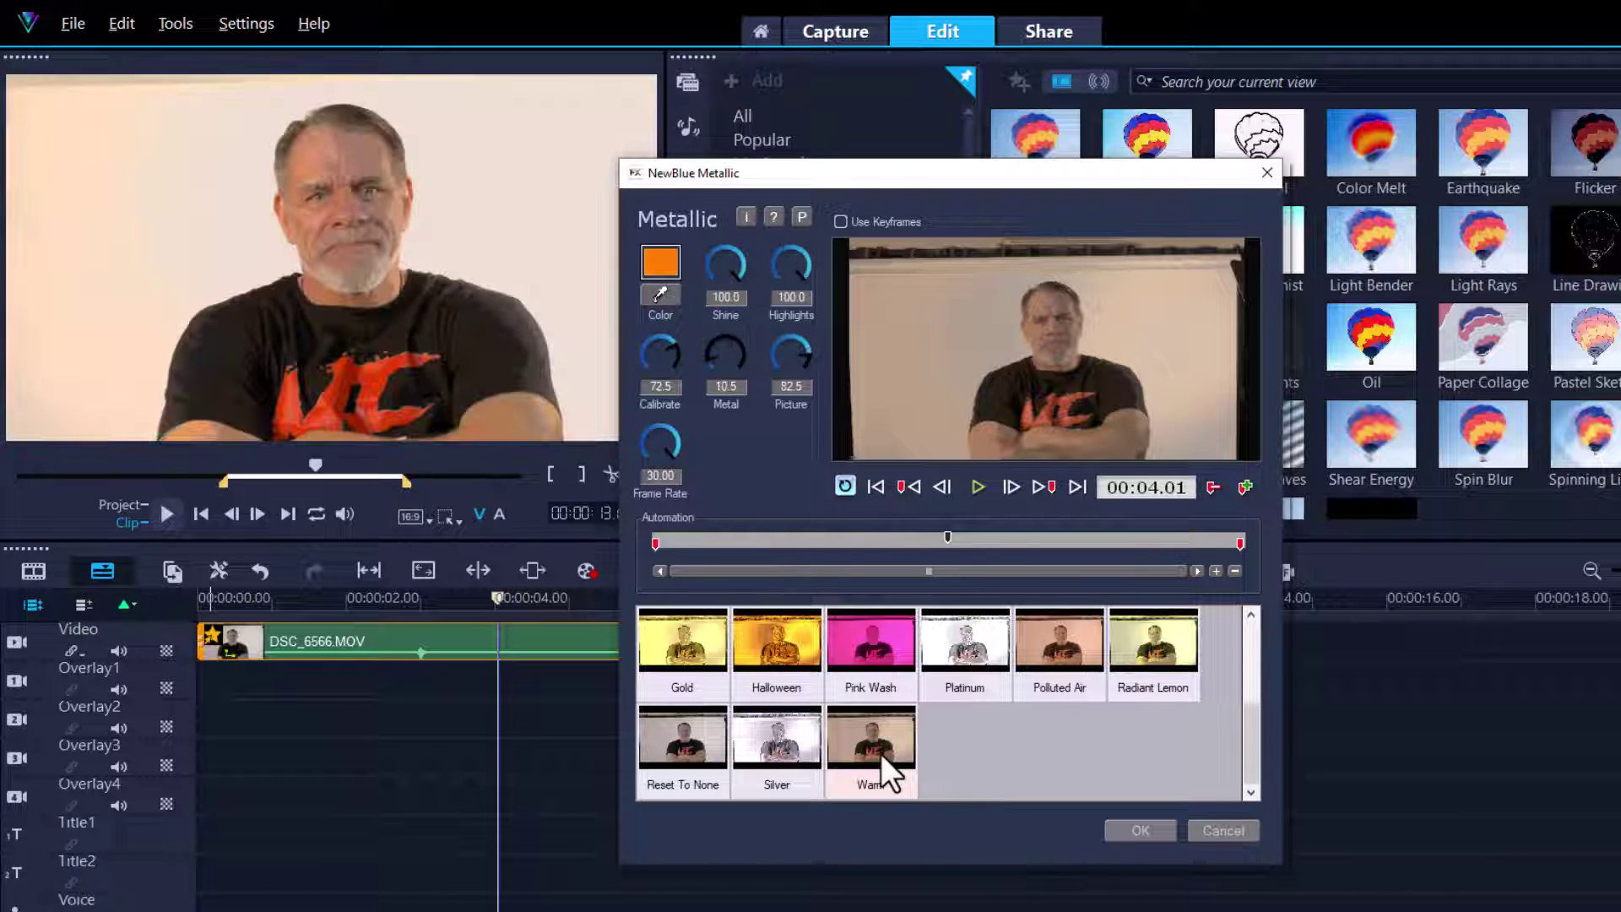
left_click(687, 652)
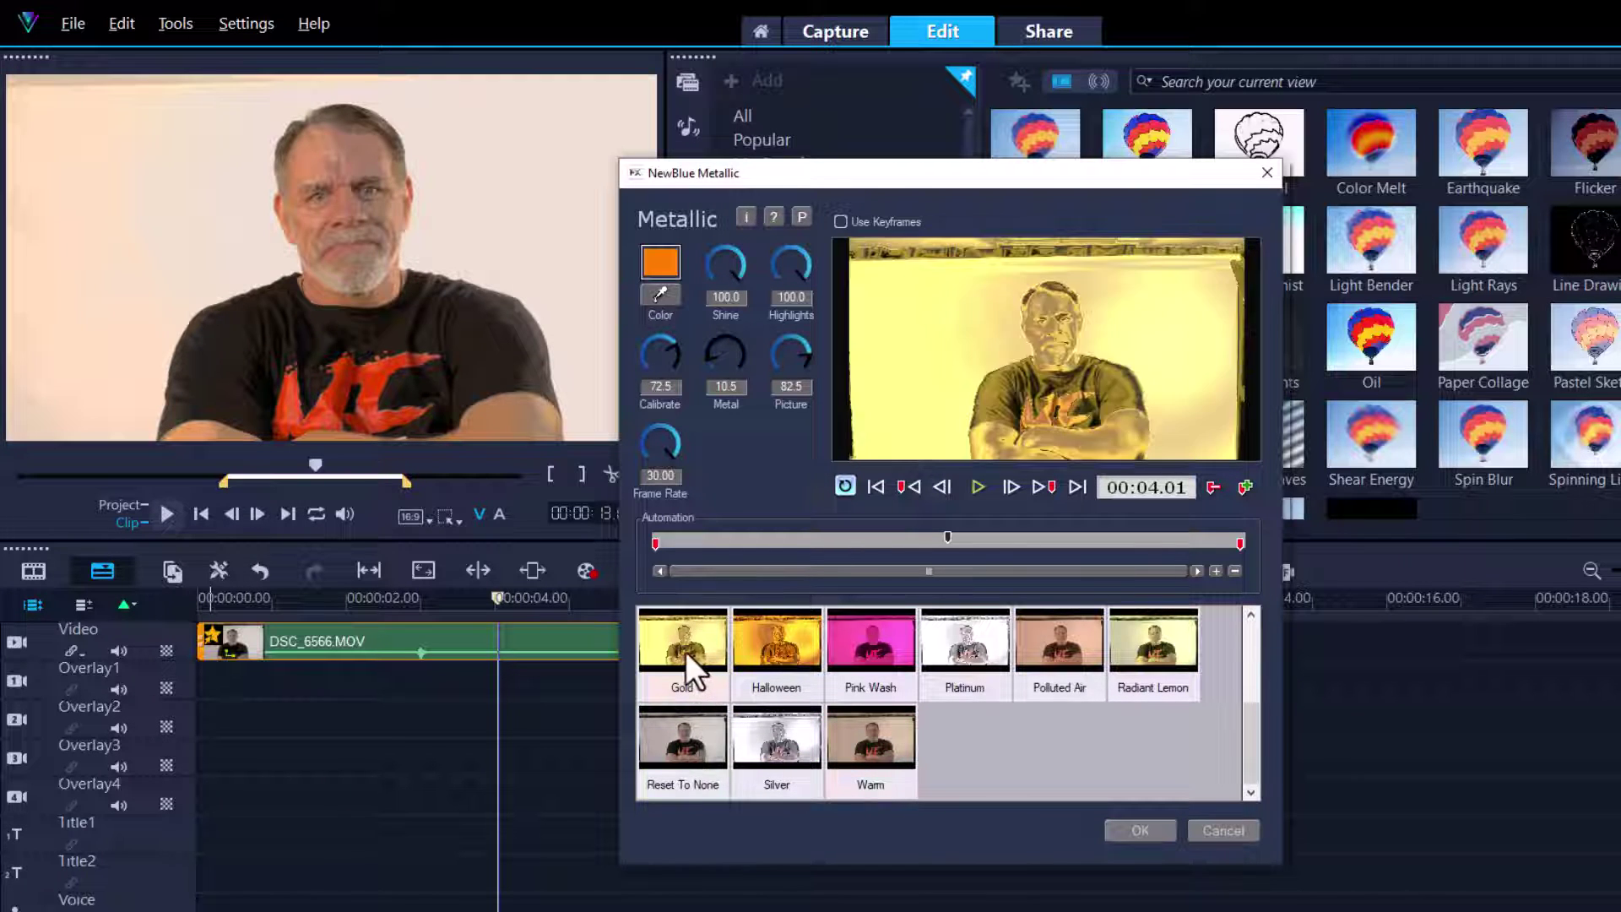